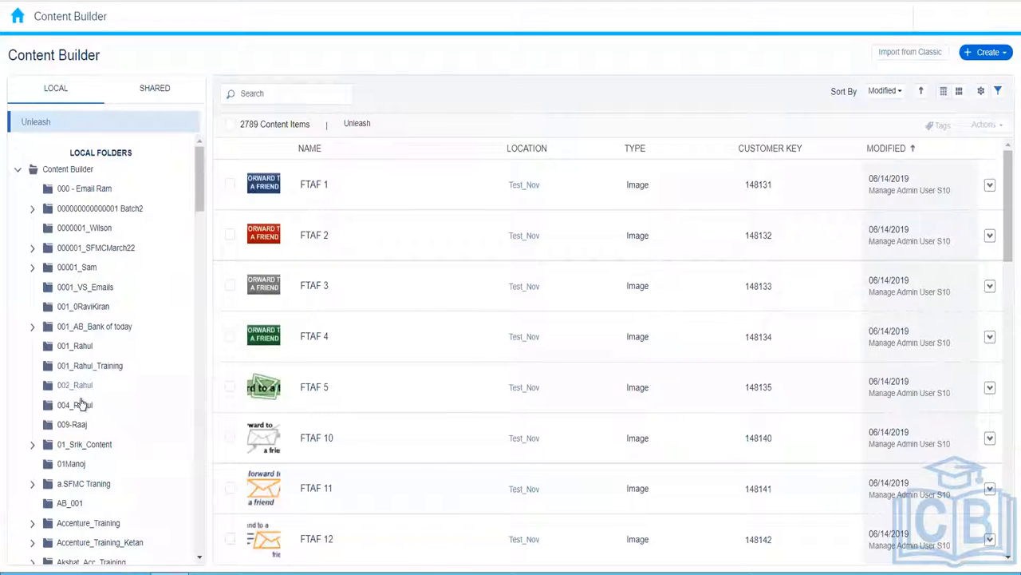
Step: Open the local folder whose name starts with 004 and start creating a new email message there
{"action": "left_click", "coordinate": [82, 405]}
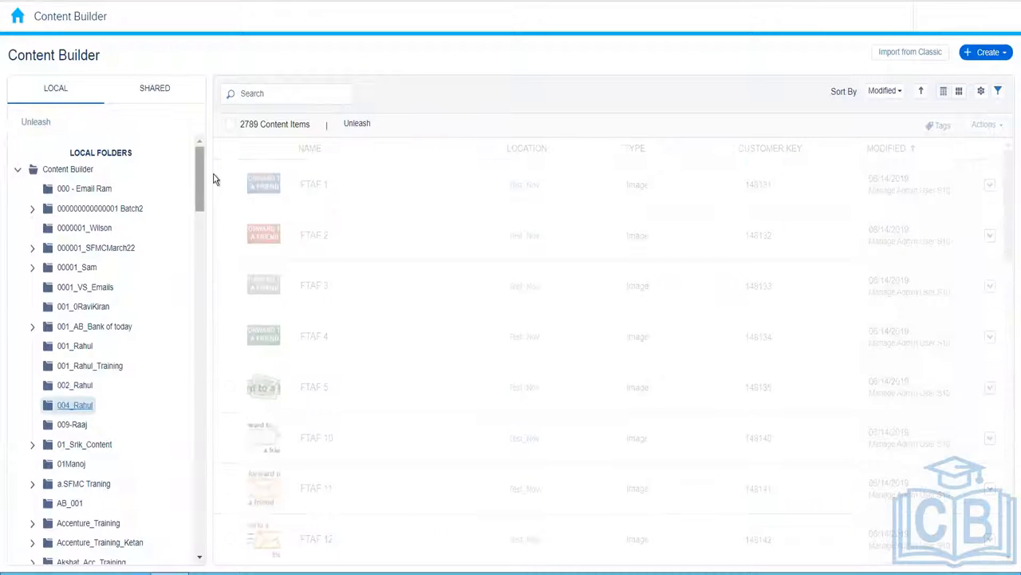
{"action": "left_click", "coordinate": [997, 54]}
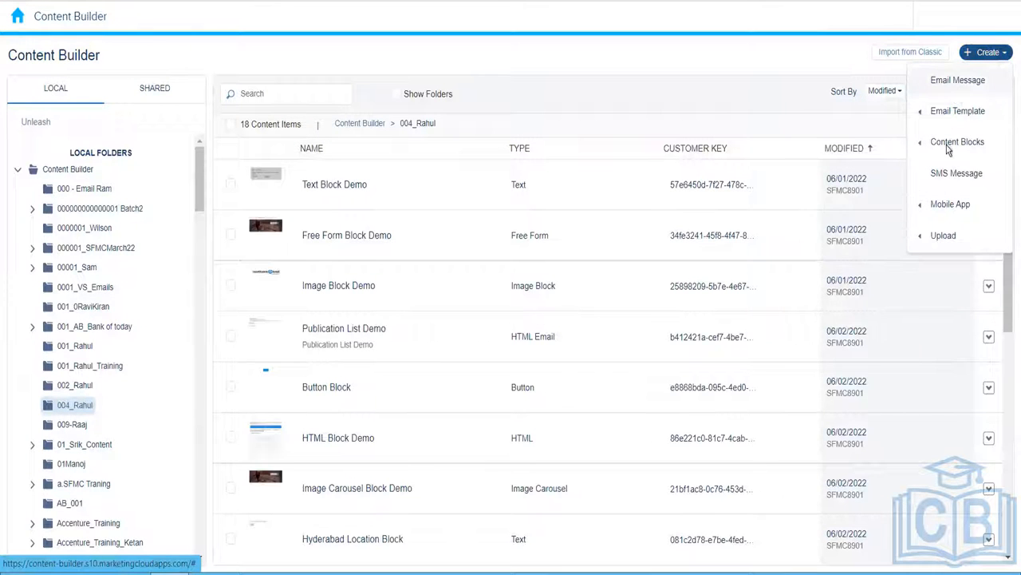
{"action": "mouse_move", "coordinate": [947, 151]}
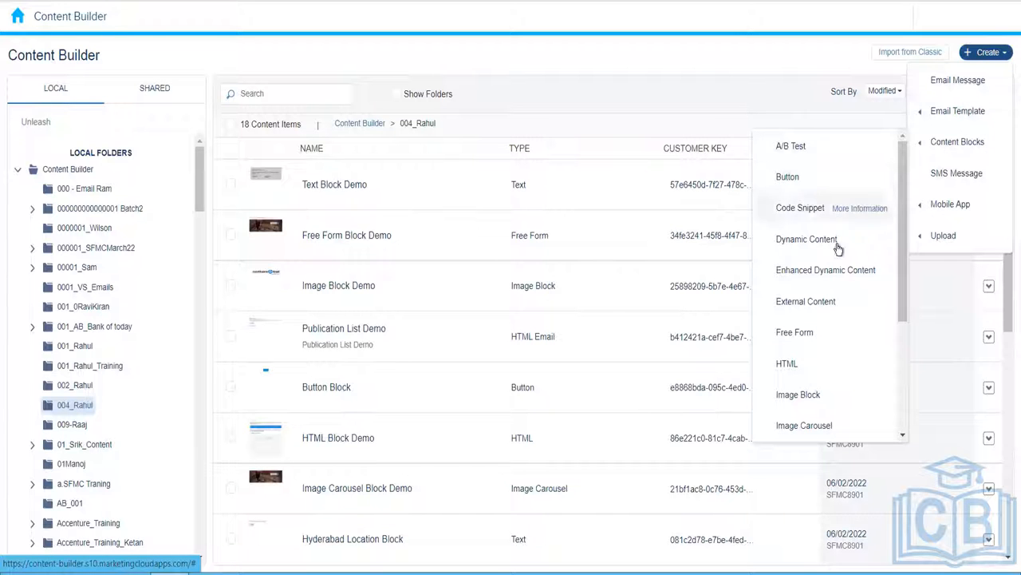
{"action": "left_click_drag", "start_coordinate": [902, 245], "coordinate": [900, 179]}
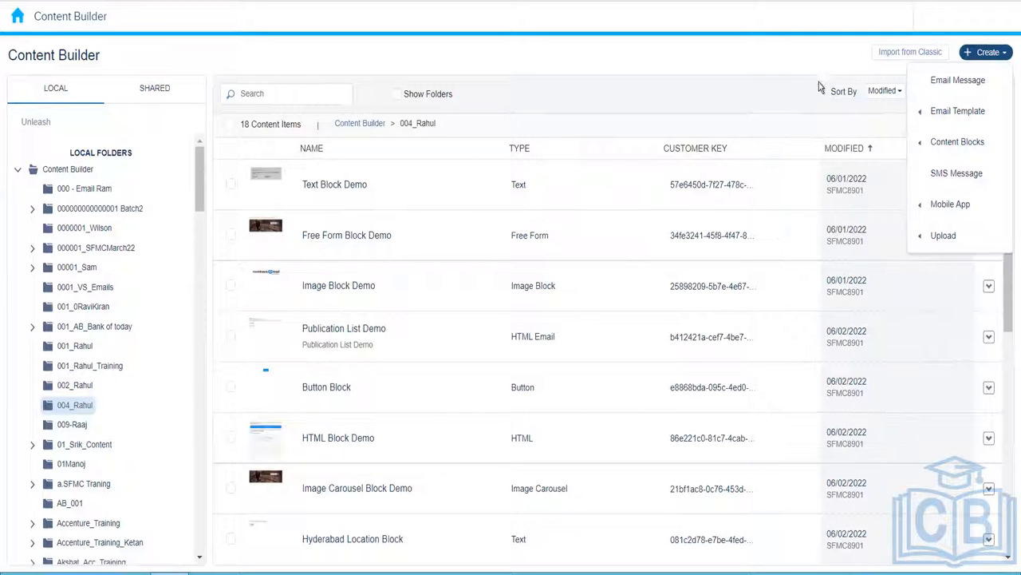
{"action": "mouse_move", "coordinate": [937, 111]}
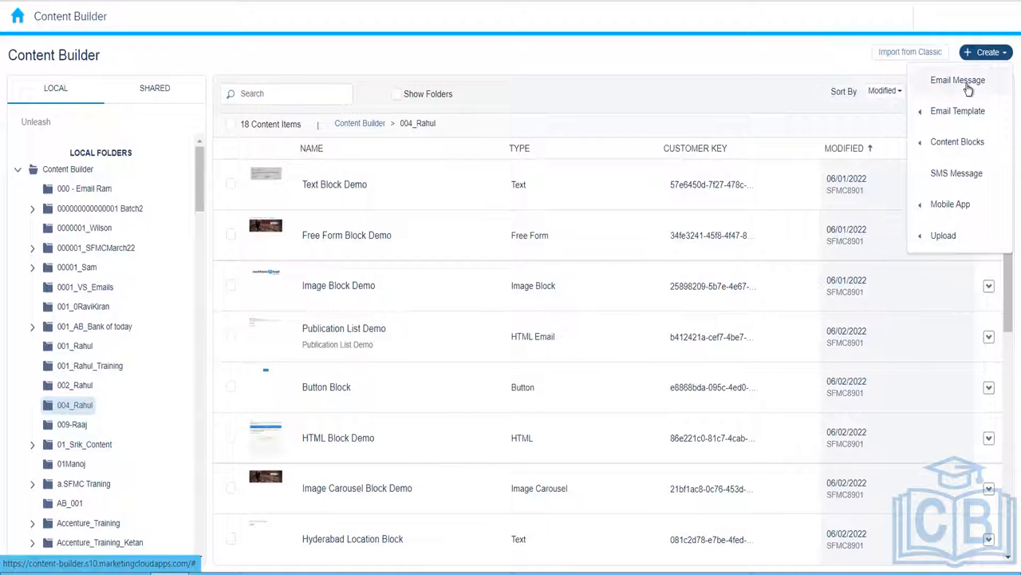
{"action": "left_click", "coordinate": [968, 85]}
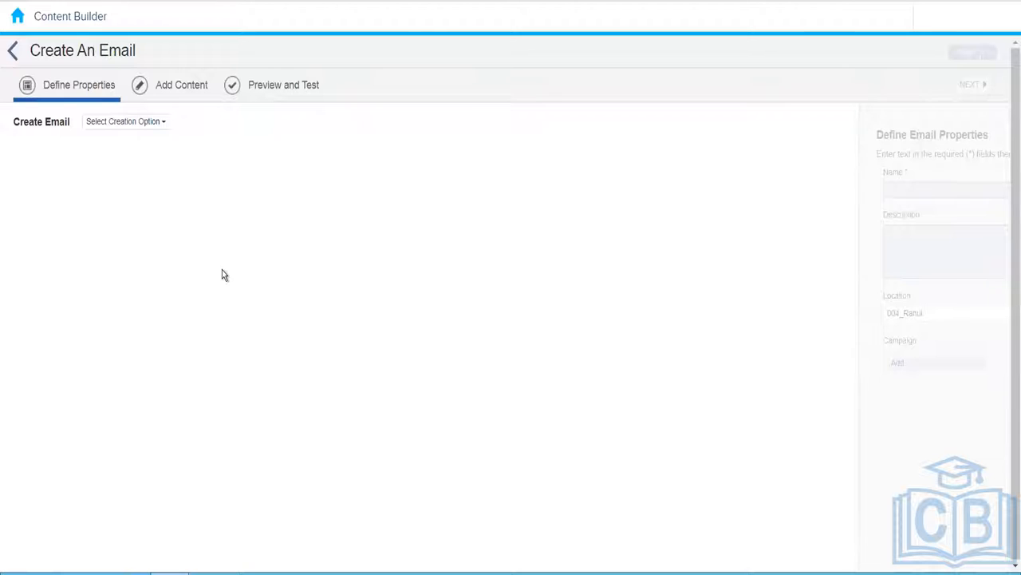
Step: Set the email's creation option to HTML and name it "HTML Based Email Message"
{"action": "left_click", "coordinate": [140, 126]}
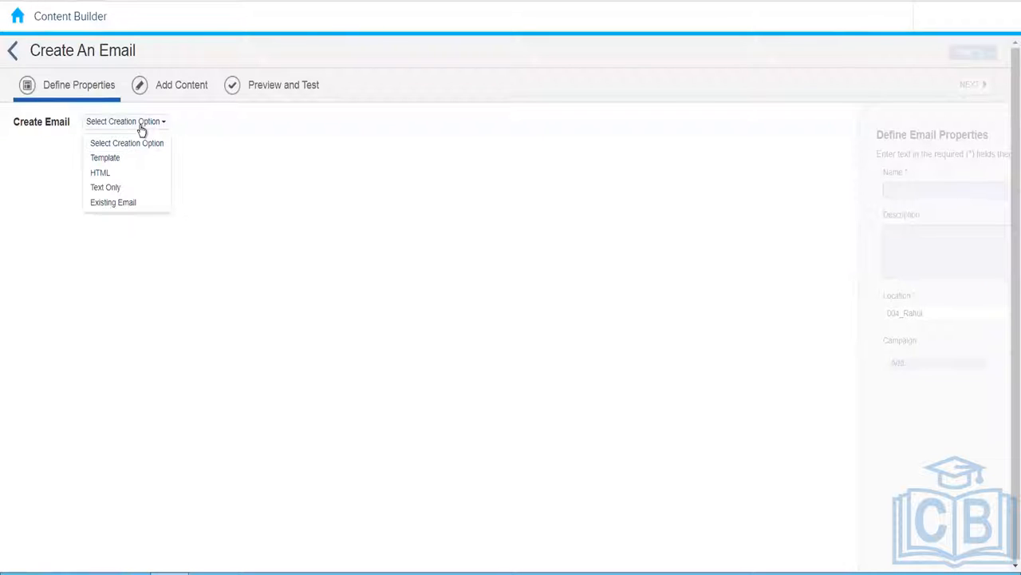
{"action": "left_click", "coordinate": [121, 176]}
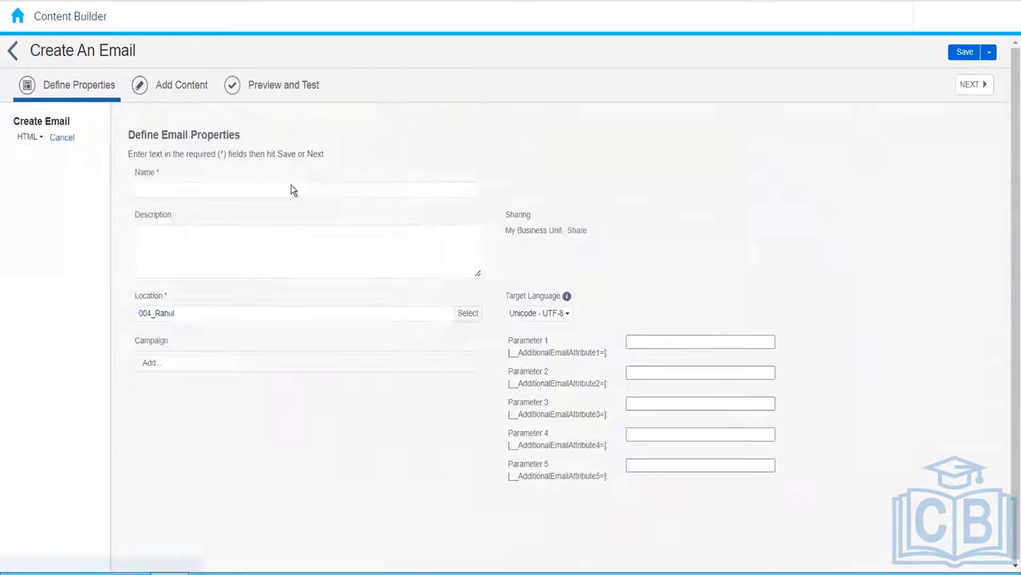
{"action": "left_click", "coordinate": [263, 190]}
{"action": "type", "text": "HTML Base"}
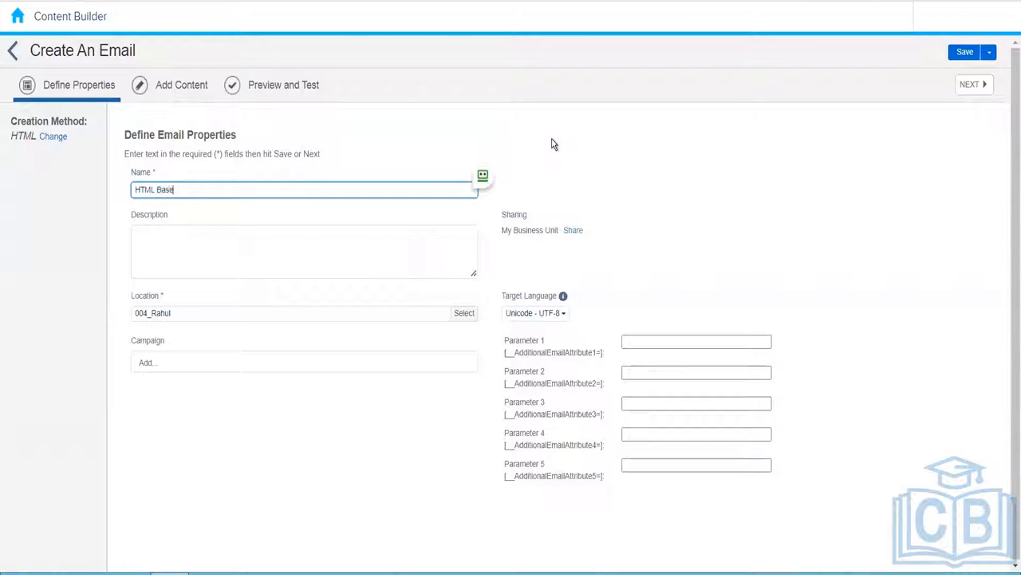
{"action": "type", "text": "d Email Message"}
Step: Go to the email's content stage and load the existing File.HTML as its code
{"action": "left_click", "coordinate": [162, 85]}
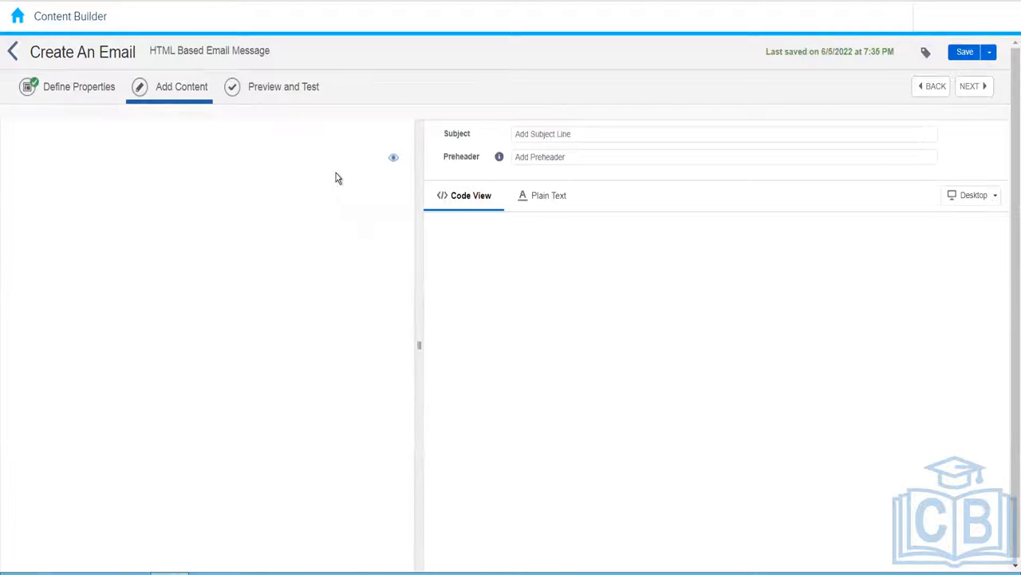
{"action": "left_click", "coordinate": [177, 191]}
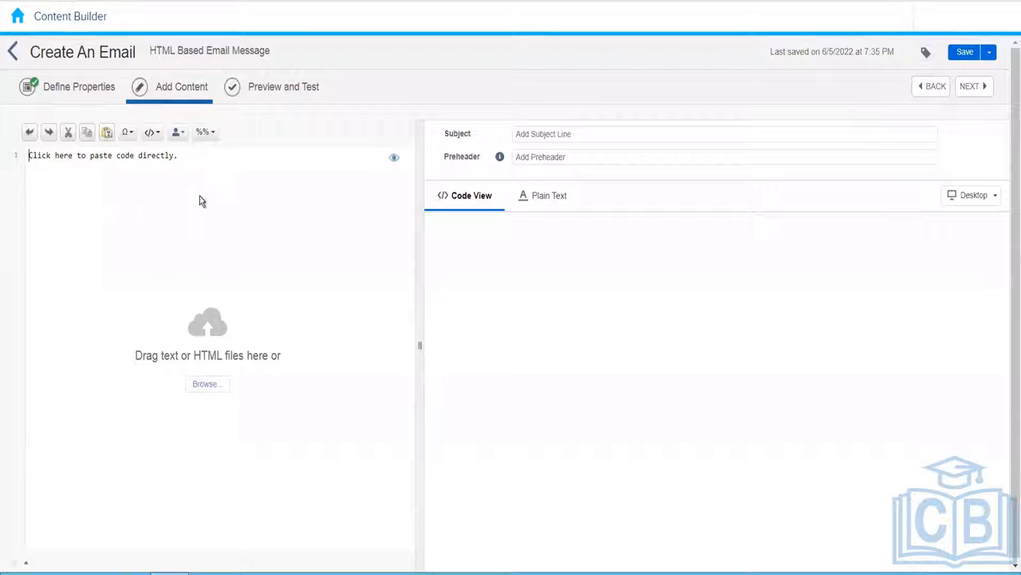
{"action": "left_click", "coordinate": [212, 390]}
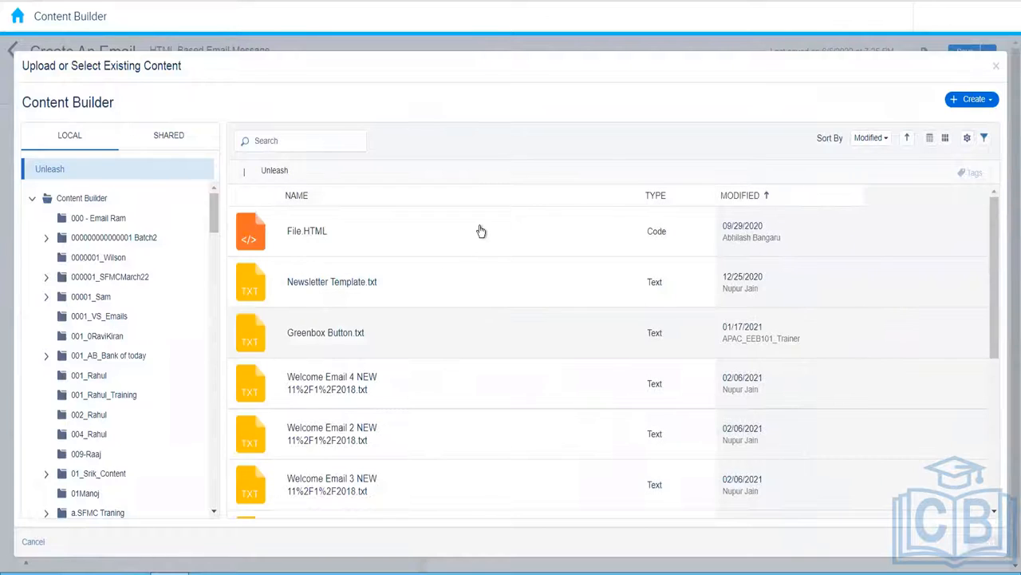
{"action": "left_click", "coordinate": [479, 229]}
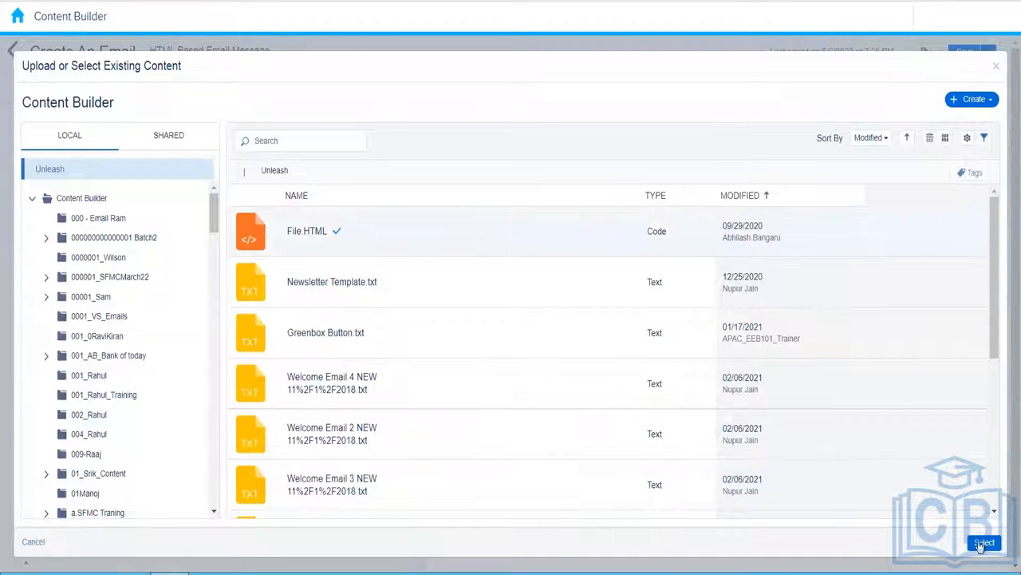
{"action": "left_click", "coordinate": [983, 542]}
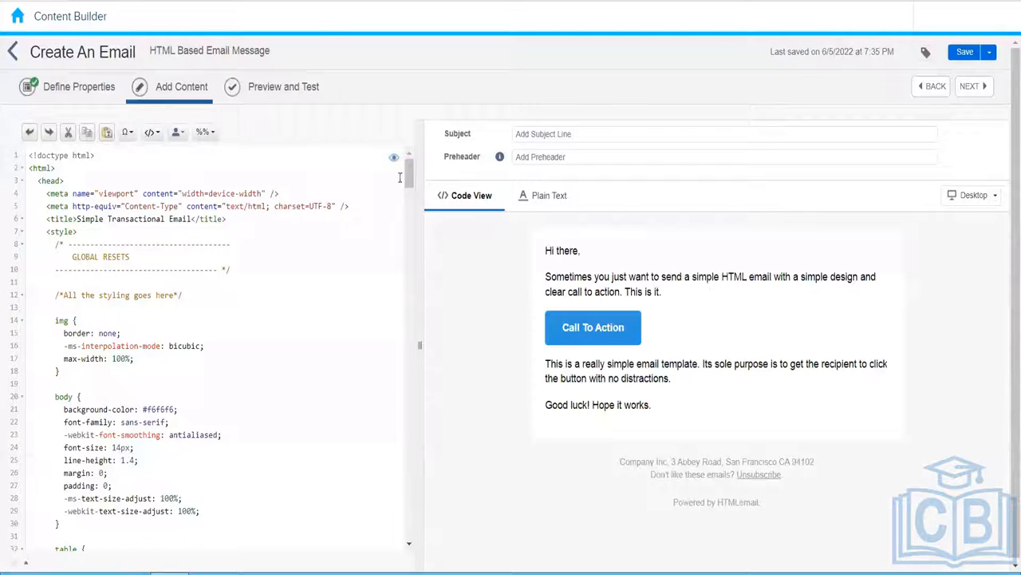
{"action": "left_click", "coordinate": [406, 334]}
{"action": "left_click_drag", "start_coordinate": [423, 431], "coordinate": [422, 122]}
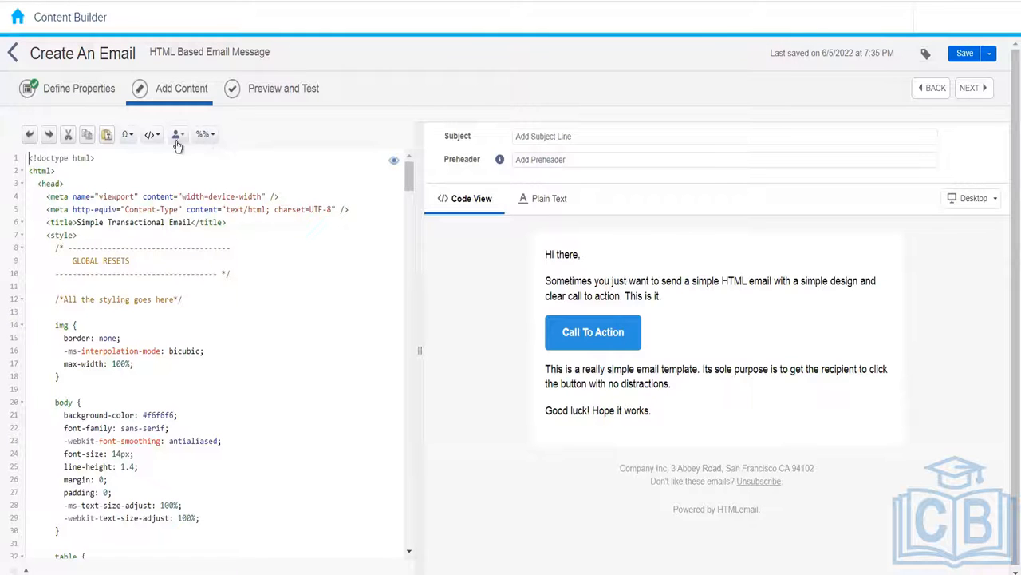
Step: Look through the insertable special characters and add an empty line above the doctype declaration in the code
{"action": "left_click", "coordinate": [129, 136]}
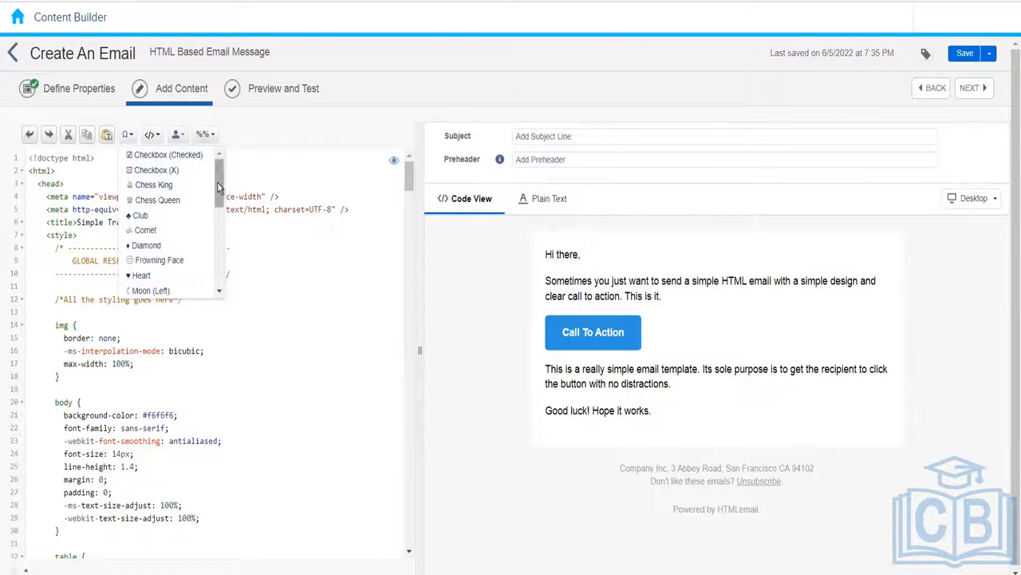
{"action": "scroll", "coordinate": [217, 187], "scroll_direction": "down", "scroll_amount": 5}
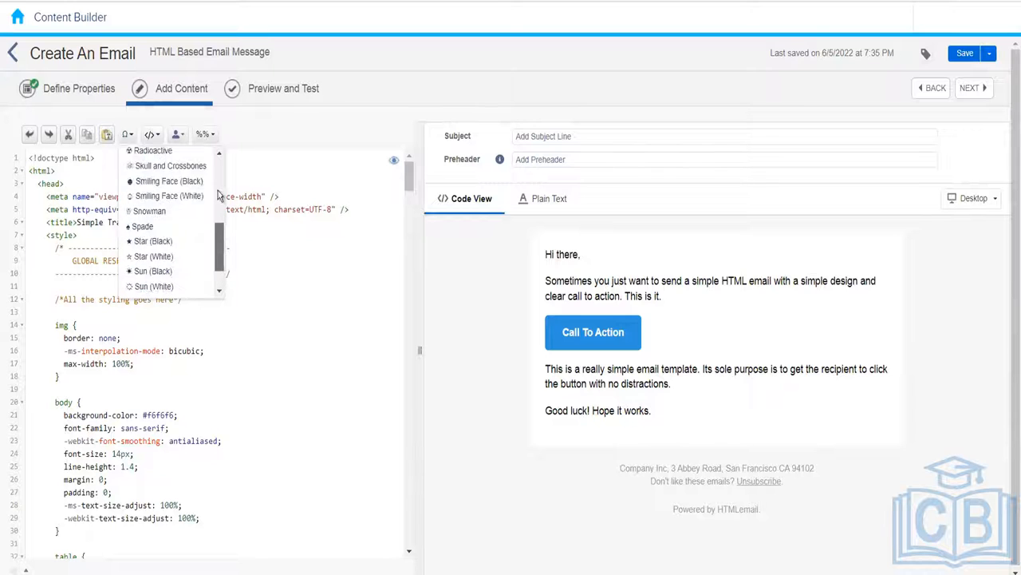
{"action": "scroll", "coordinate": [217, 195], "scroll_direction": "up", "scroll_amount": 5}
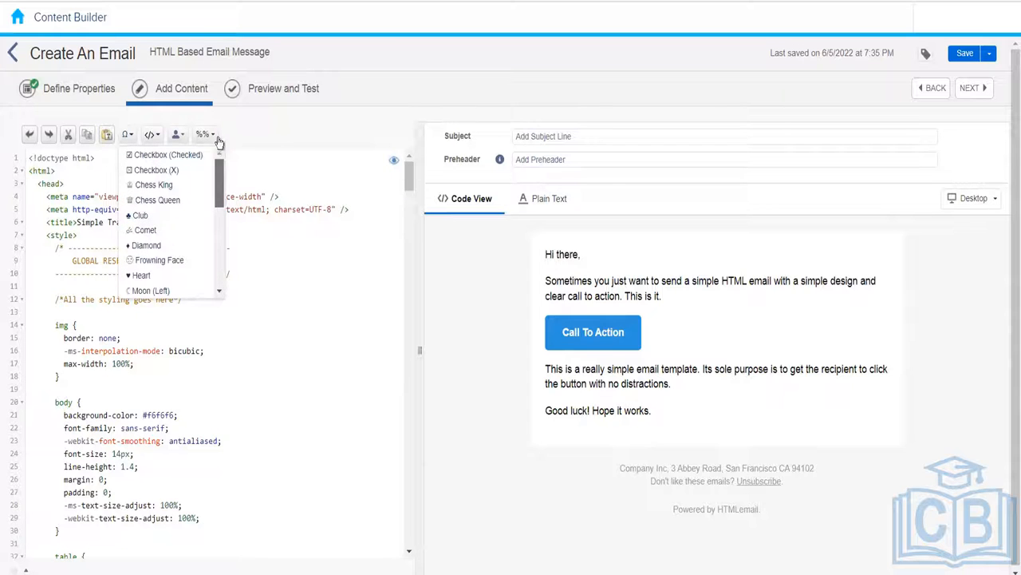
{"action": "left_click", "coordinate": [92, 175]}
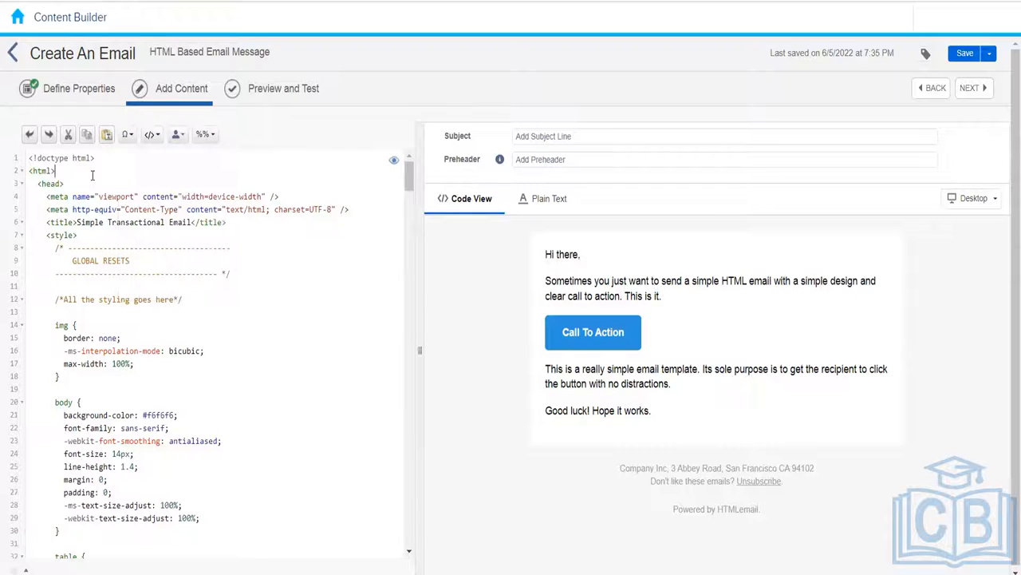
{"action": "left_click", "coordinate": [28, 158]}
{"action": "key", "text": "Return"}
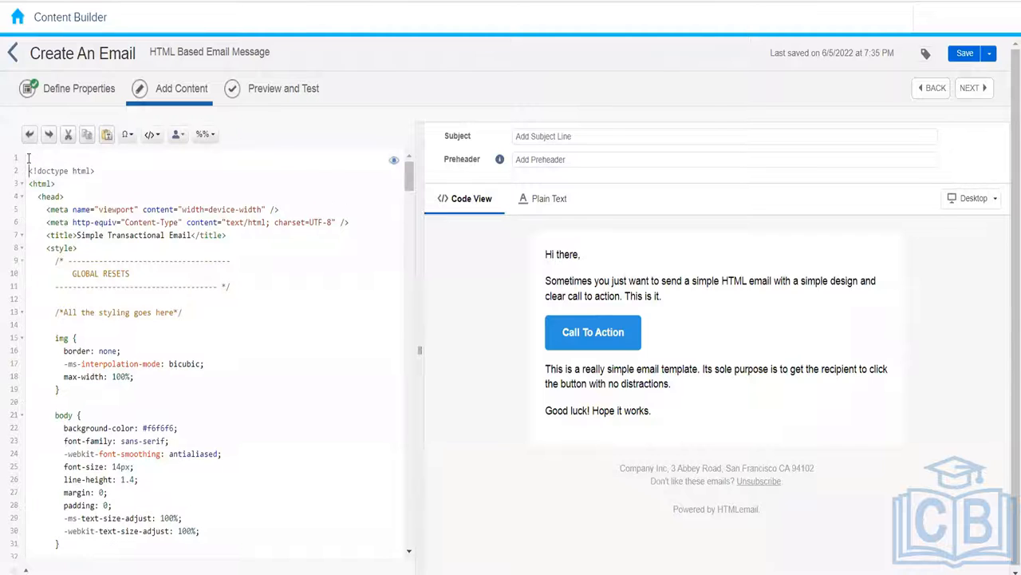
Step: Insert the Heart and Smiling Face (White) symbols on the empty first line of the code
{"action": "left_click", "coordinate": [132, 140]}
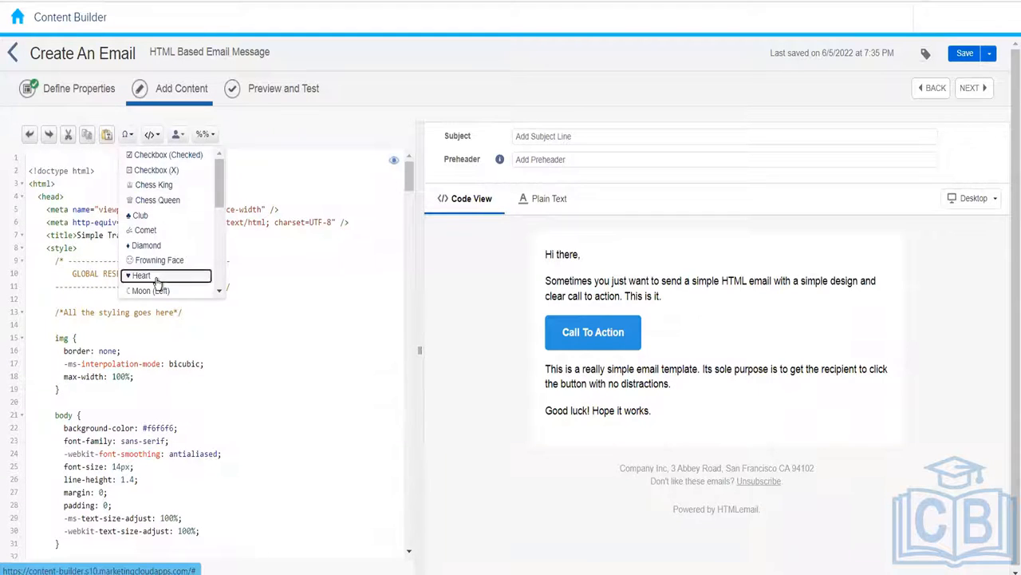
{"action": "left_click", "coordinate": [156, 277]}
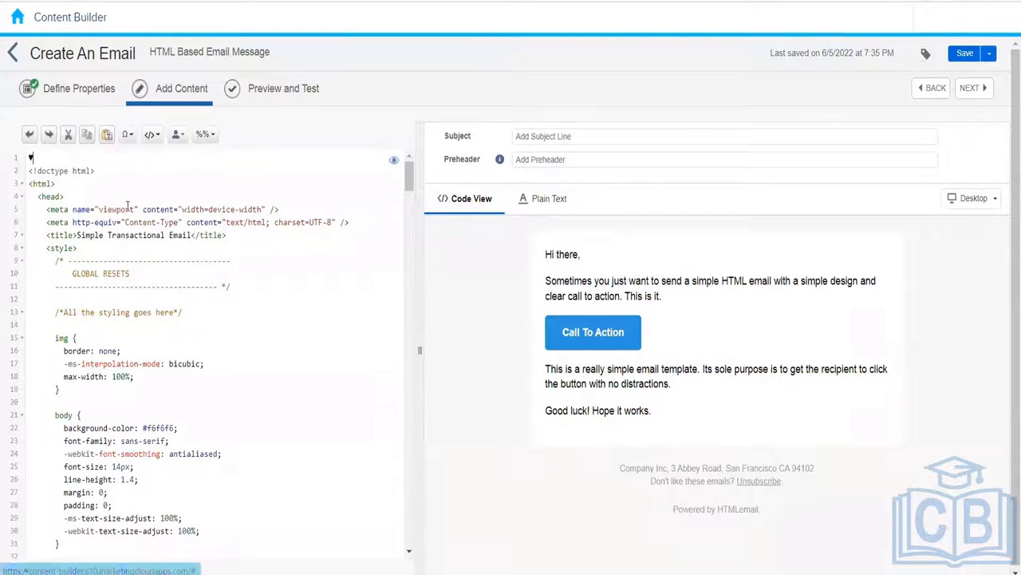
{"action": "left_click", "coordinate": [127, 137]}
{"action": "left_click", "coordinate": [219, 294]}
{"action": "left_click_drag", "start_coordinate": [219, 294], "coordinate": [220, 294]}
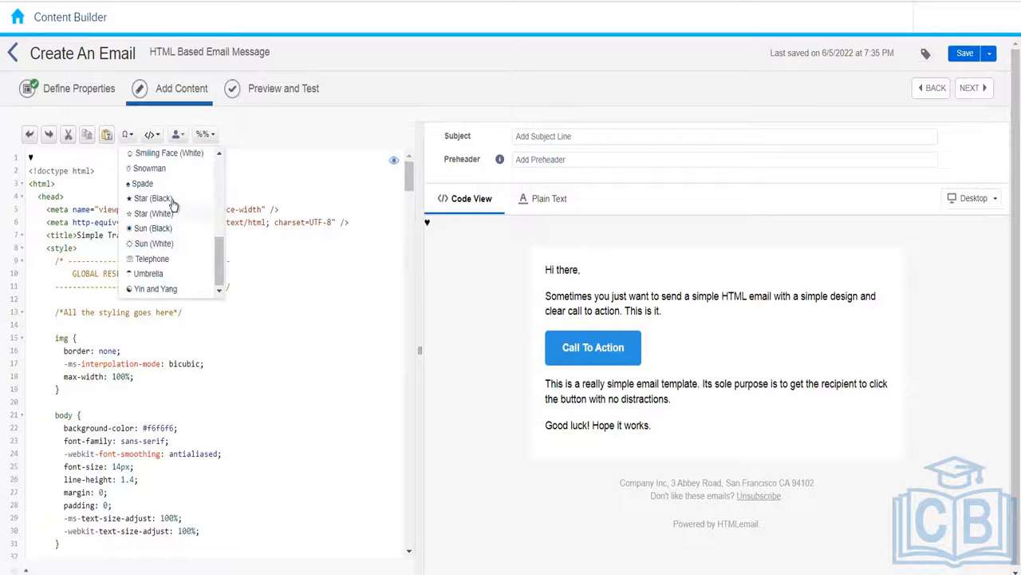
{"action": "left_click", "coordinate": [166, 155]}
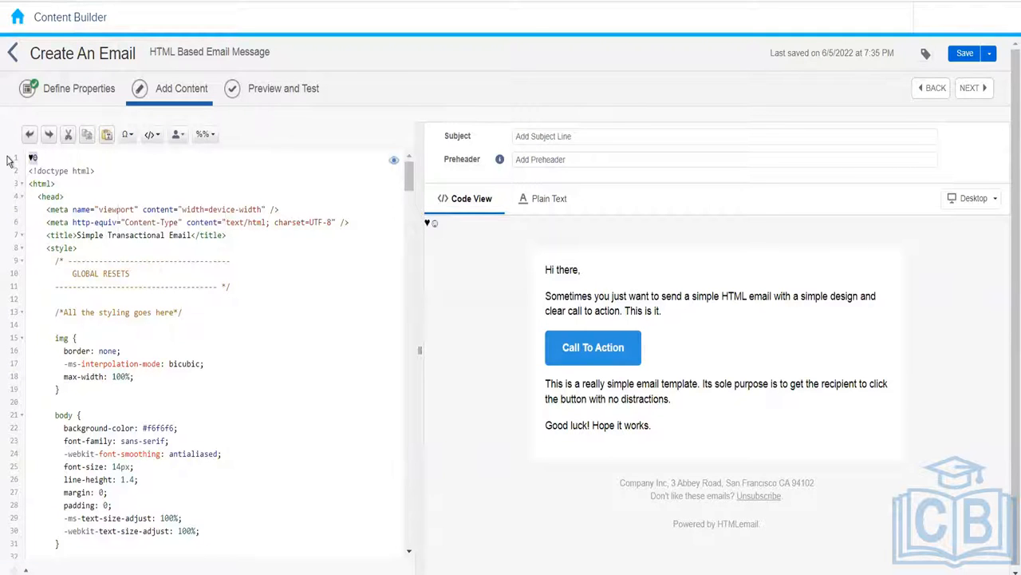
Step: Review the saved and system code snippets and view the new snippet form, cancelling it without saving
{"action": "left_click", "coordinate": [152, 138]}
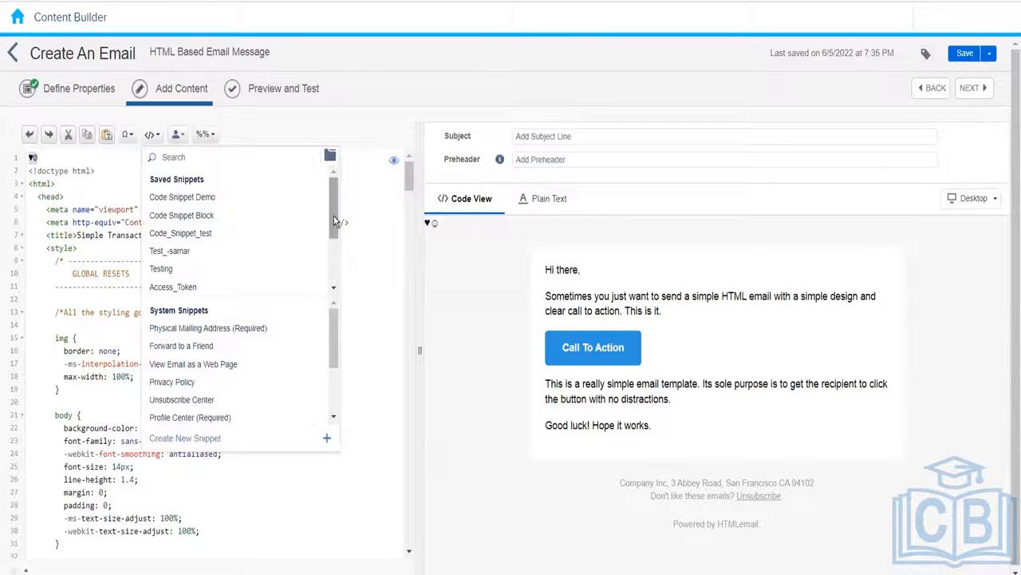
{"action": "left_click_drag", "start_coordinate": [333, 216], "coordinate": [334, 260]}
{"action": "mouse_move", "coordinate": [330, 322]}
{"action": "left_mouse_down"}
{"action": "mouse_move", "coordinate": [331, 397]}
{"action": "mouse_move", "coordinate": [336, 310]}
{"action": "left_mouse_up"}
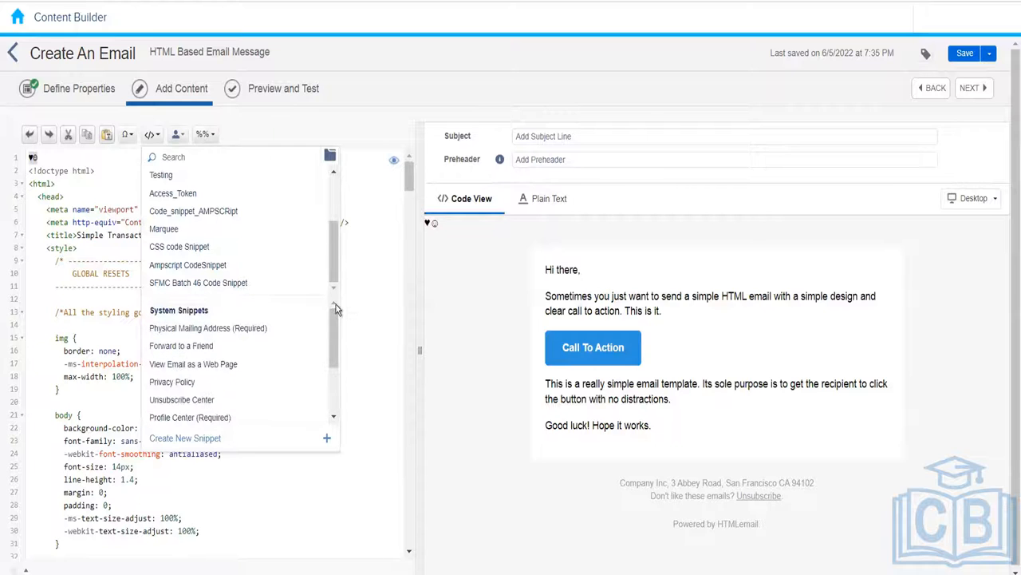
{"action": "left_click_drag", "start_coordinate": [334, 263], "coordinate": [331, 184]}
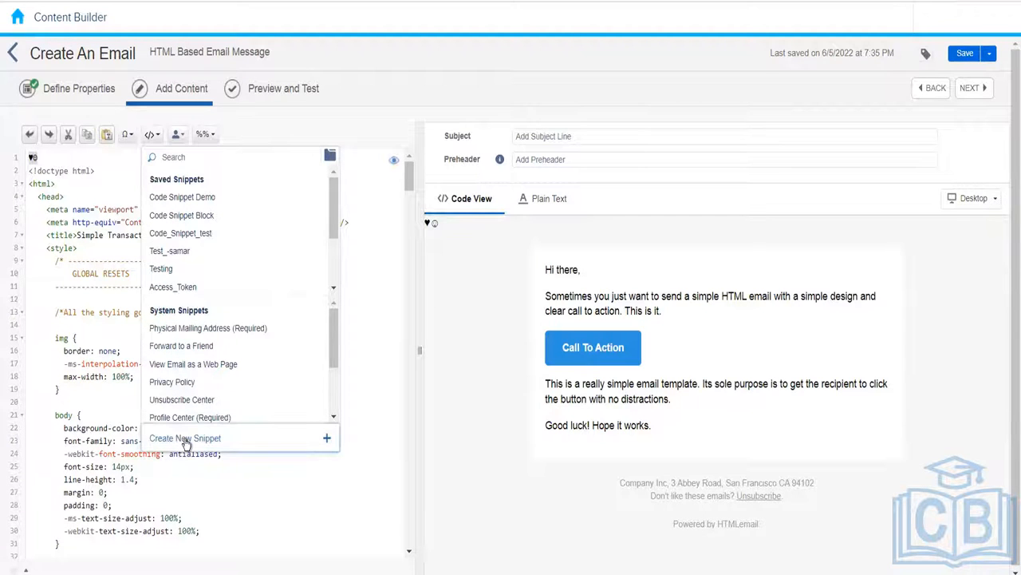
{"action": "left_click", "coordinate": [328, 439]}
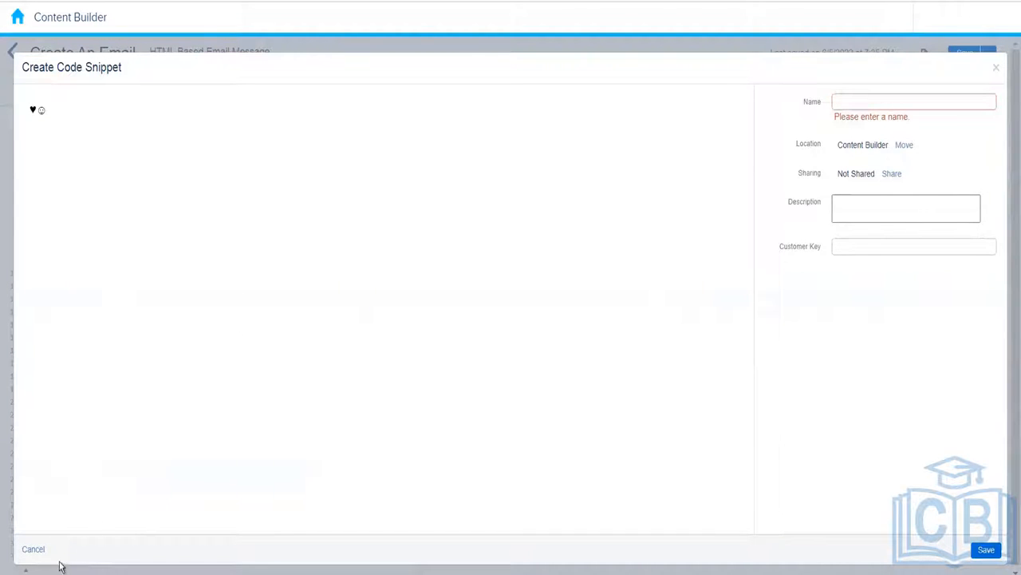
{"action": "left_click", "coordinate": [33, 549]}
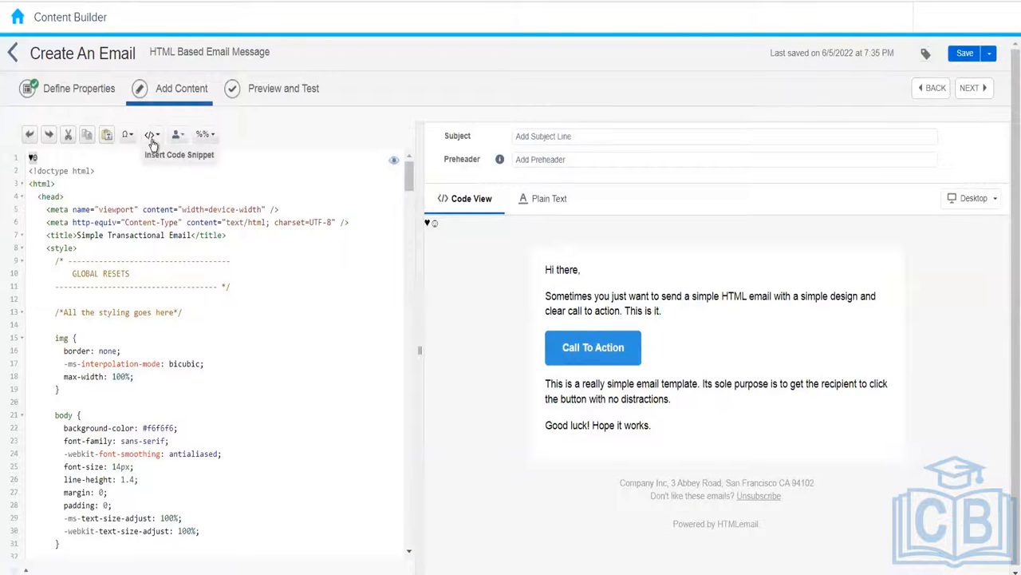
{"action": "left_click", "coordinate": [151, 138]}
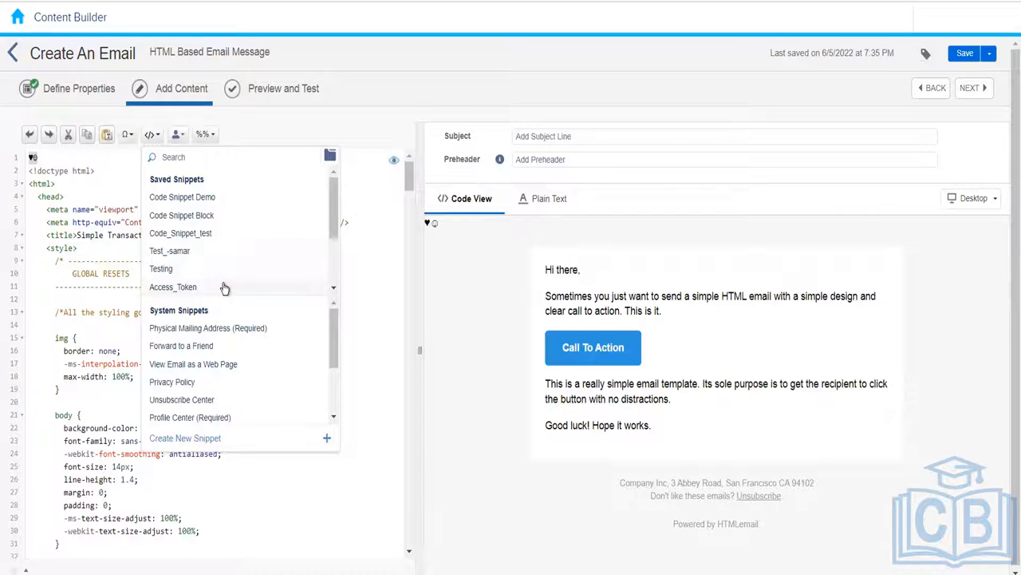
Step: Delete the heart and smiling face symbols from the first line of the code
{"action": "left_click", "coordinate": [80, 160]}
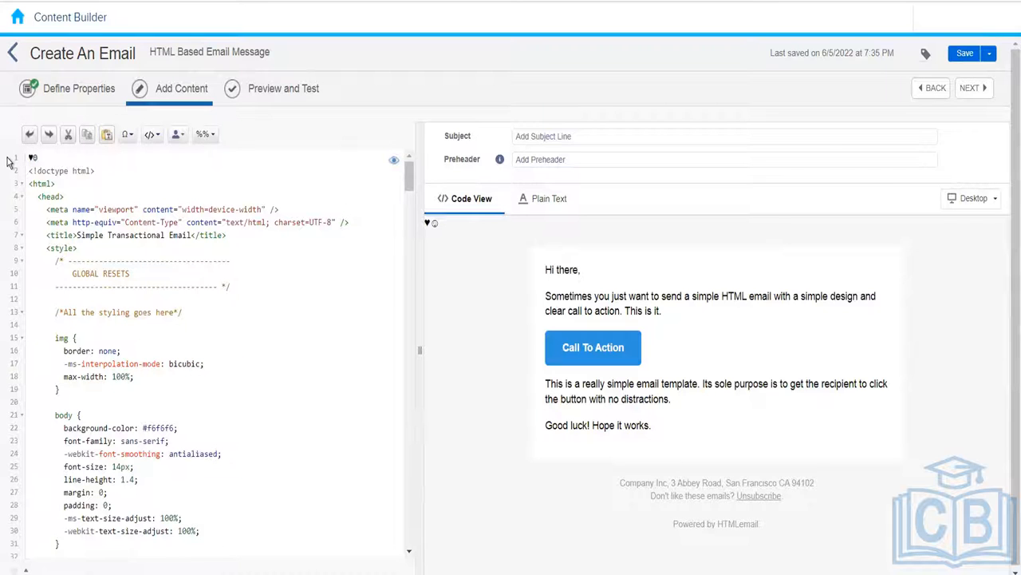
{"action": "key", "text": "BackSpace"}
{"action": "key", "text": "BackSpace"}
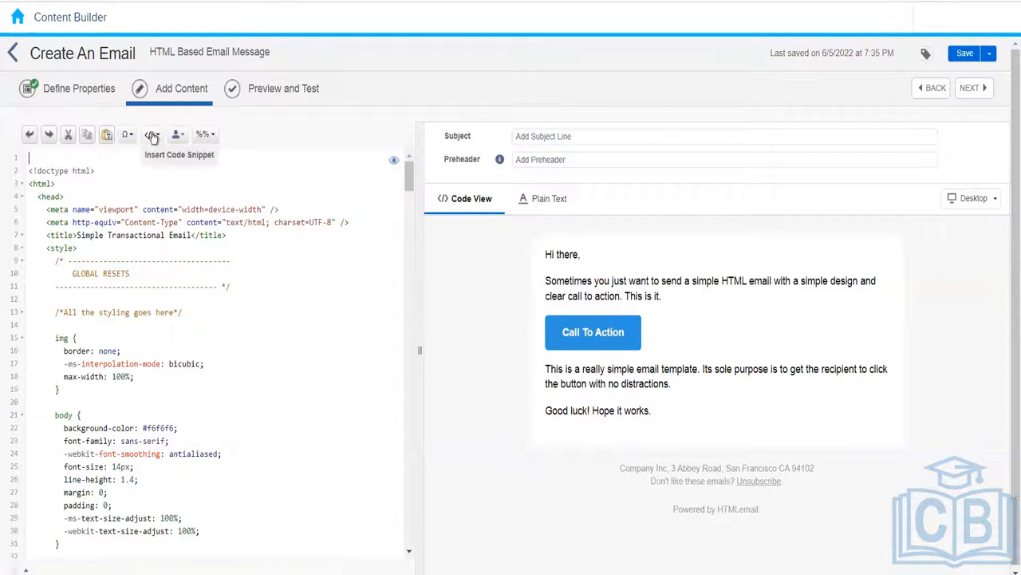
Step: Insert the saved snippet Code Snippet Demo on the first line of the email code
{"action": "left_click", "coordinate": [152, 136]}
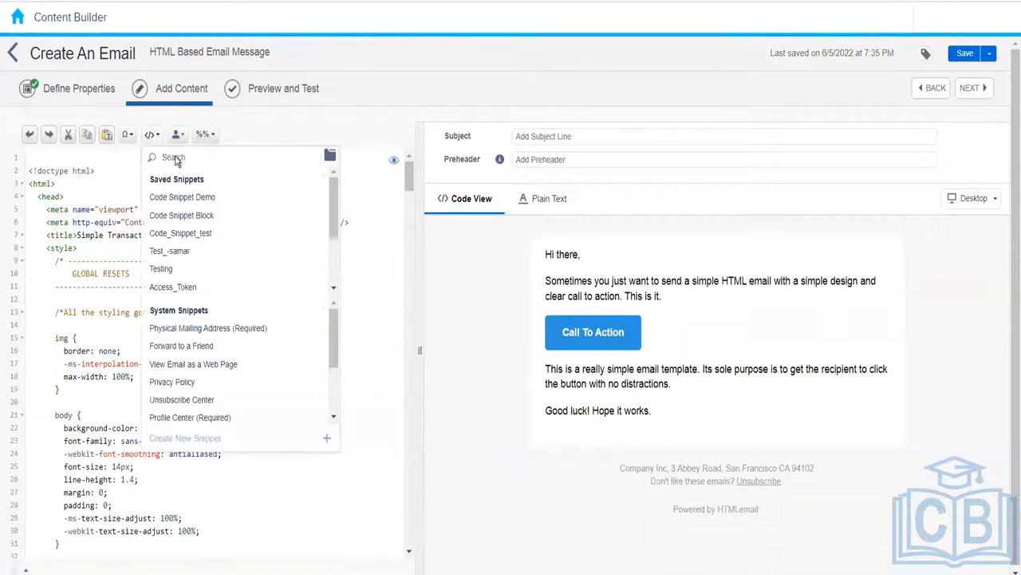
{"action": "left_click", "coordinate": [191, 206]}
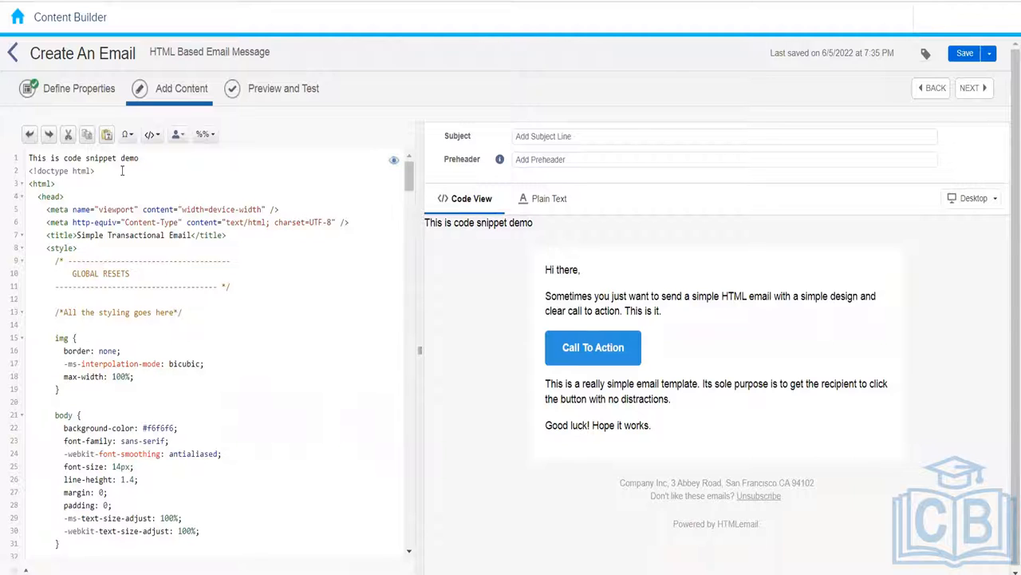
Step: Add the saved snippet Access_Token to the first line of the code and cut all inserted snippet code above the doctype
{"action": "left_click", "coordinate": [152, 138]}
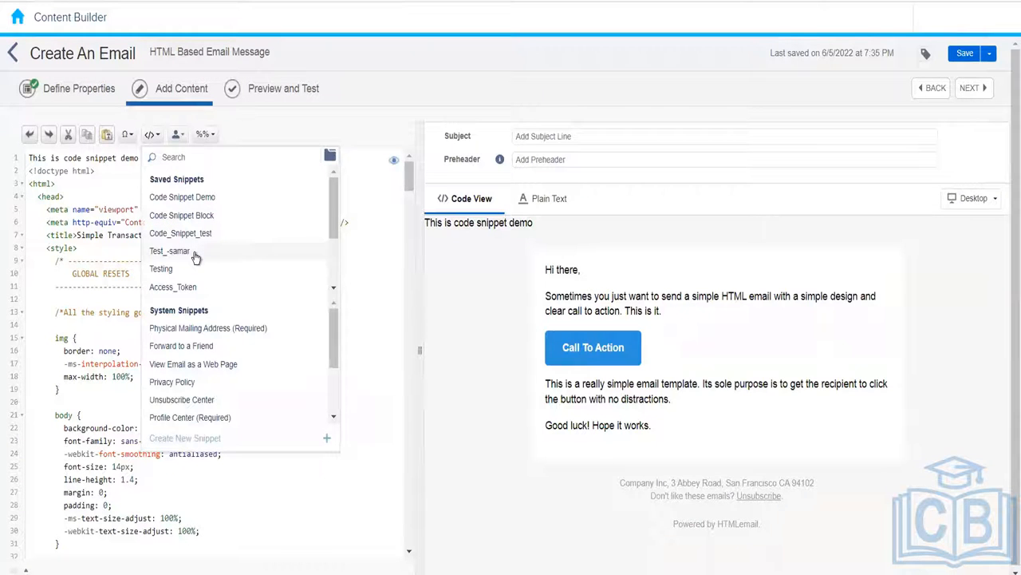
{"action": "left_click", "coordinate": [194, 287]}
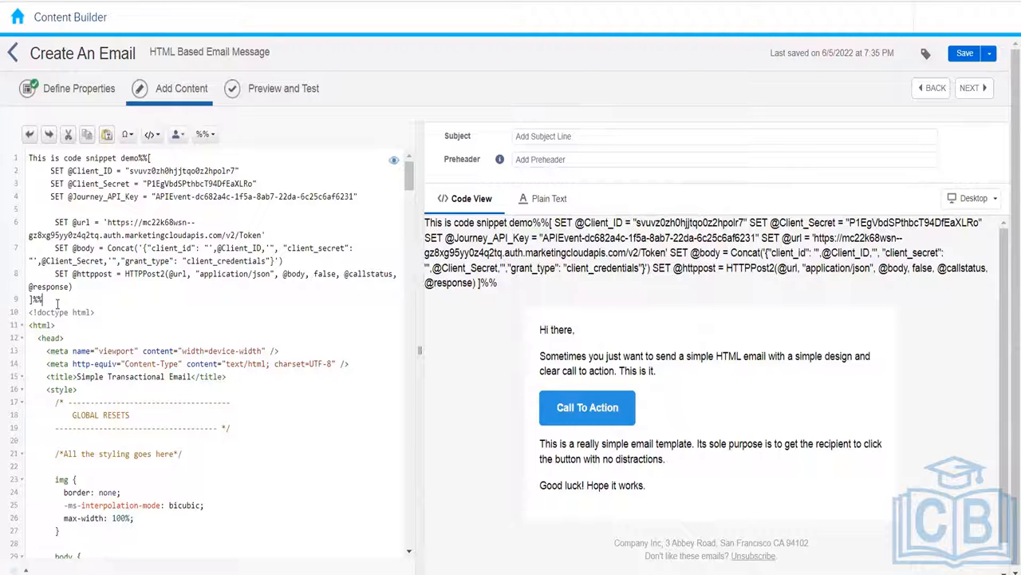
{"action": "left_click_drag", "start_coordinate": [58, 302], "coordinate": [126, 209]}
{"action": "left_click_drag", "start_coordinate": [152, 177], "coordinate": [8, 156]}
{"action": "key", "text": "ctrl+x"}
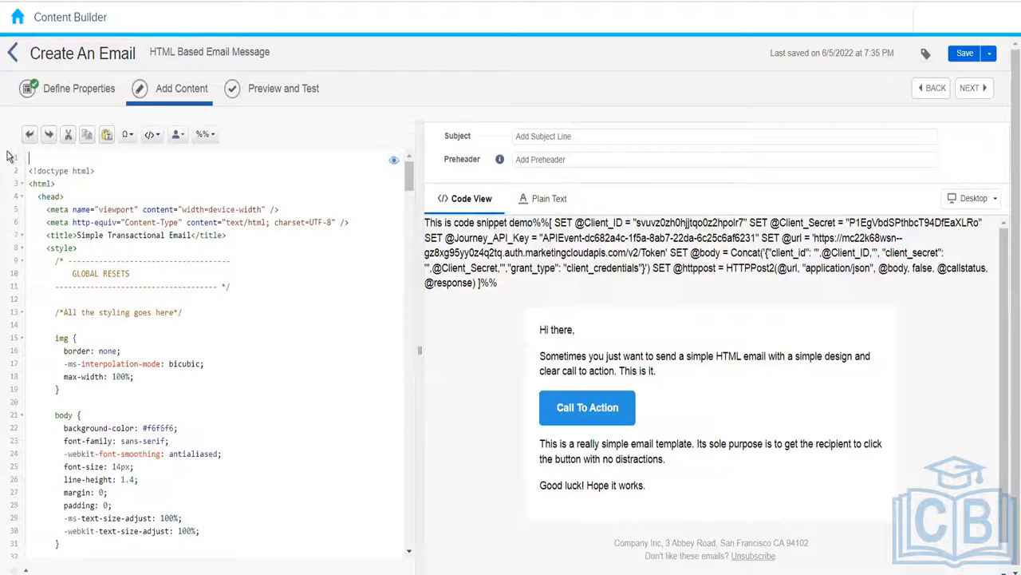
Step: Examine the saved code snippets available for insertion, through to the end of their list
{"action": "left_click", "coordinate": [150, 135]}
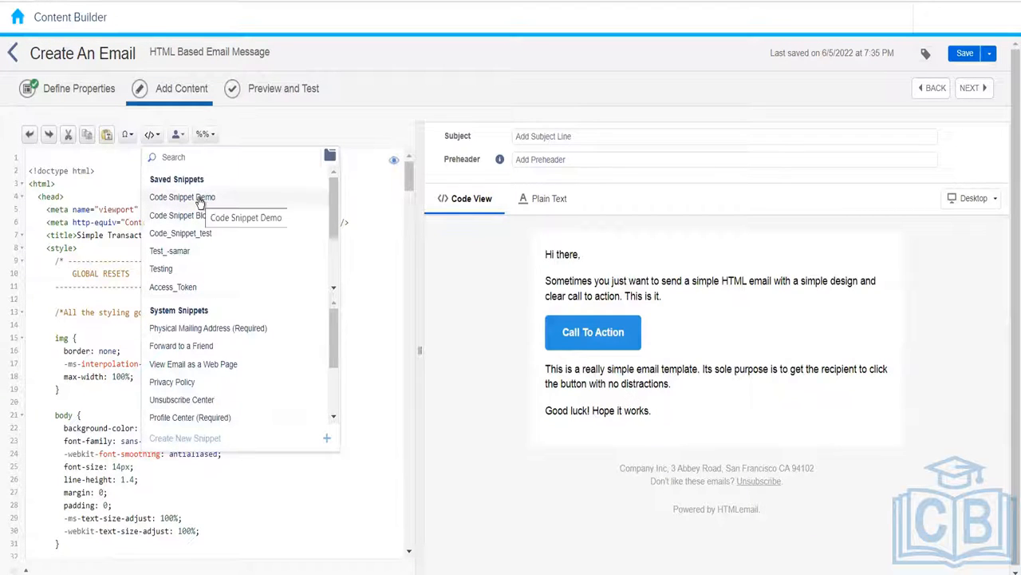
{"action": "left_click", "coordinate": [71, 157]}
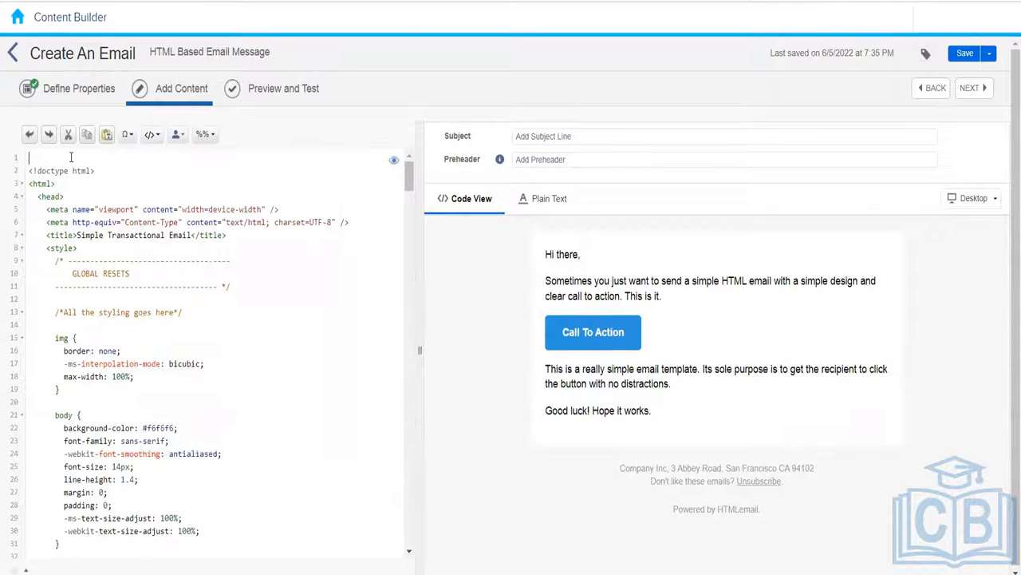
{"action": "left_click", "coordinate": [150, 137]}
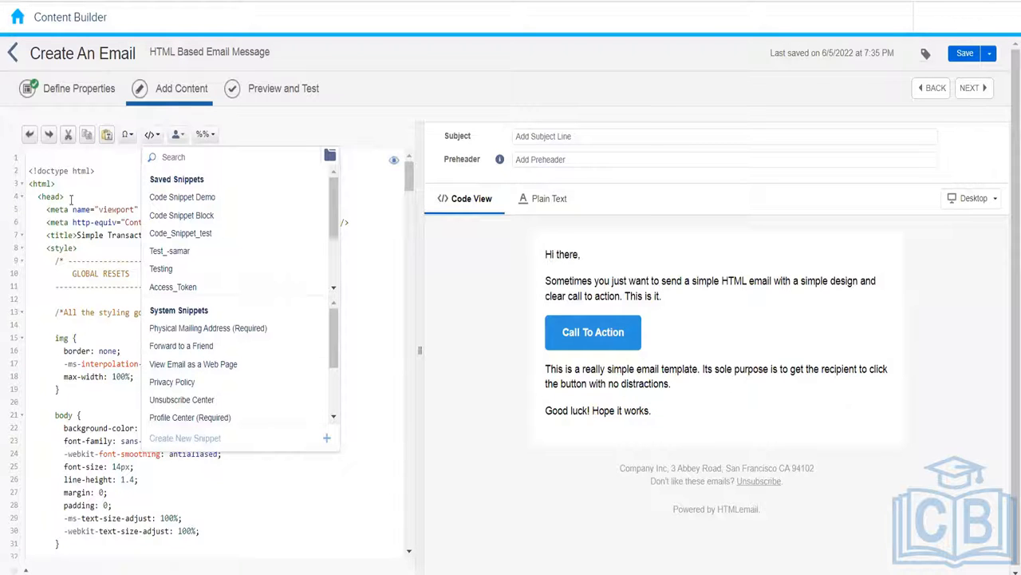
{"action": "left_click", "coordinate": [53, 160]}
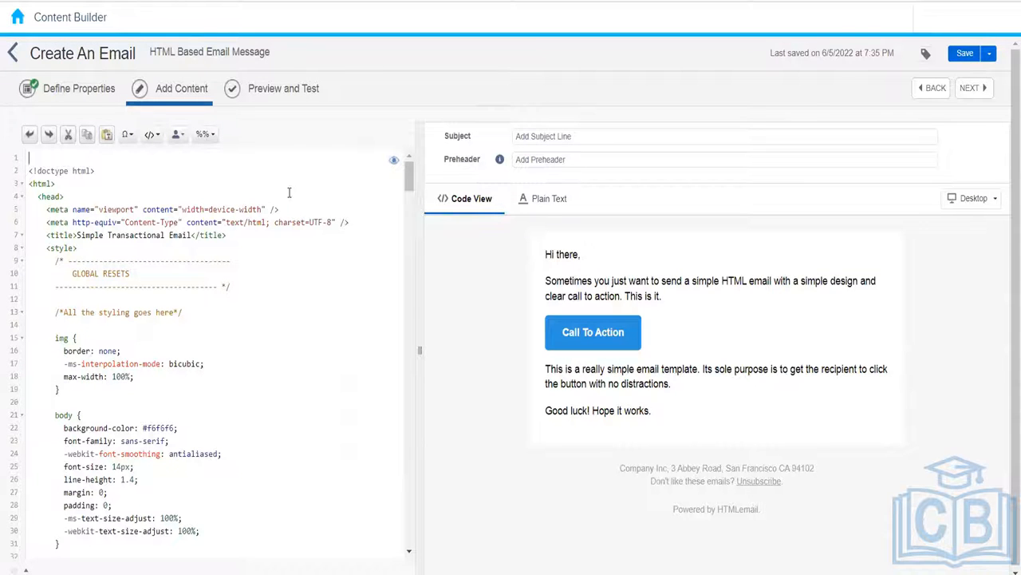
{"action": "left_click", "coordinate": [149, 136]}
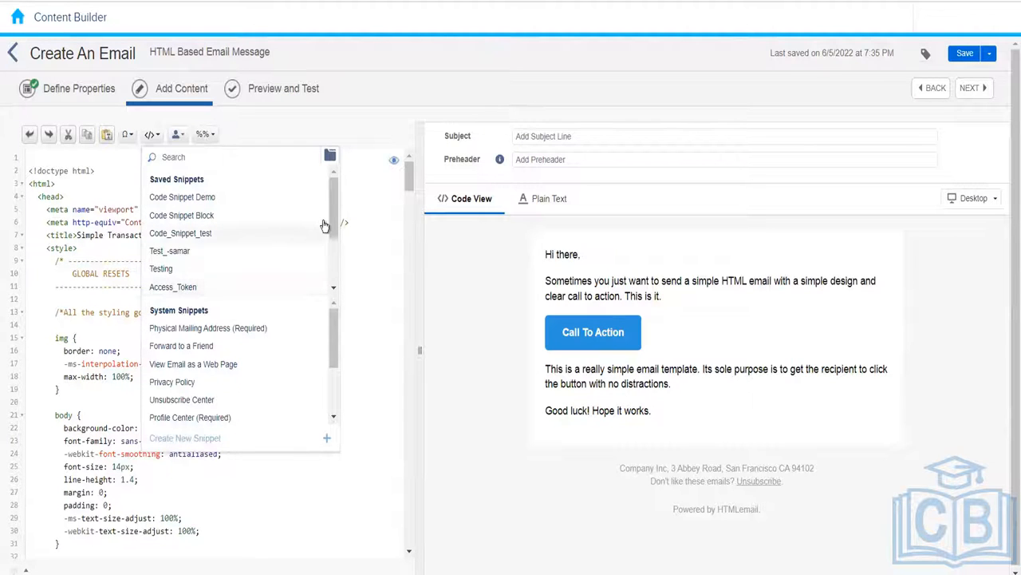
{"action": "left_click_drag", "start_coordinate": [334, 239], "coordinate": [323, 292]}
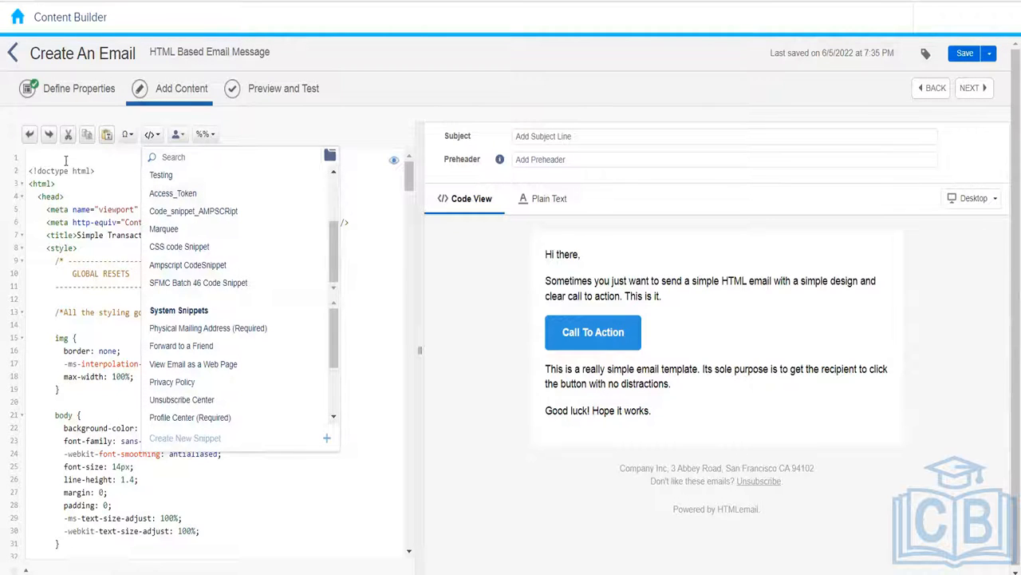
{"action": "left_click", "coordinate": [30, 159]}
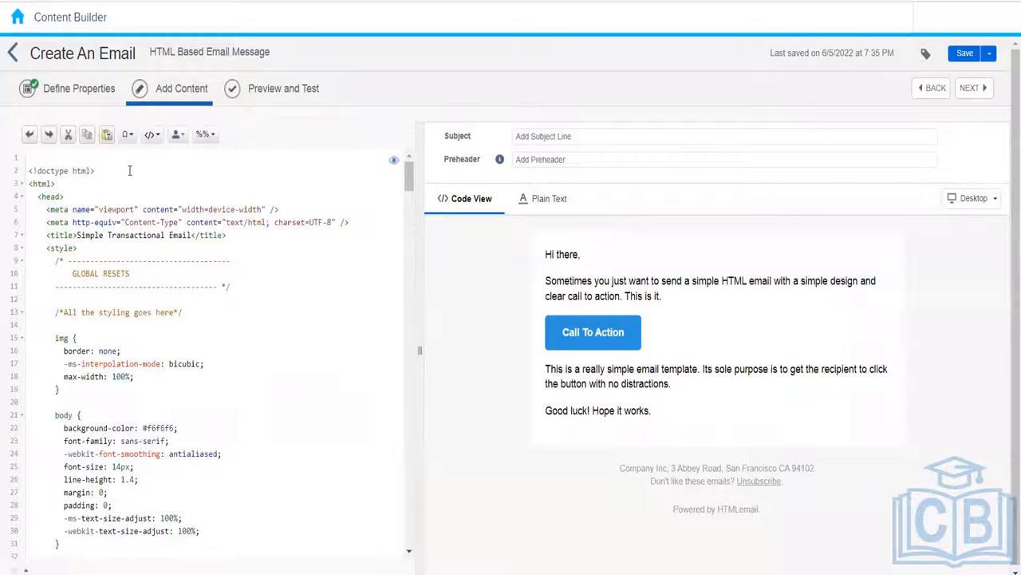
Step: Insert the system snippet Forward to a Friend on the empty first line of the code
{"action": "left_click", "coordinate": [156, 137]}
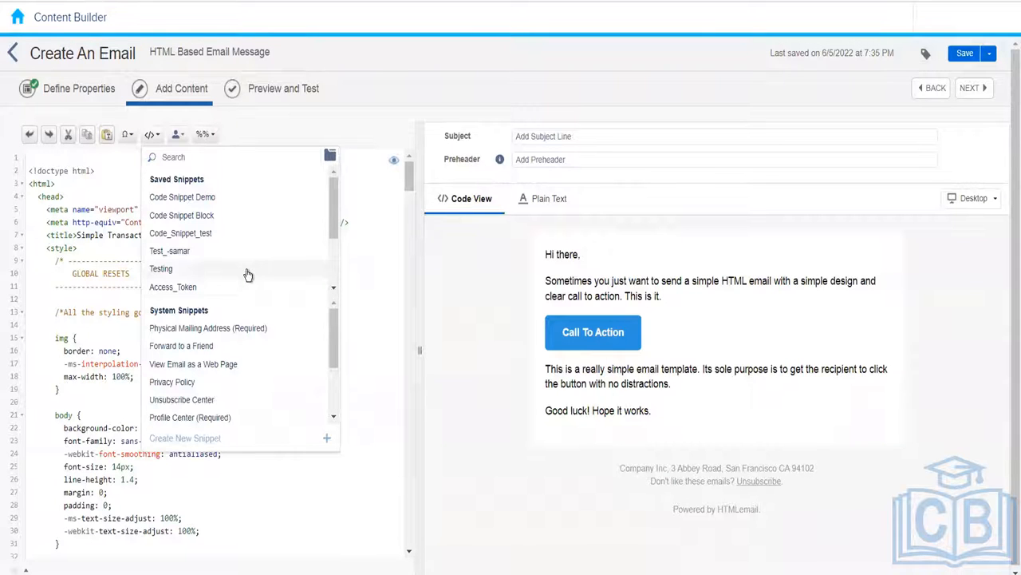
{"action": "left_click_drag", "start_coordinate": [333, 328], "coordinate": [339, 350]}
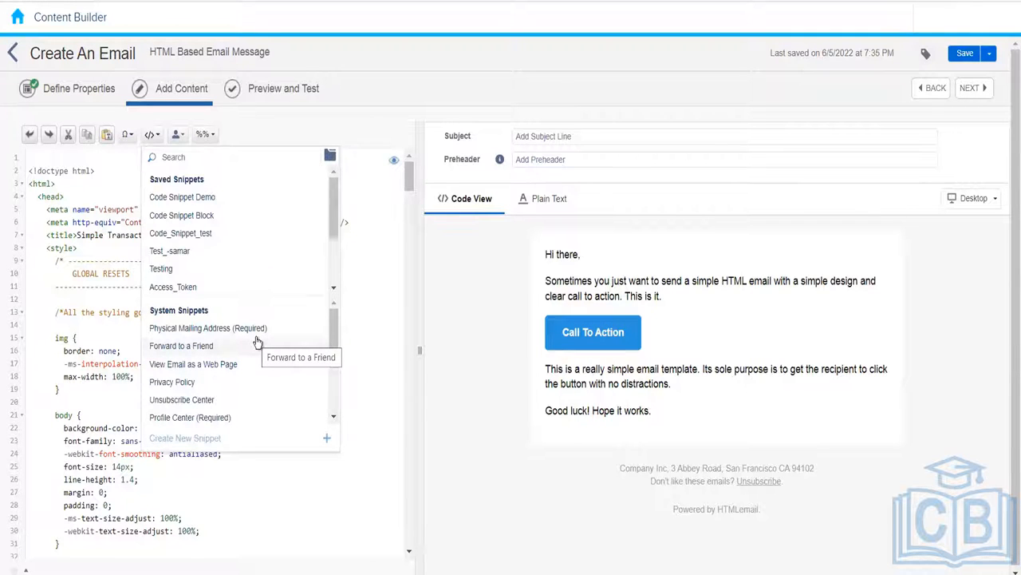
{"action": "left_click", "coordinate": [211, 351]}
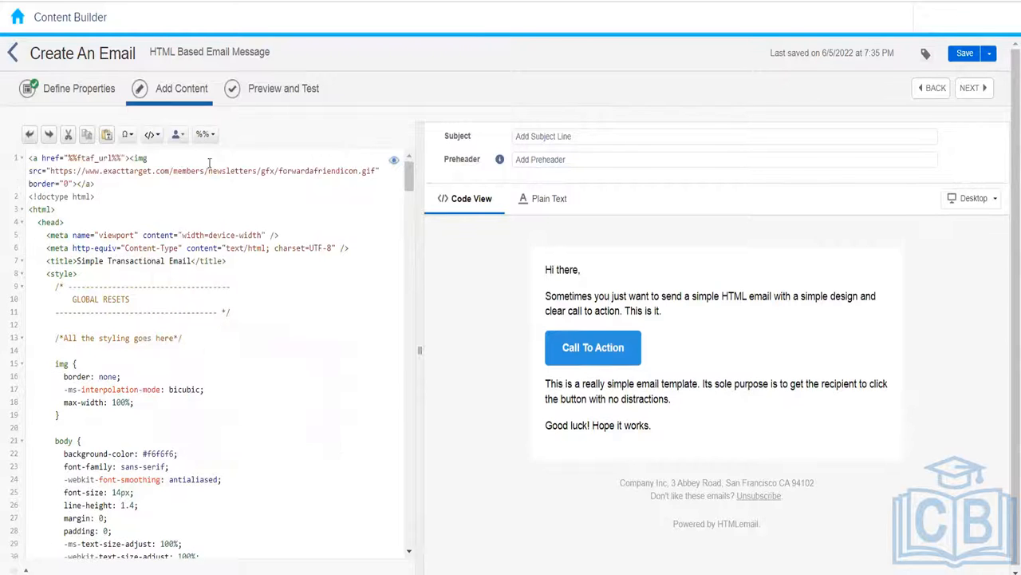
Step: Examine the full list of system snippets, from Physical Mailing Address to Track Email Opens, without inserting one
{"action": "left_click", "coordinate": [149, 137]}
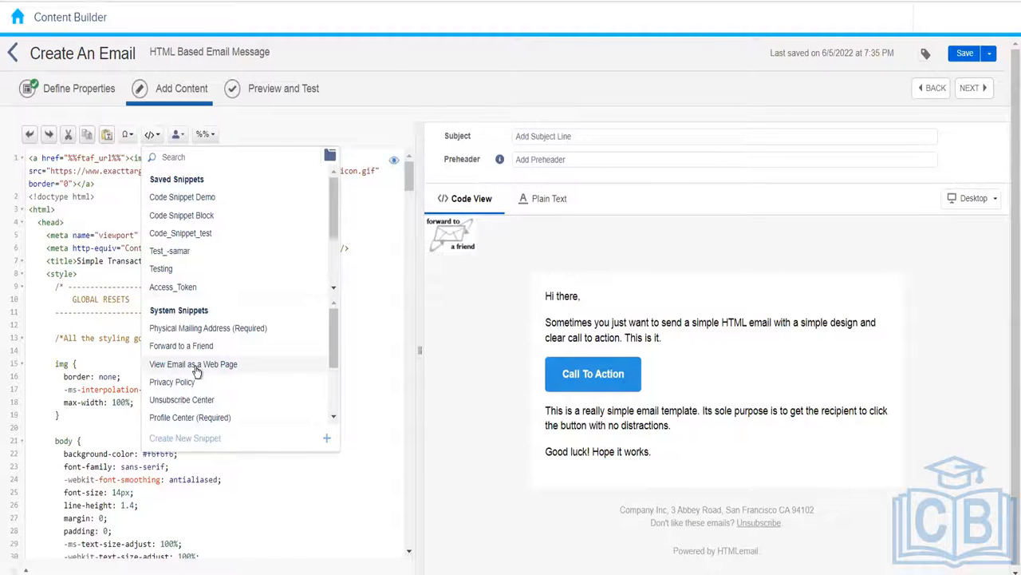
{"action": "left_click_drag", "start_coordinate": [332, 351], "coordinate": [332, 411]}
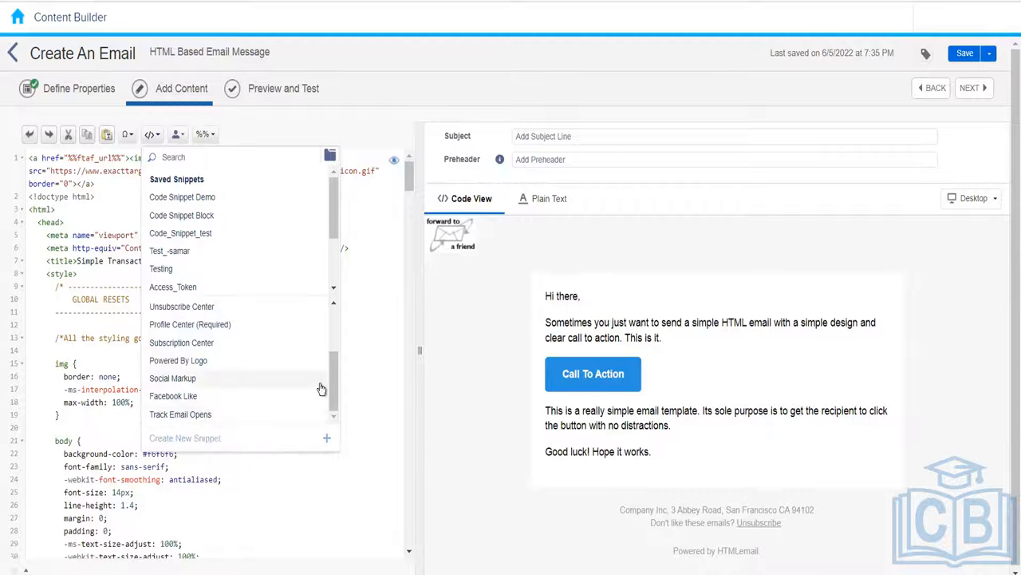
{"action": "scroll", "coordinate": [334, 384], "scroll_direction": "up", "scroll_amount": 2}
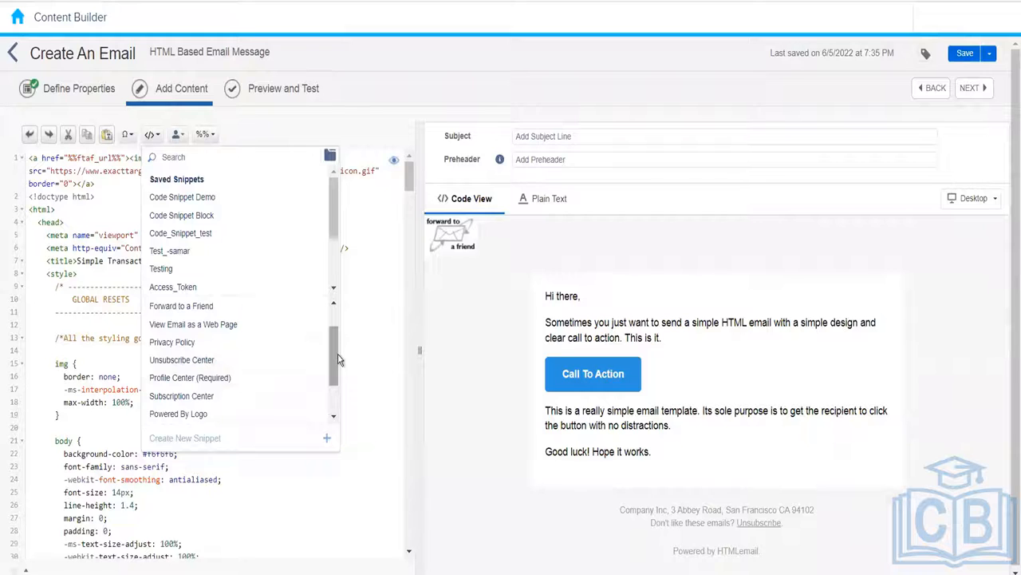
{"action": "scroll", "coordinate": [338, 359], "scroll_direction": "up", "scroll_amount": 2}
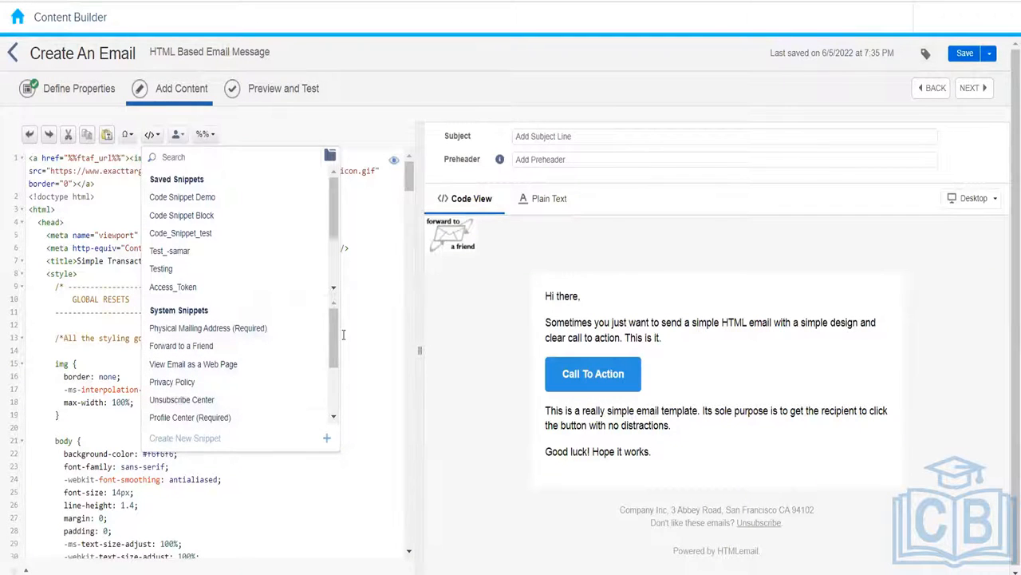
{"action": "left_click_drag", "start_coordinate": [333, 334], "coordinate": [333, 423]}
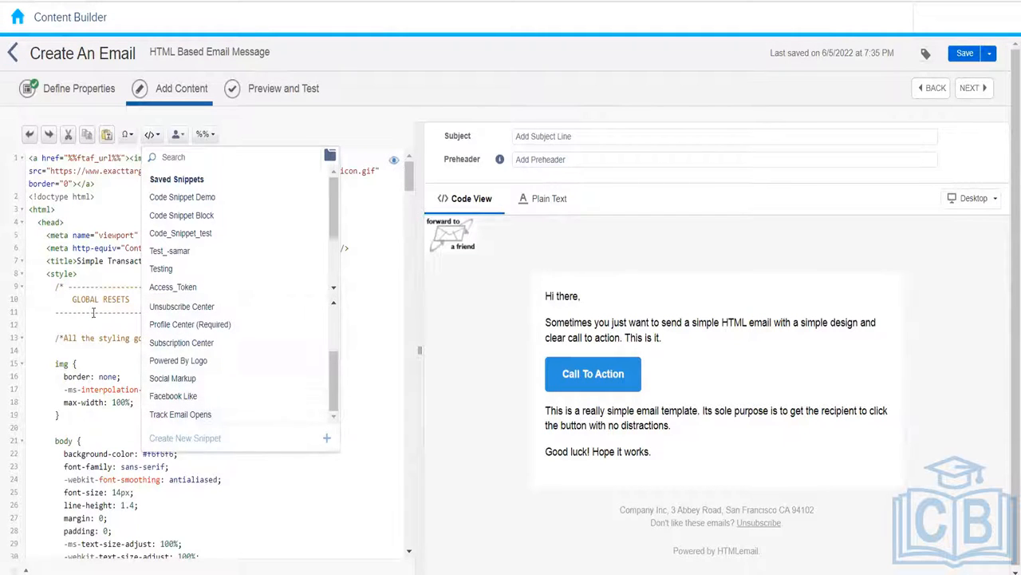
{"action": "left_click", "coordinate": [130, 285]}
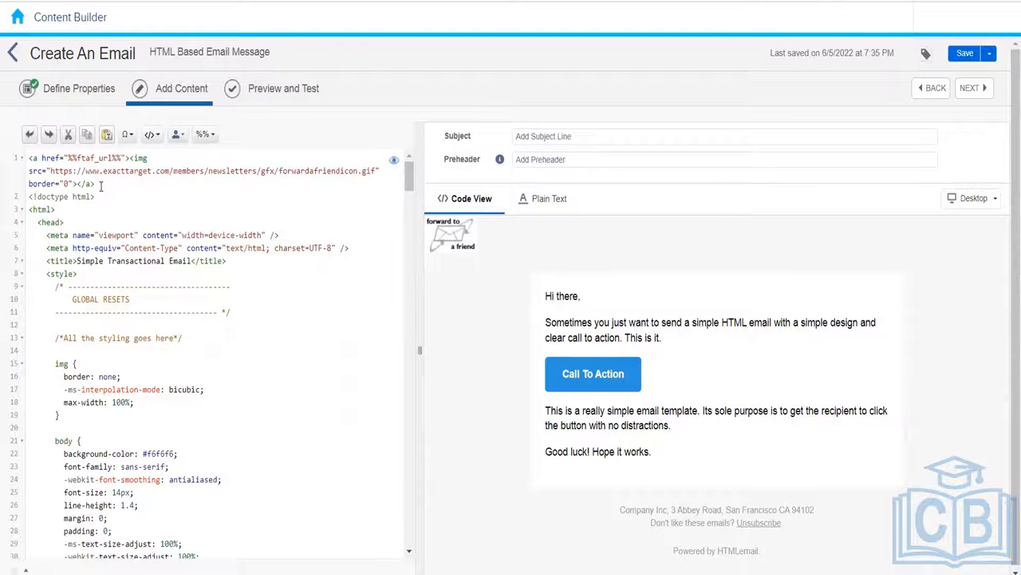
Step: Delete the Forward to a Friend code above the doctype and view the code snippet list again
{"action": "left_click_drag", "start_coordinate": [101, 186], "coordinate": [8, 144]}
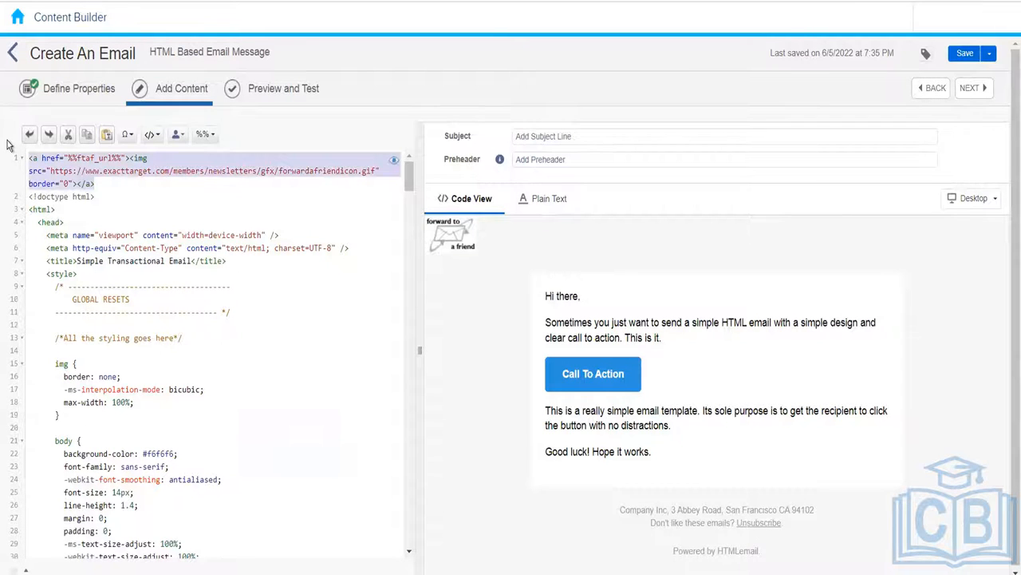
{"action": "key", "text": "Delete"}
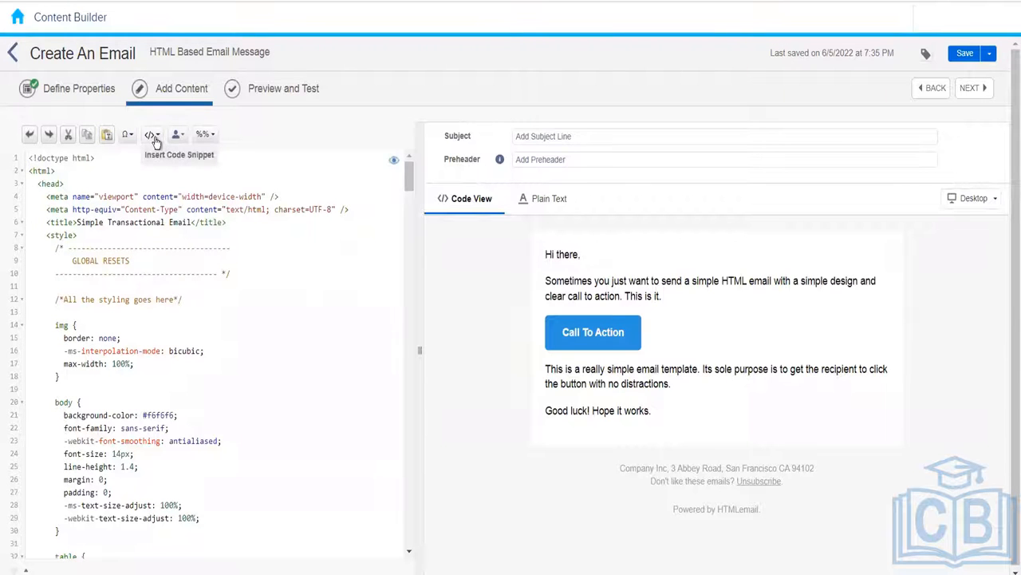
{"action": "left_click", "coordinate": [151, 134]}
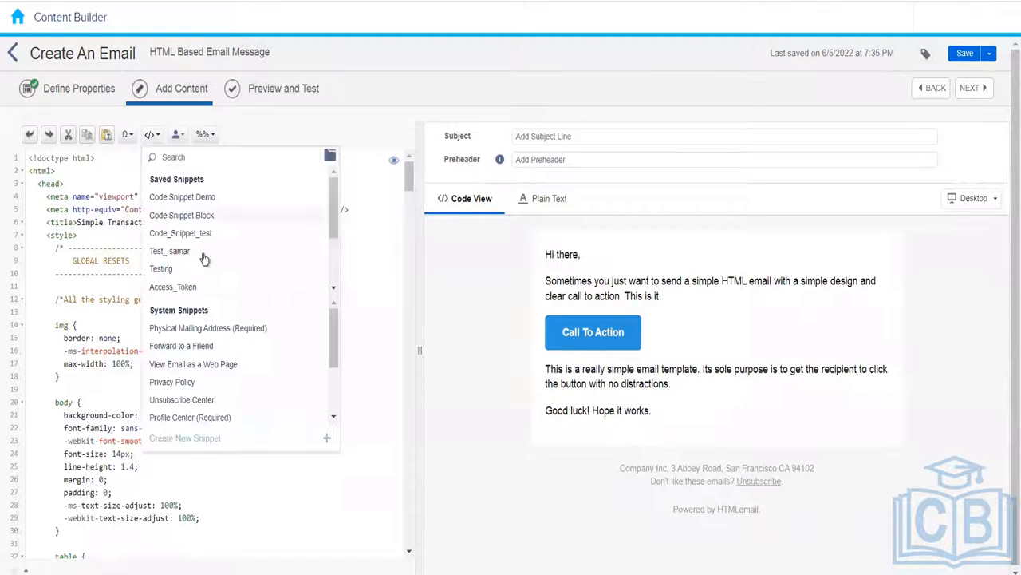
{"action": "left_click", "coordinate": [94, 176]}
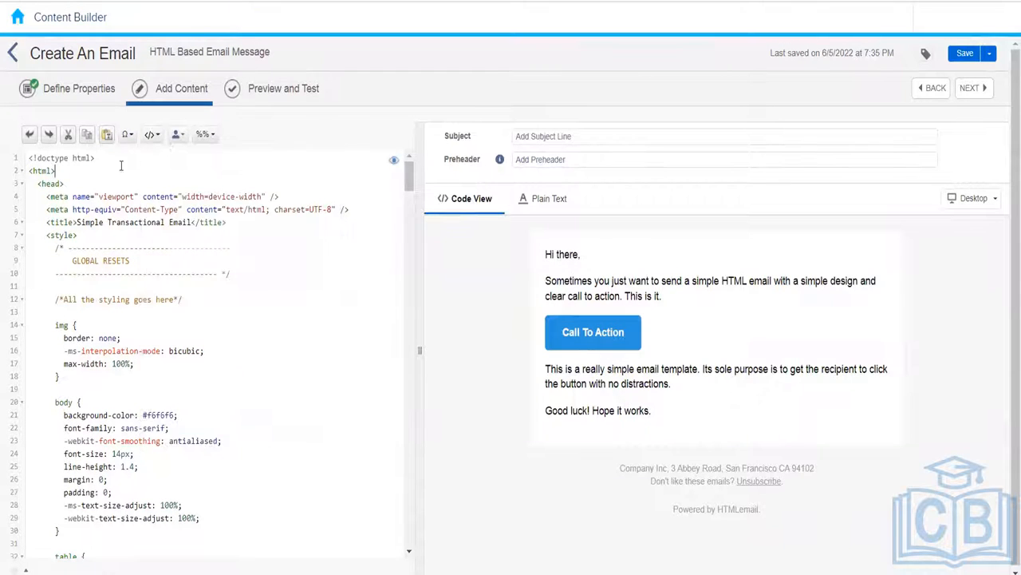
Step: Examine the profile attributes available for personalizing the email code
{"action": "left_click", "coordinate": [178, 134]}
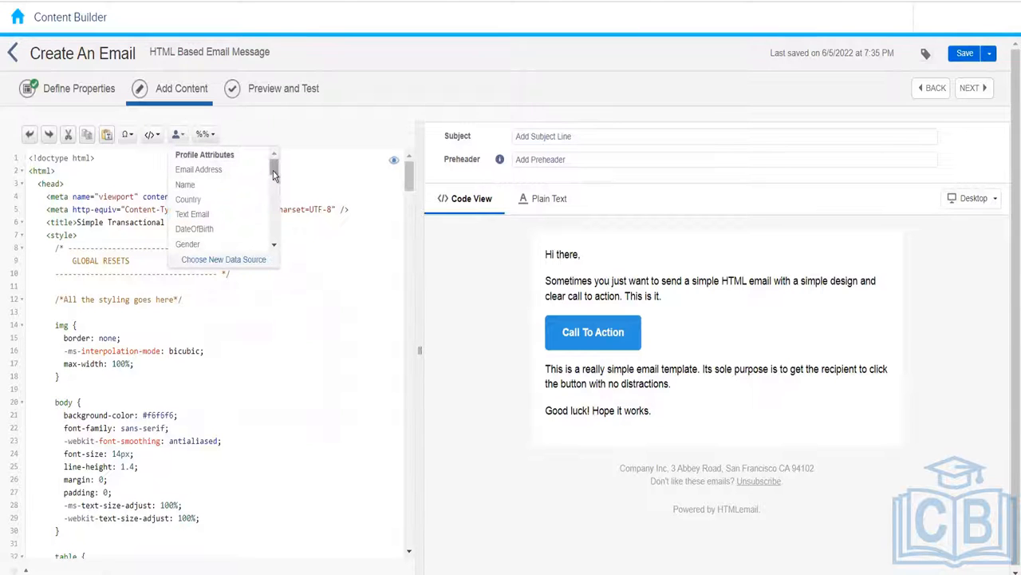
{"action": "mouse_move", "coordinate": [273, 175]}
{"action": "left_mouse_down"}
{"action": "mouse_move", "coordinate": [276, 208]}
{"action": "mouse_move", "coordinate": [276, 162]}
{"action": "left_mouse_up"}
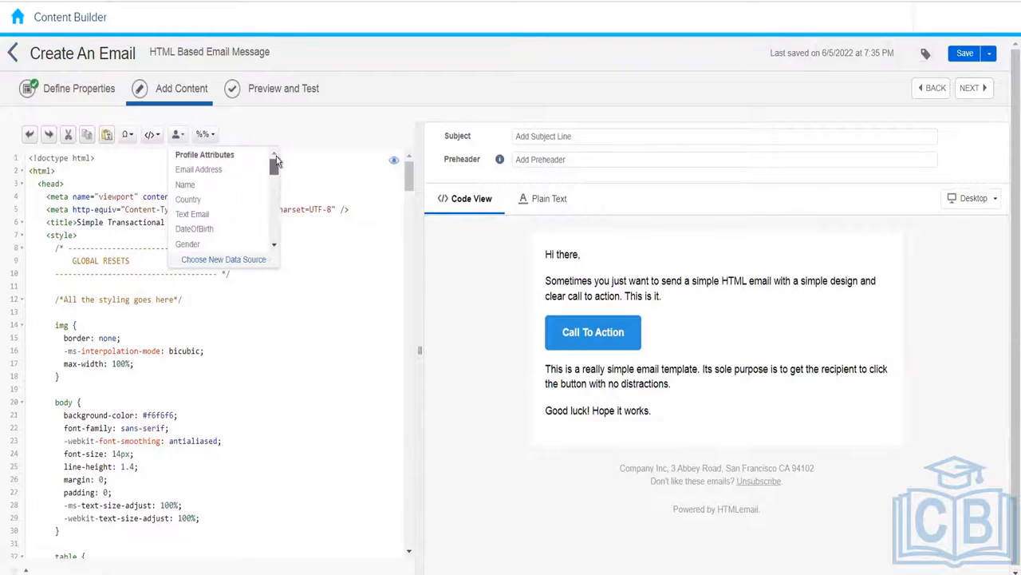
{"action": "left_click", "coordinate": [51, 183]}
{"action": "left_click", "coordinate": [186, 313]}
{"action": "left_click", "coordinate": [186, 313]}
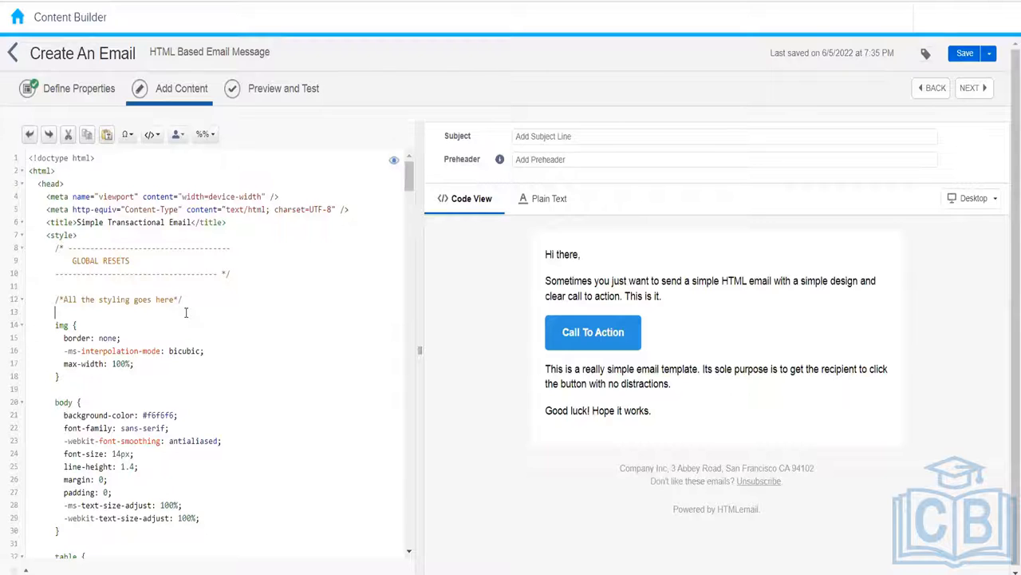
{"action": "left_click", "coordinate": [180, 139]}
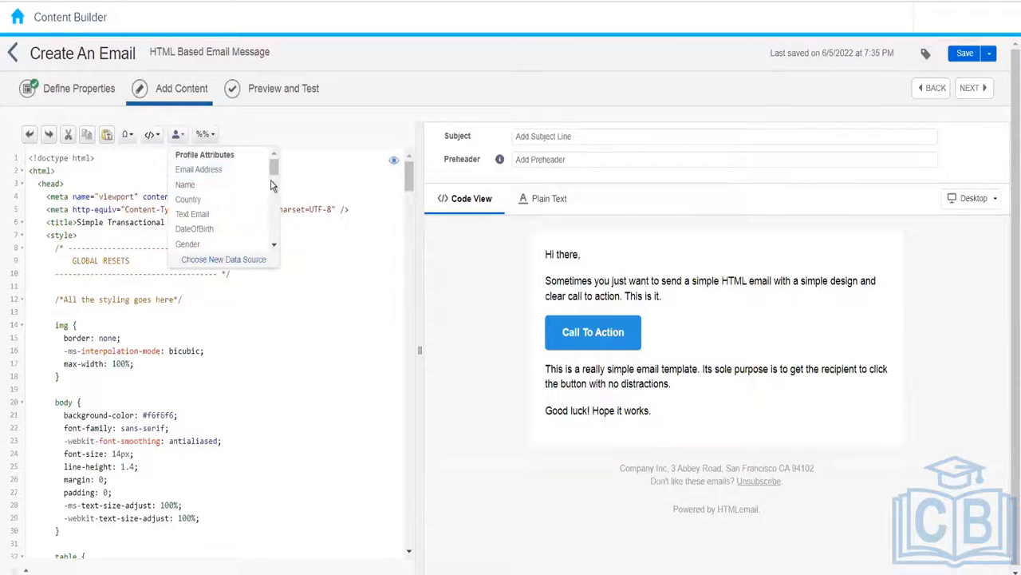
{"action": "left_click_drag", "start_coordinate": [273, 167], "coordinate": [274, 206]}
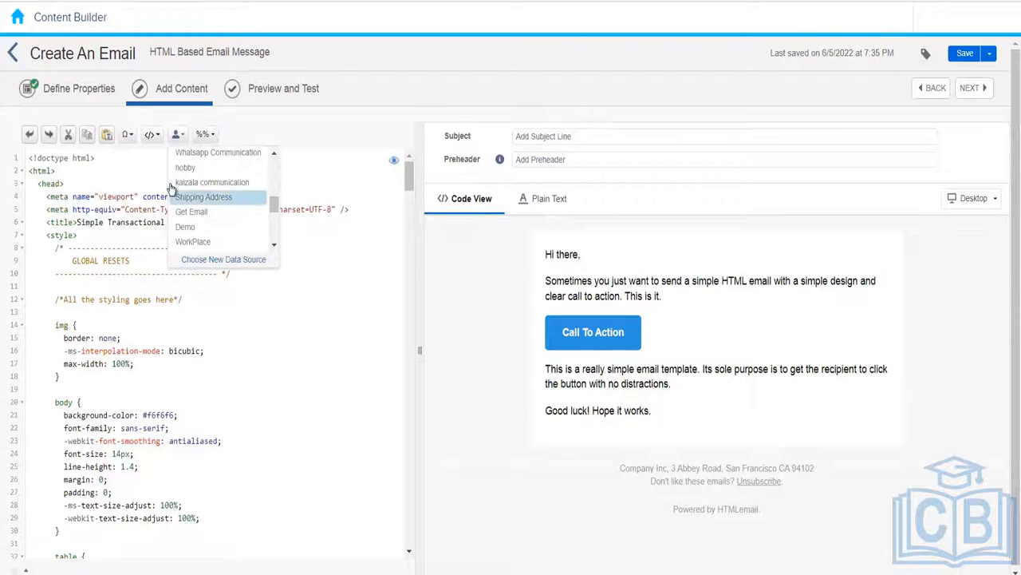
Step: Add two blank lines above the doctype declaration and place the cursor on the first one
{"action": "left_click", "coordinate": [31, 158]}
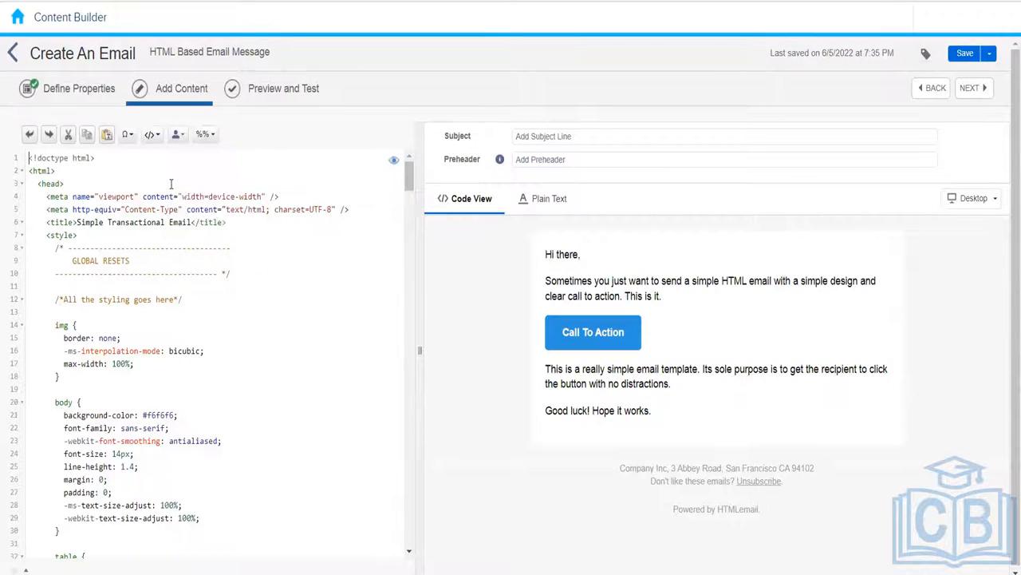
{"action": "key", "text": "Return"}
{"action": "key", "text": "Return"}
{"action": "key", "text": "Up"}
{"action": "key", "text": "Up"}
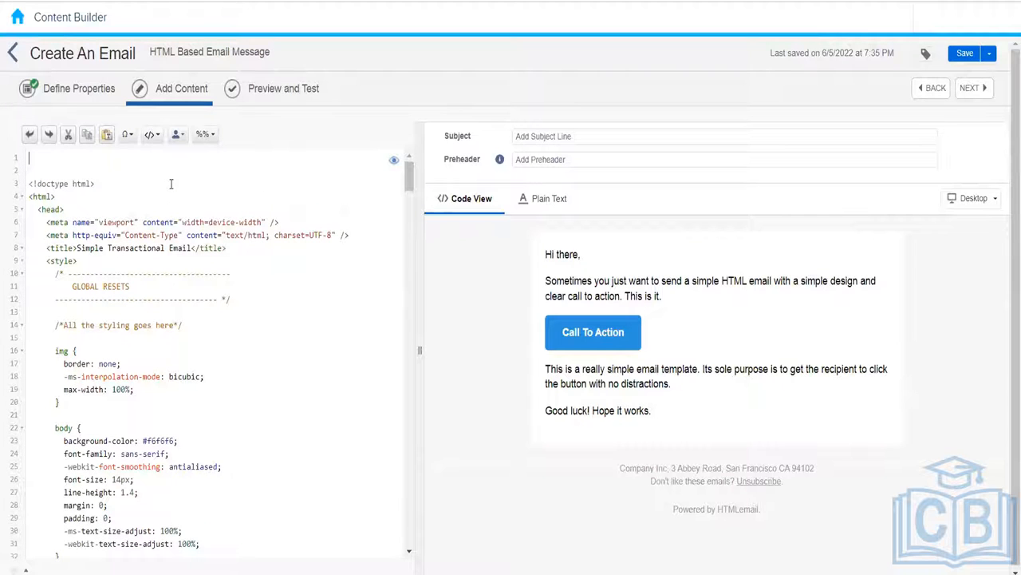
Step: Insert the Get Email profile attribute on the first line of the code and delete it again
{"action": "left_click", "coordinate": [180, 134]}
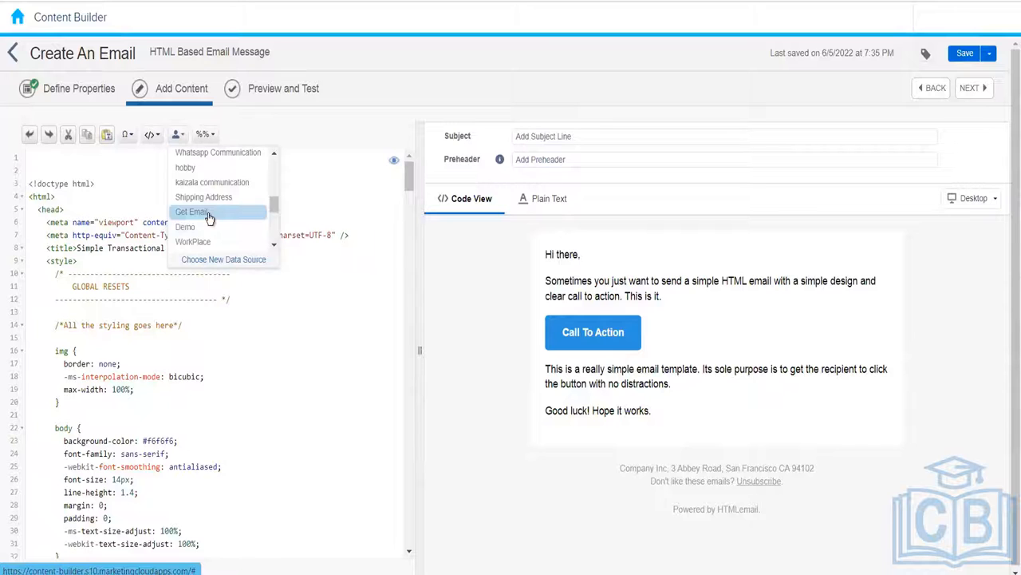
{"action": "left_click", "coordinate": [206, 214]}
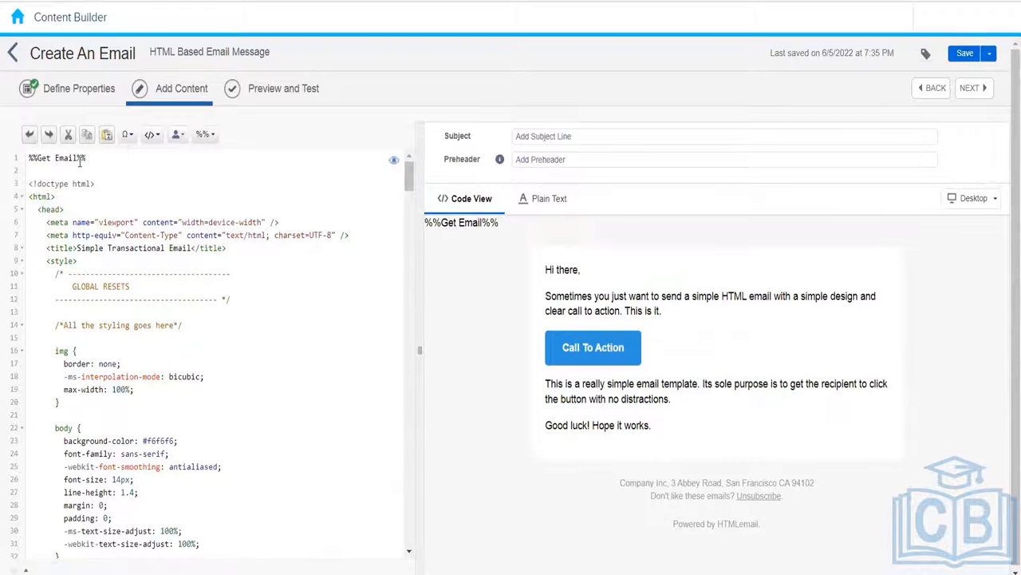
{"action": "left_click", "coordinate": [18, 156]}
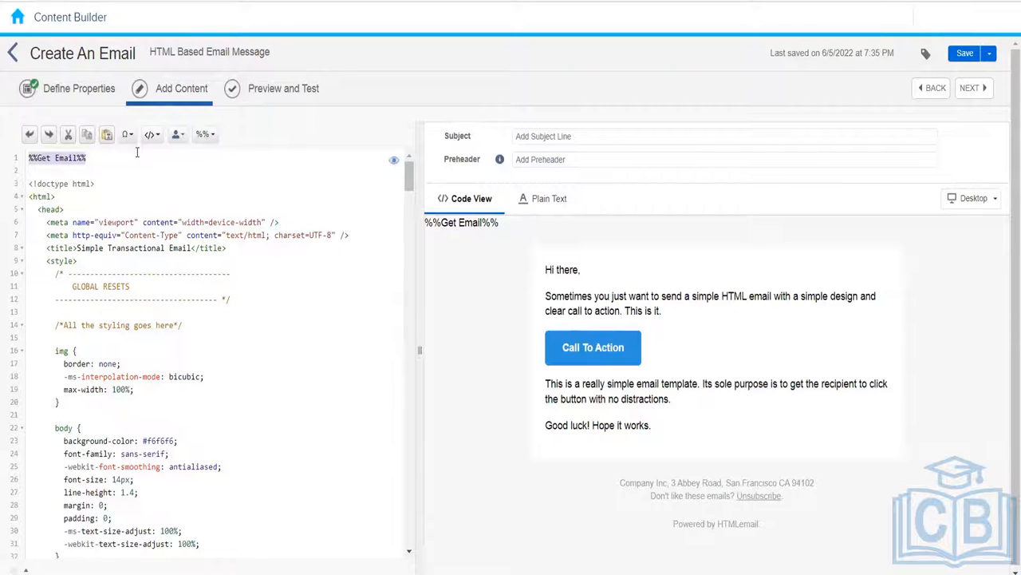
{"action": "key", "text": "Delete"}
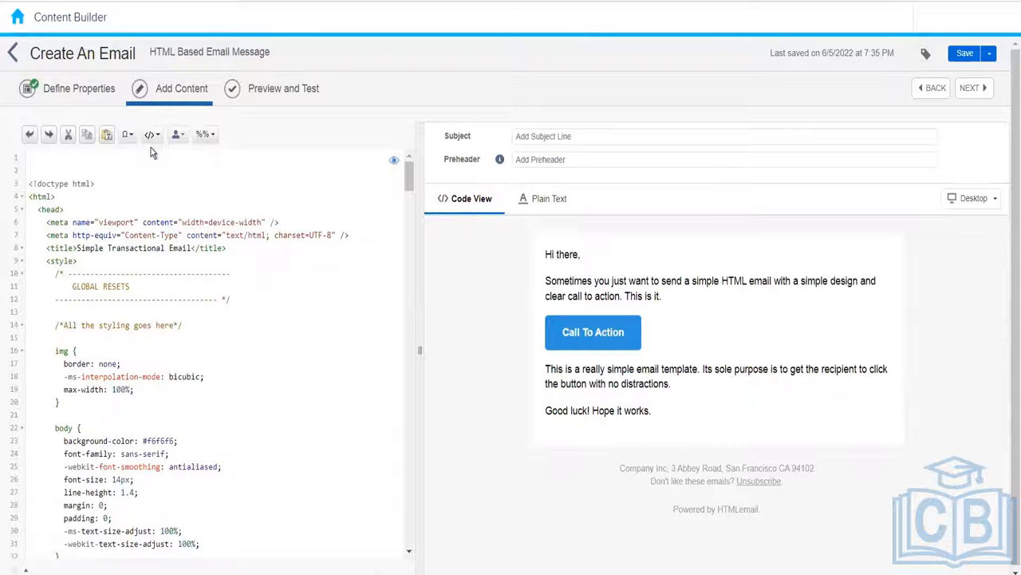
Step: Insert the Job ID system attribute on the first line of the code and cut it out again
{"action": "left_click", "coordinate": [180, 135]}
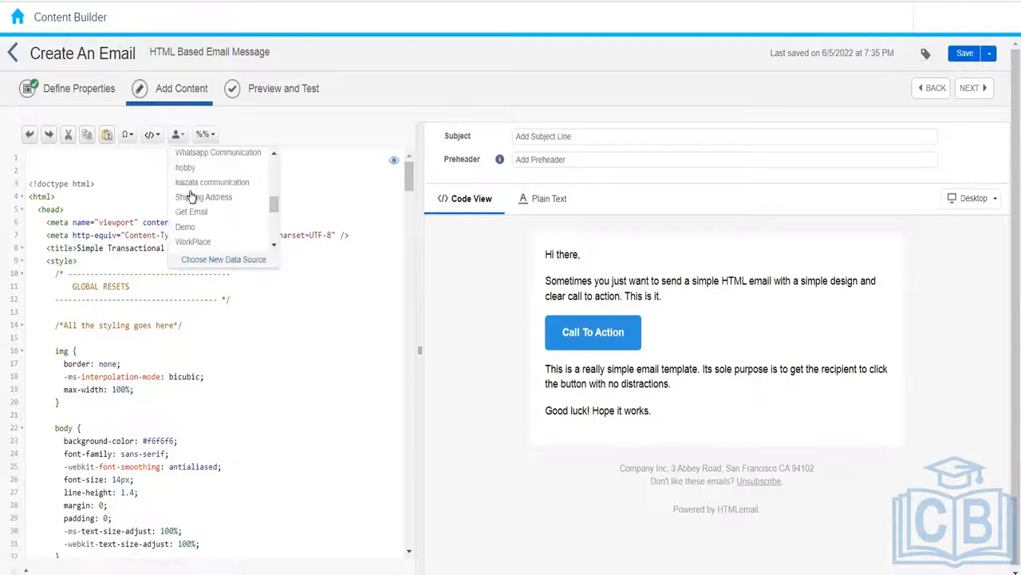
{"action": "left_click_drag", "start_coordinate": [272, 212], "coordinate": [276, 251]}
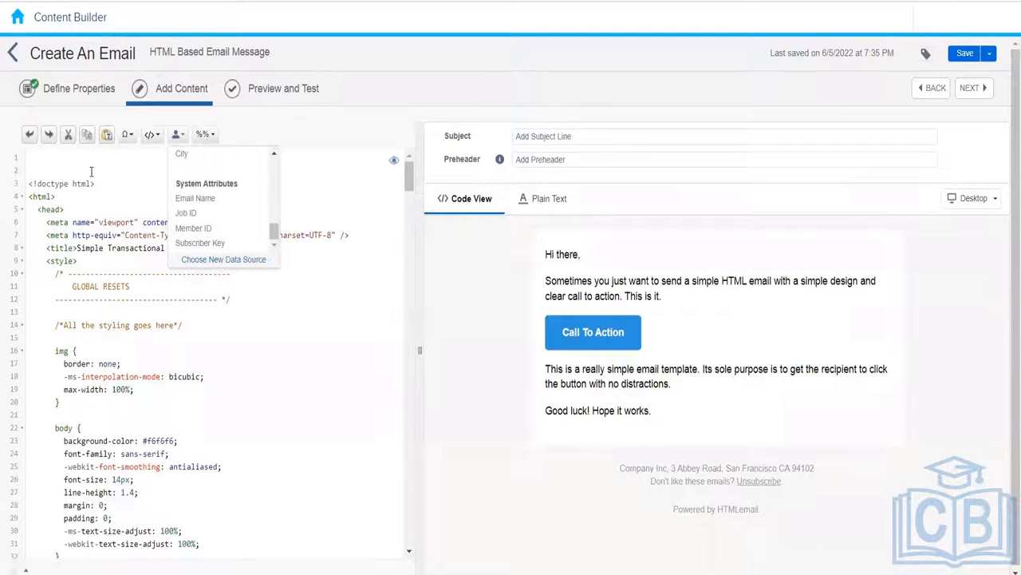
{"action": "left_click", "coordinate": [178, 218]}
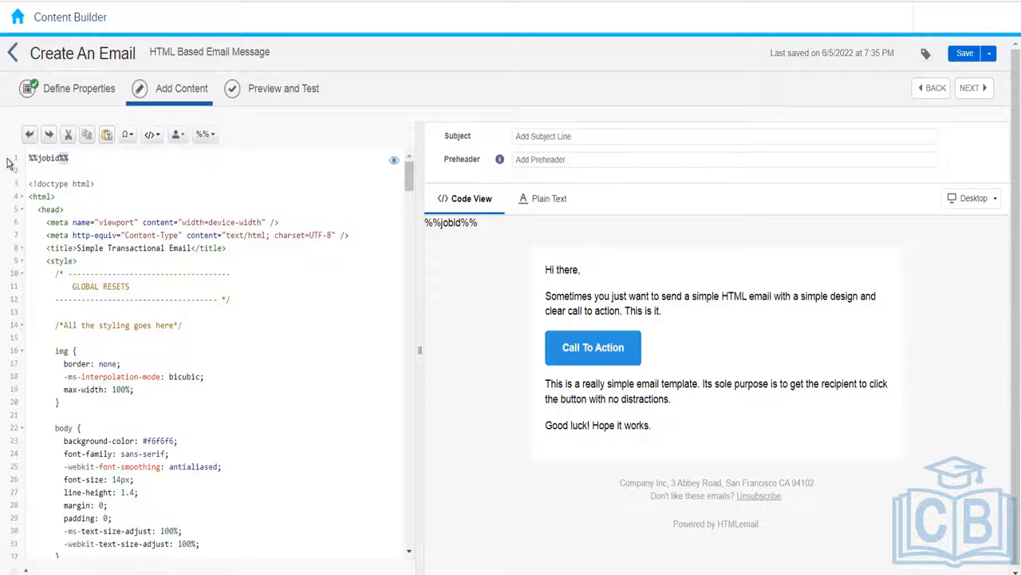
{"action": "left_click", "coordinate": [83, 161]}
{"action": "left_click_drag", "start_coordinate": [83, 161], "coordinate": [8, 154]}
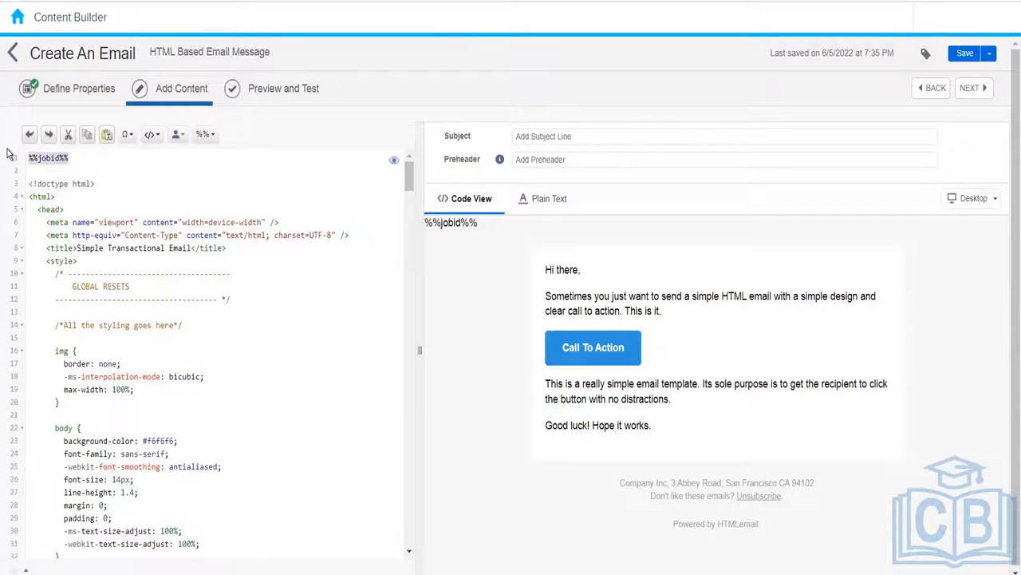
{"action": "left_click", "coordinate": [68, 134]}
Step: Review the system attributes available for personalizing the email code
{"action": "left_click", "coordinate": [177, 137]}
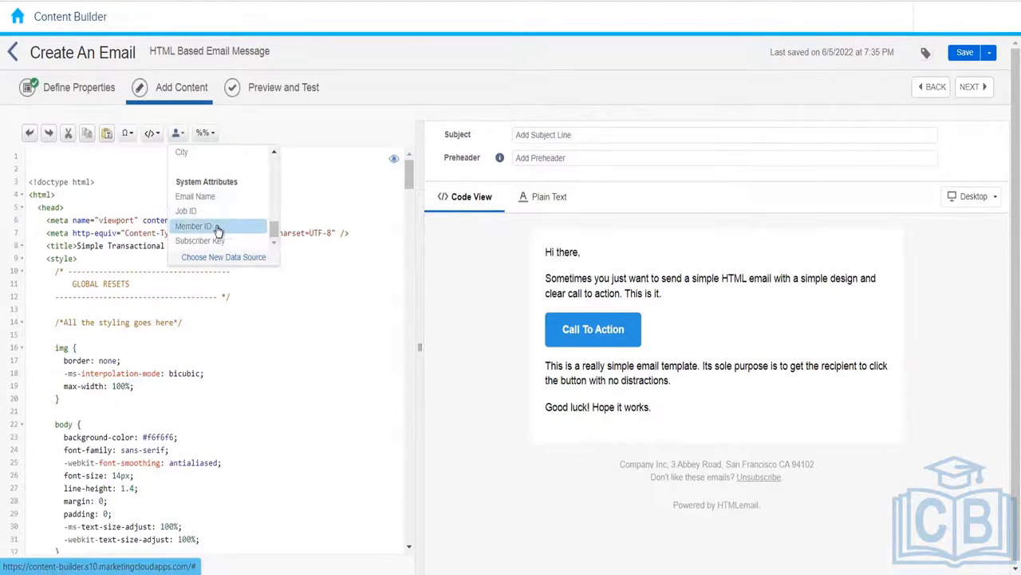
{"action": "left_click", "coordinate": [335, 208]}
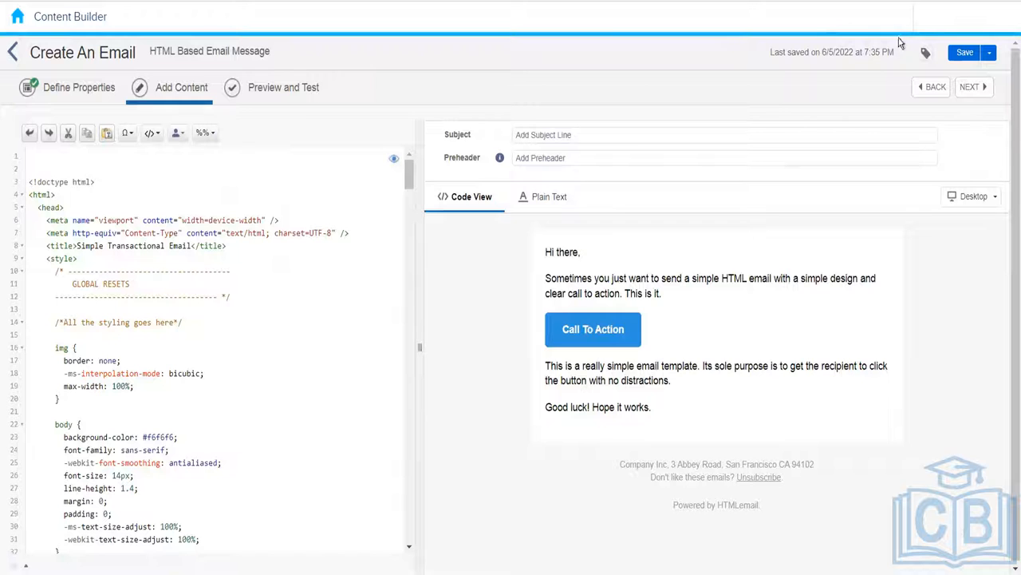
{"action": "mouse_move", "coordinate": [896, 23]}
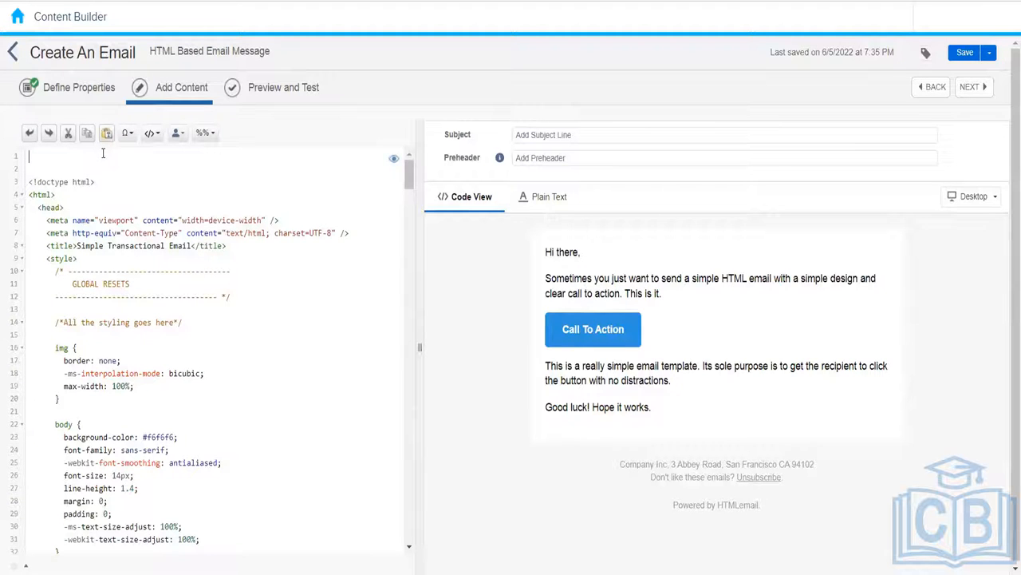
Step: Insert the Concat AMPscript function on the first line, review the other formatting functions, and cut the function out again
{"action": "left_click", "coordinate": [206, 137]}
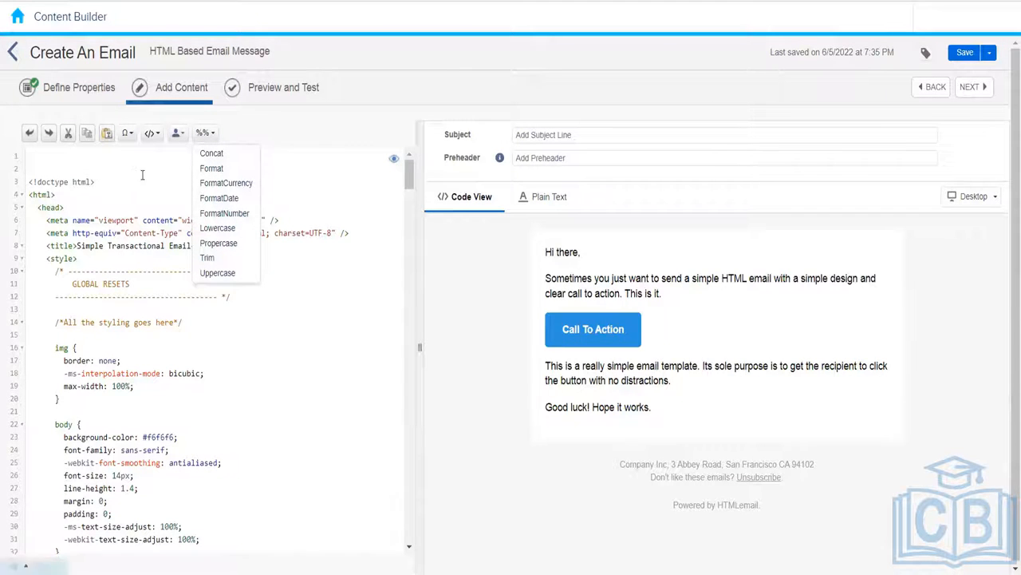
{"action": "left_click", "coordinate": [211, 154]}
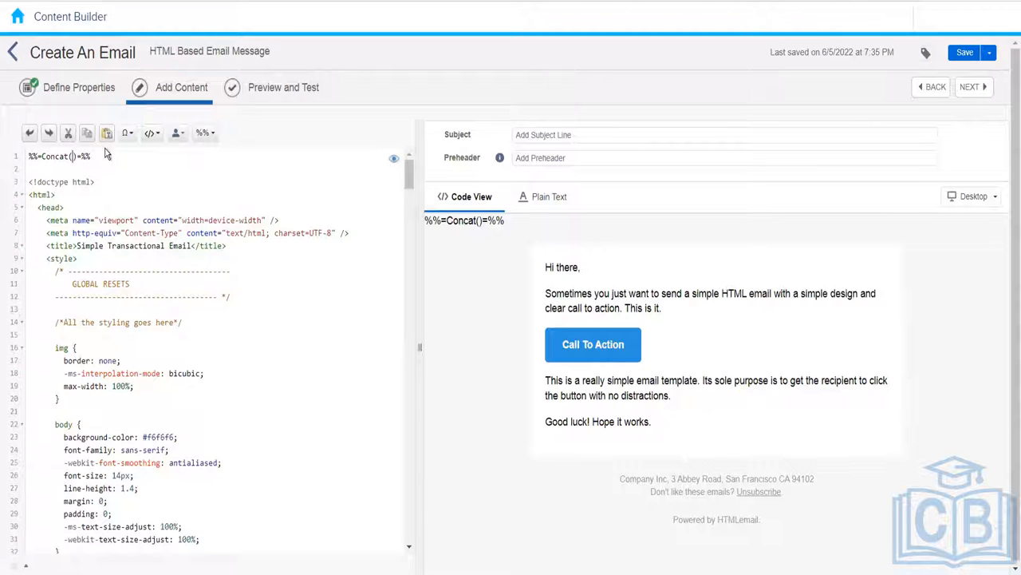
{"action": "left_click", "coordinate": [8, 155]}
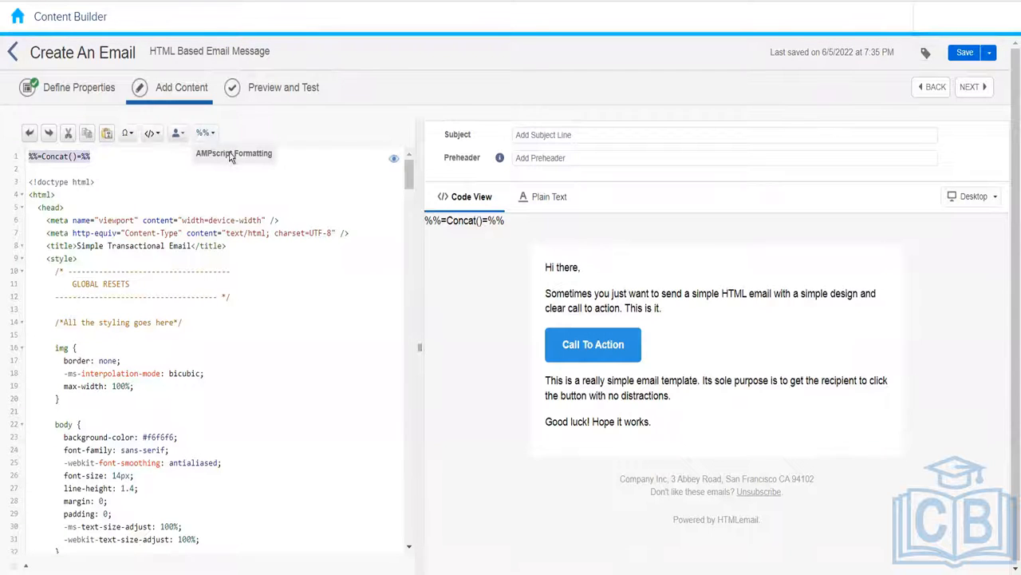
{"action": "left_click", "coordinate": [206, 136]}
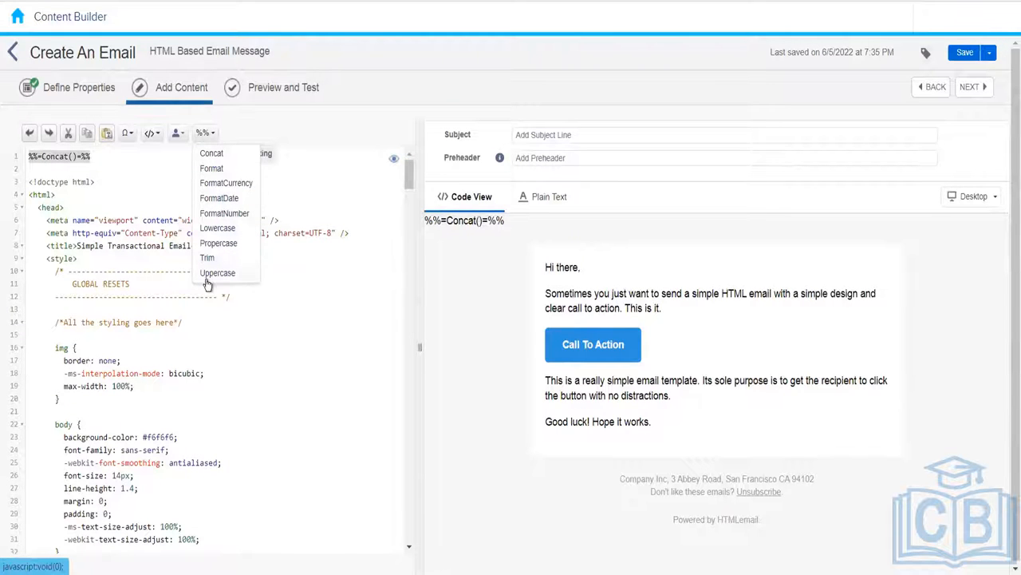
{"action": "left_click", "coordinate": [117, 158]}
{"action": "left_click_drag", "start_coordinate": [117, 157], "coordinate": [30, 149]}
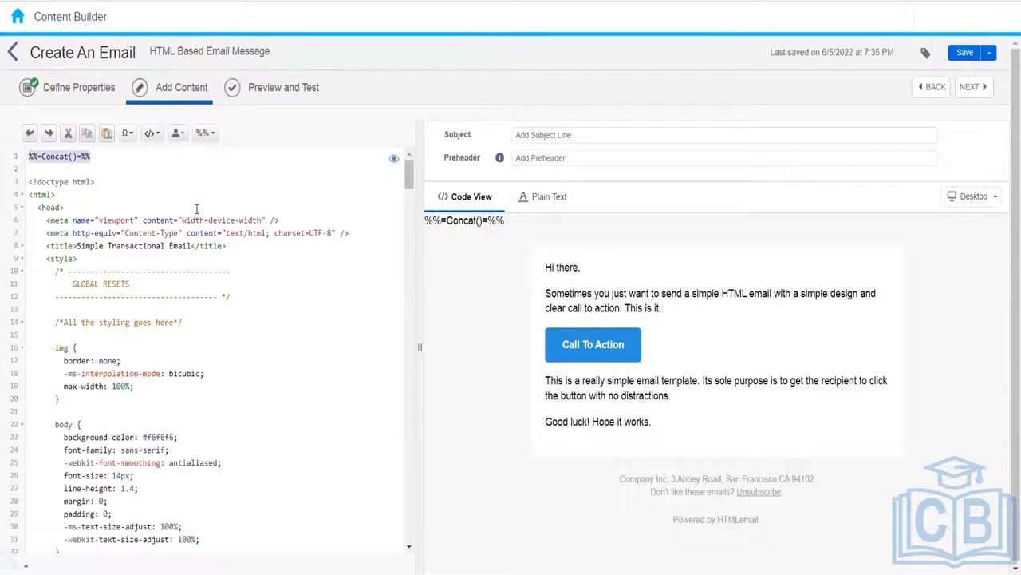
{"action": "key", "text": "ctrl+x"}
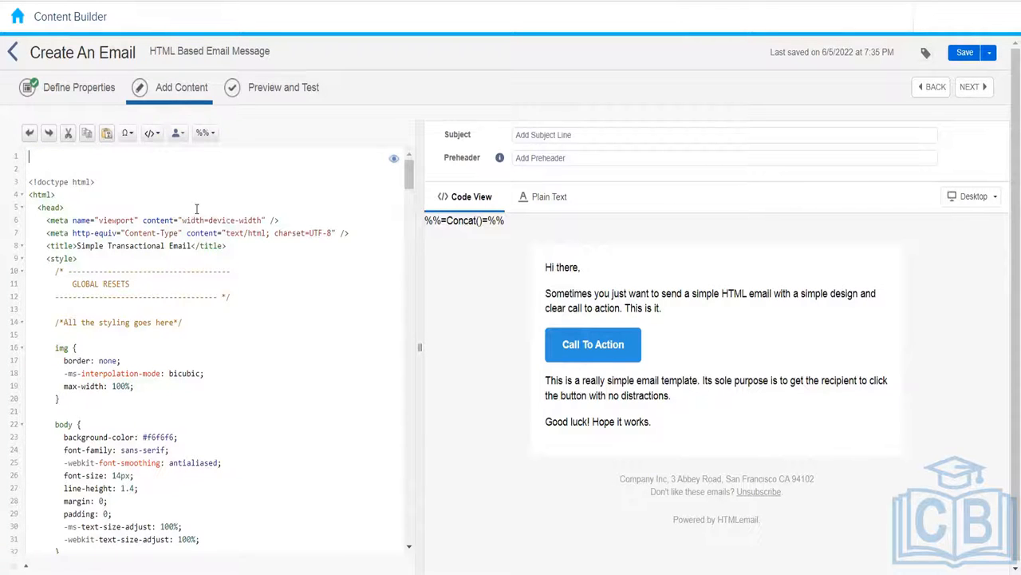
Step: Remove the two blank lines above the doctype declaration
{"action": "key", "text": "Down"}
{"action": "key", "text": "Down"}
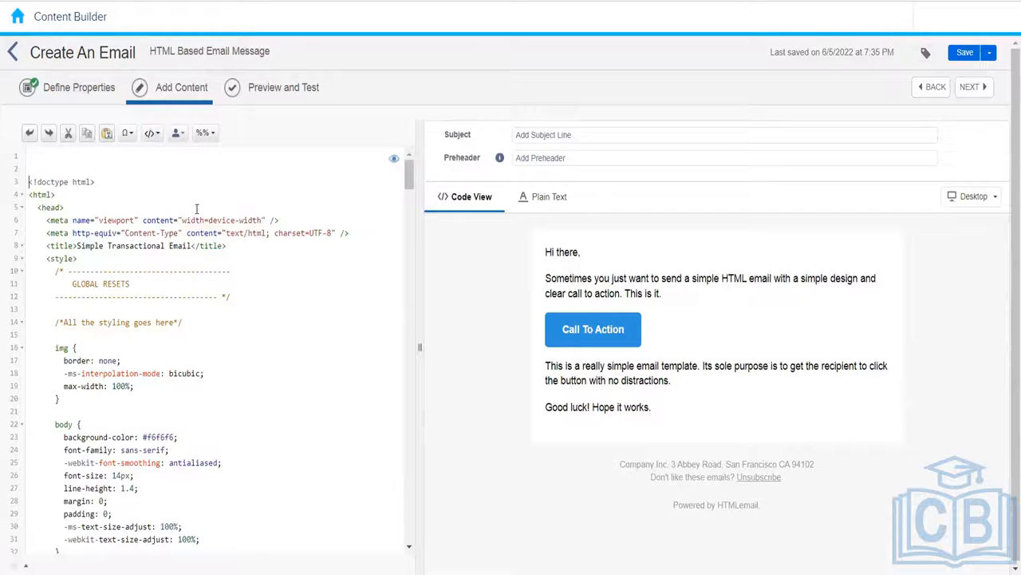
{"action": "key", "text": "BackSpace"}
{"action": "key", "text": "BackSpace"}
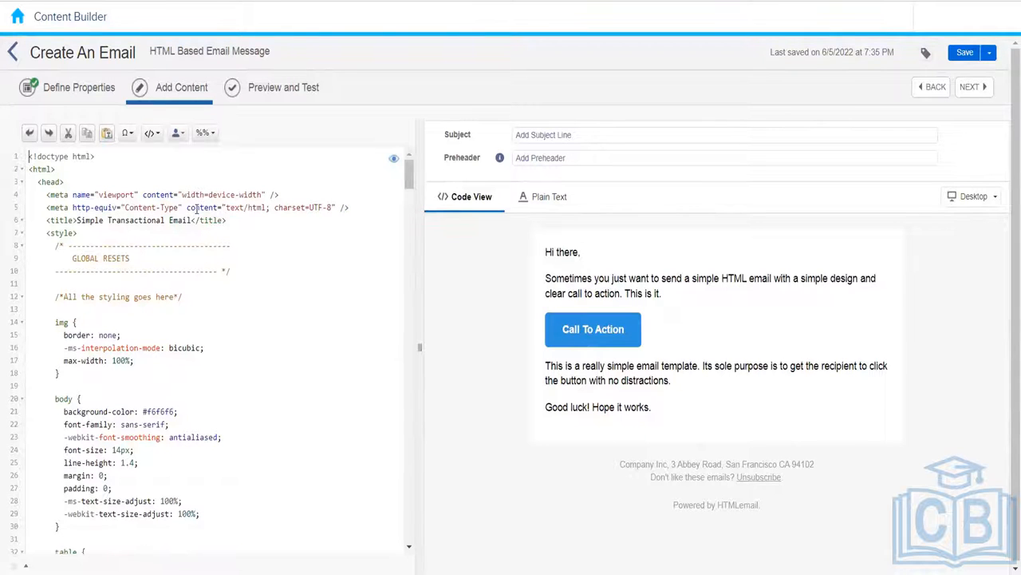
{"action": "left_click", "coordinate": [214, 133]}
{"action": "left_click", "coordinate": [274, 346]}
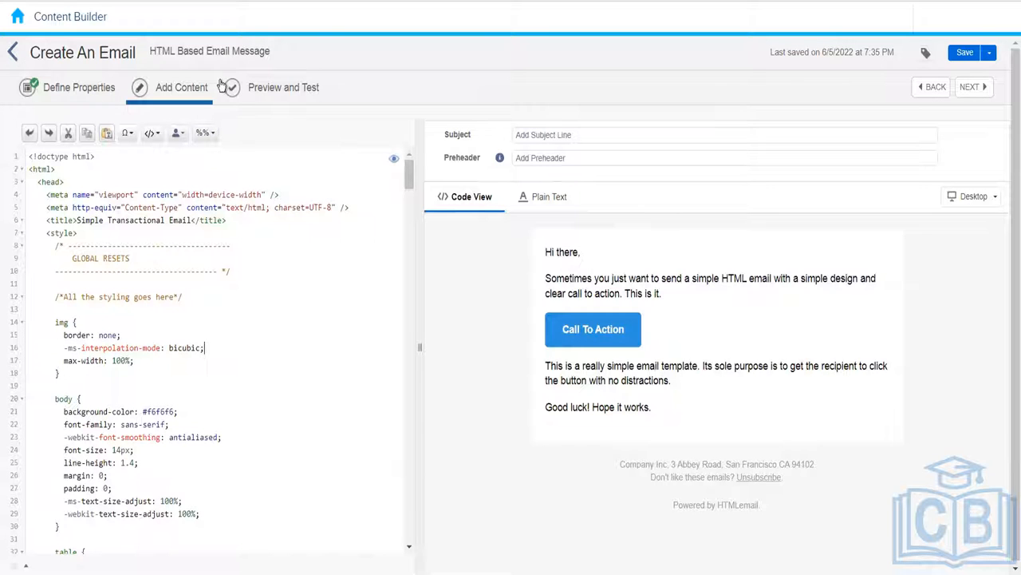
Step: Copy the email name HTML Based Email Message into the subject line and save the email
{"action": "left_click_drag", "start_coordinate": [271, 51], "coordinate": [150, 51]}
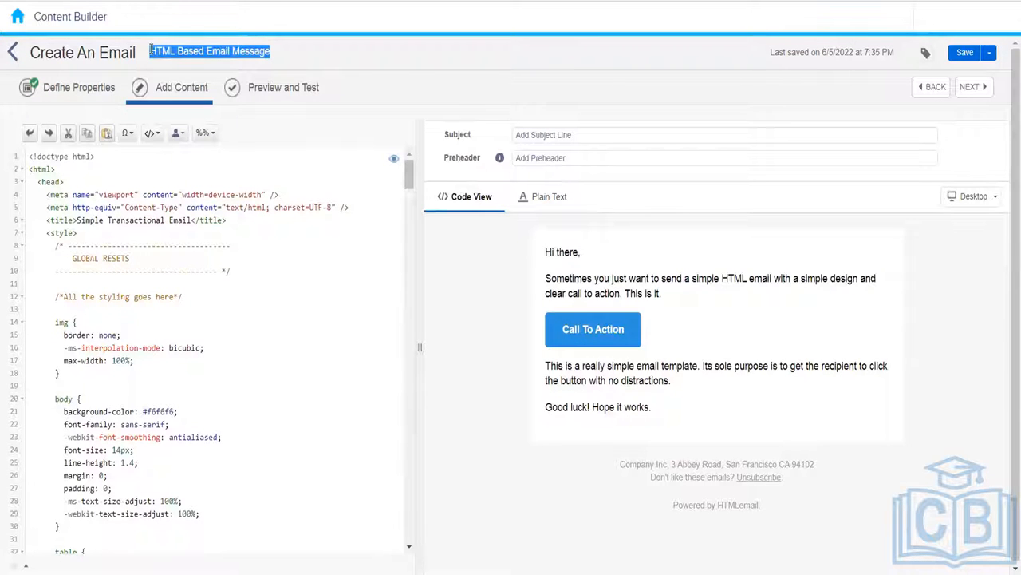
{"action": "left_click", "coordinate": [530, 142]}
{"action": "key", "text": "ctrl+v"}
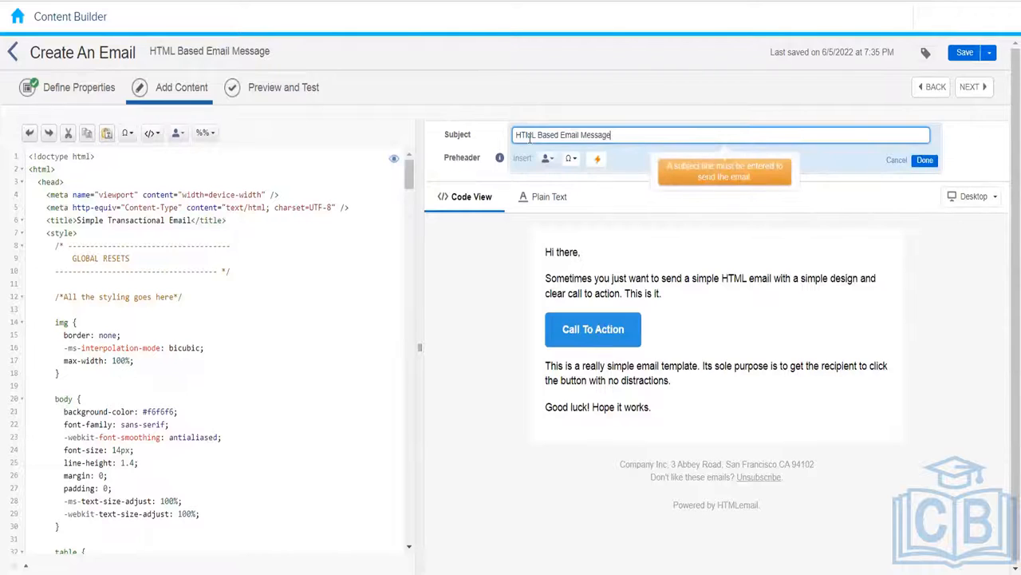
{"action": "left_click", "coordinate": [591, 93]}
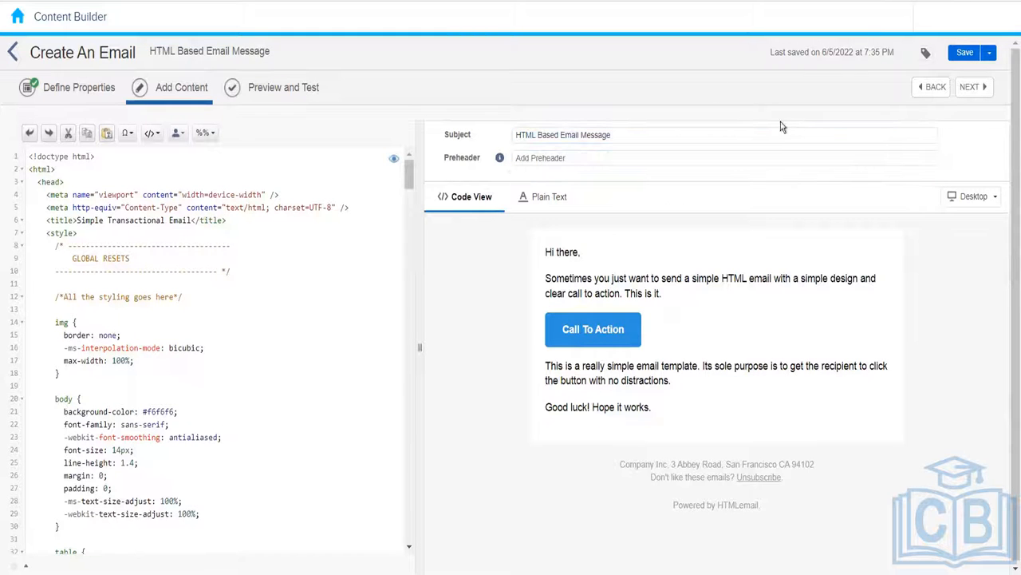
{"action": "left_click", "coordinate": [966, 54]}
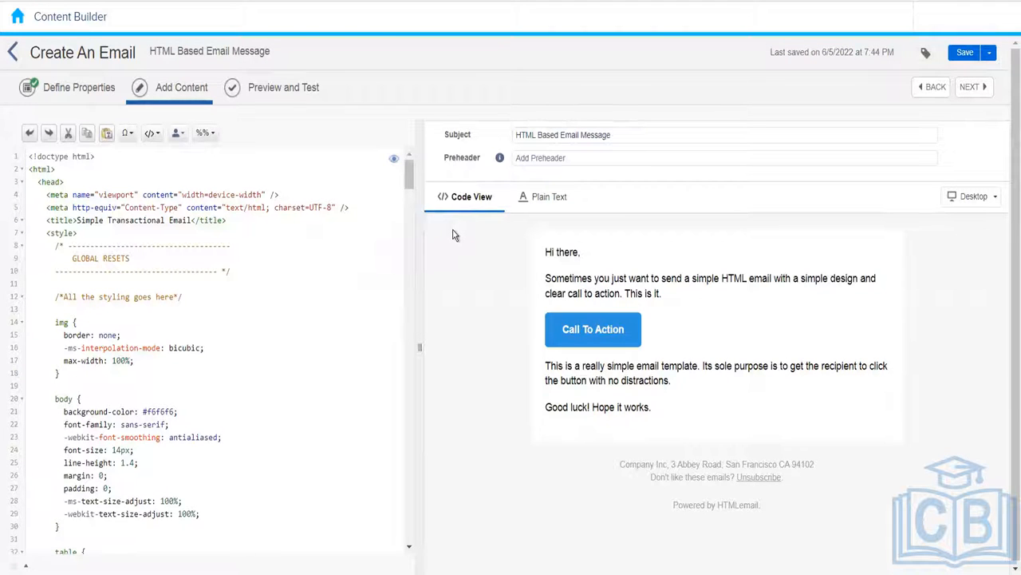
Step: Compare the plain text version of the email with its code view
{"action": "left_click", "coordinate": [555, 233]}
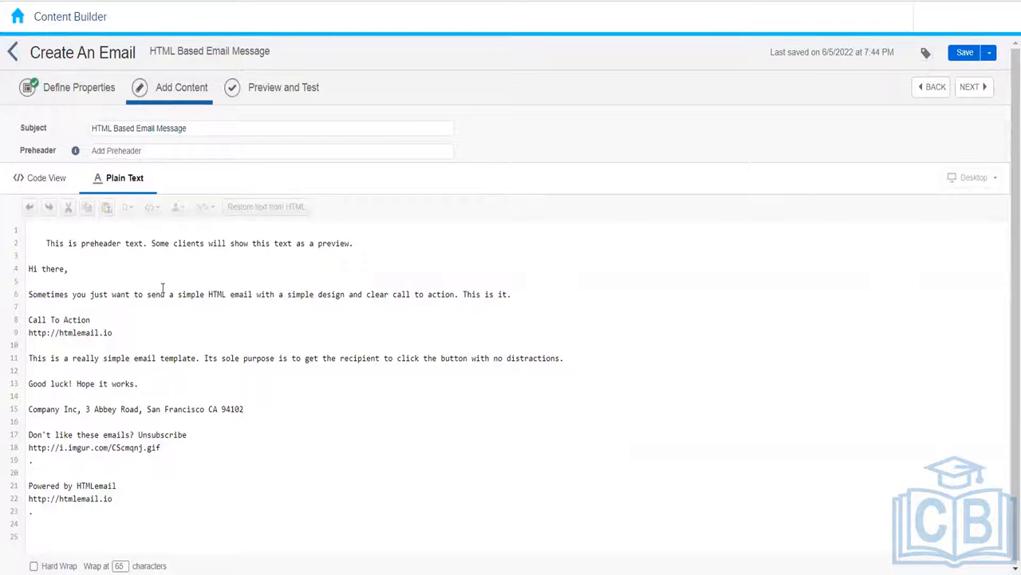
{"action": "left_click", "coordinate": [44, 184]}
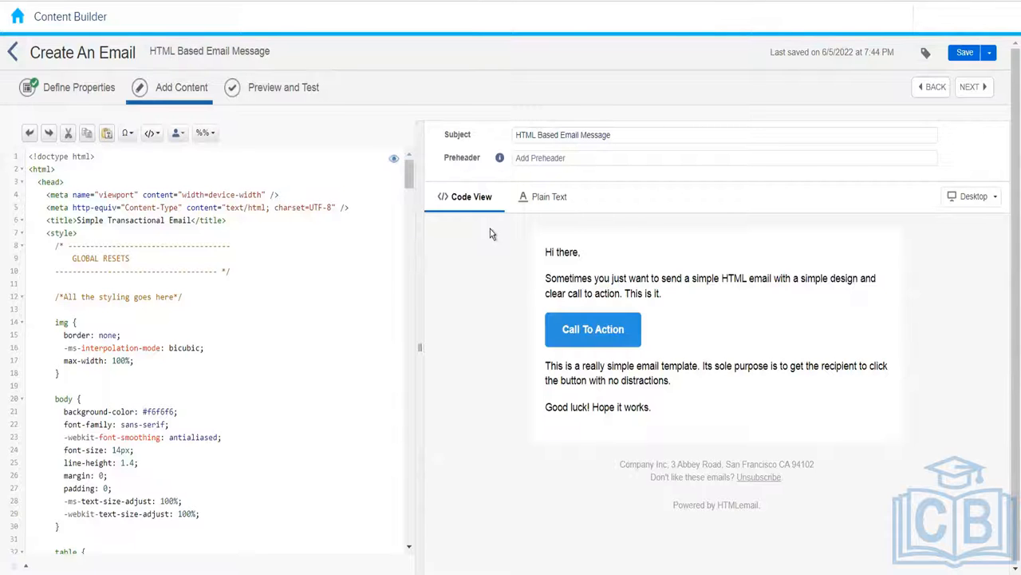
{"action": "left_click", "coordinate": [546, 203]}
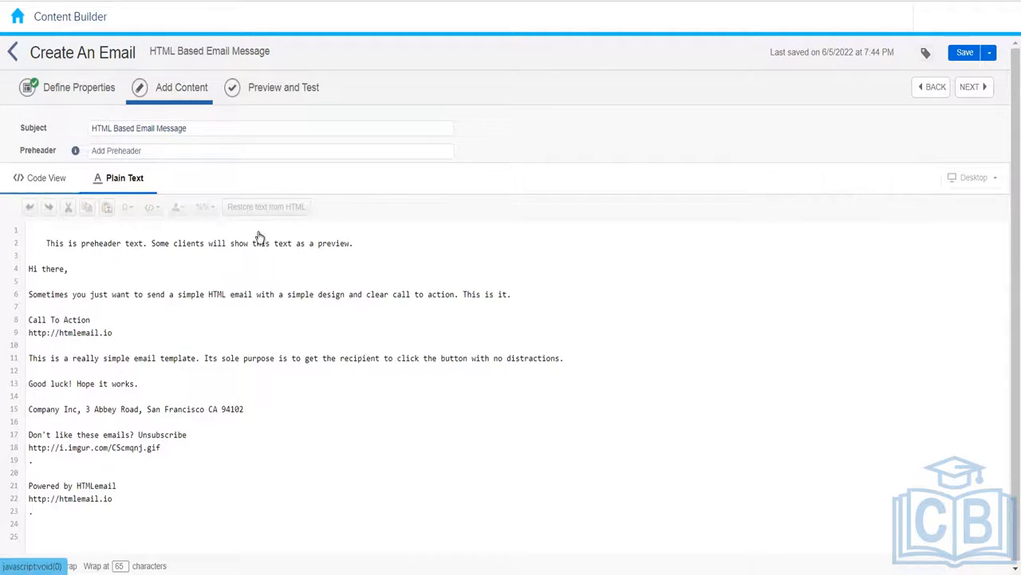
Step: Leave the HTML email and start a new email message with the Text Only creation option
{"action": "left_click", "coordinate": [14, 58]}
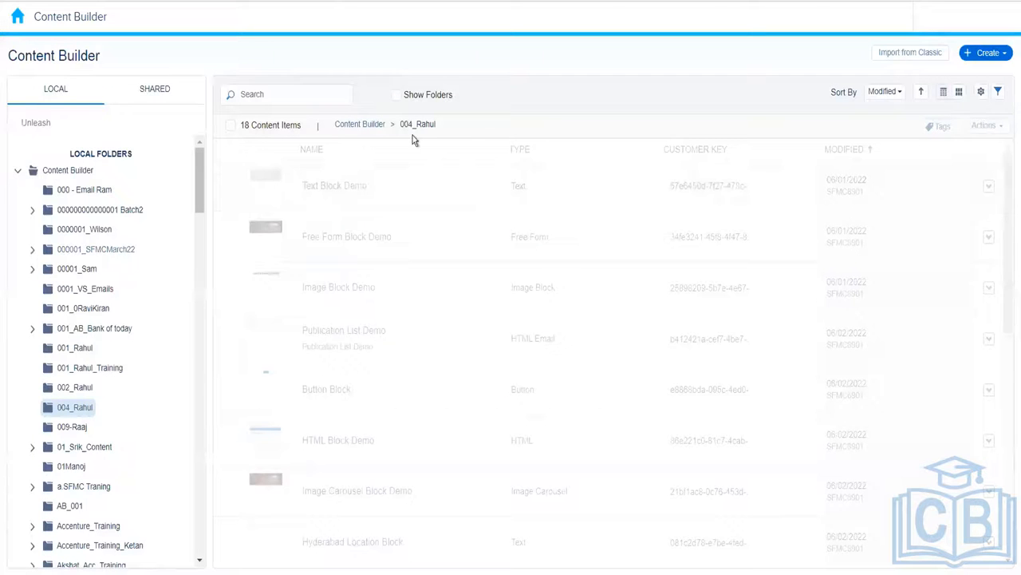
{"action": "left_click", "coordinate": [986, 53]}
{"action": "mouse_move", "coordinate": [948, 105]}
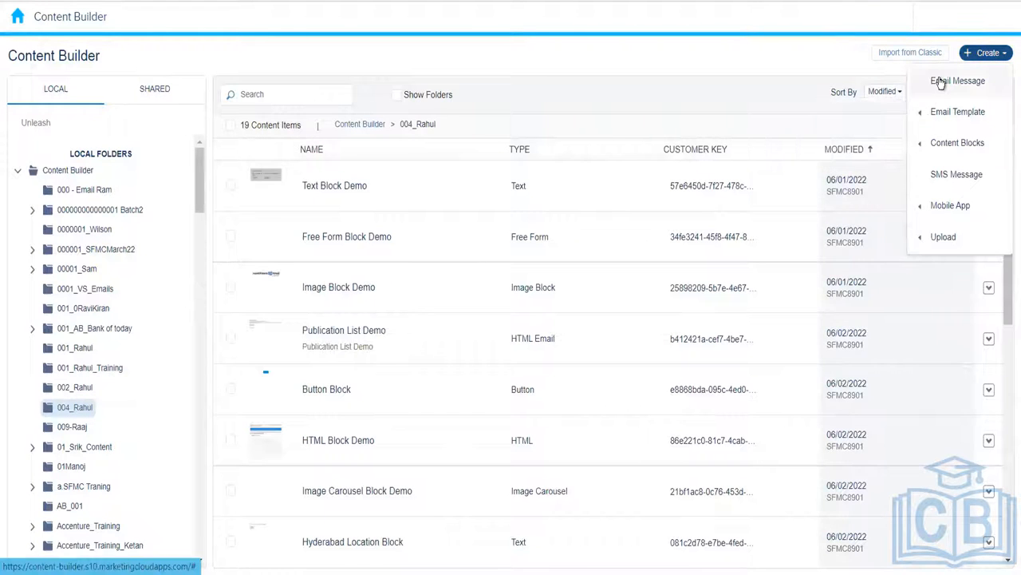
{"action": "left_click", "coordinate": [942, 83]}
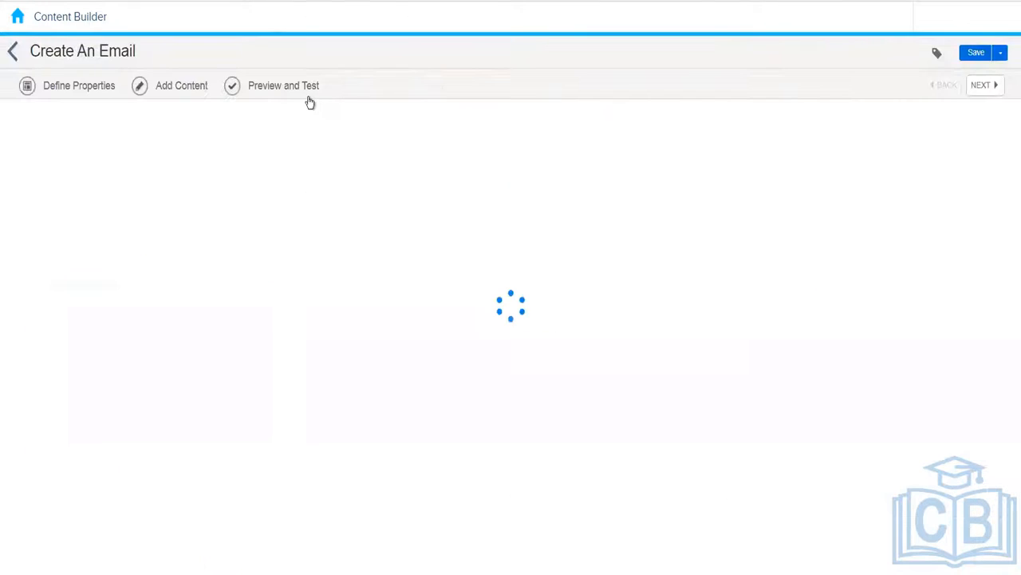
{"action": "left_click", "coordinate": [146, 125]}
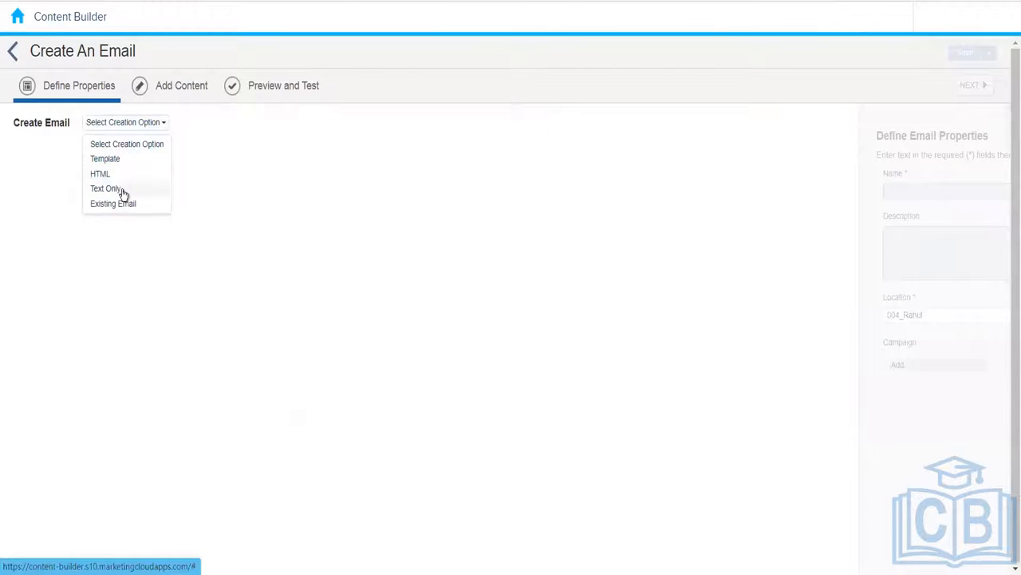
{"action": "left_click", "coordinate": [122, 189]}
Step: Name the new email Text Based Email Message and continue to its content
{"action": "left_click", "coordinate": [205, 190]}
{"action": "type", "text": "Text B"}
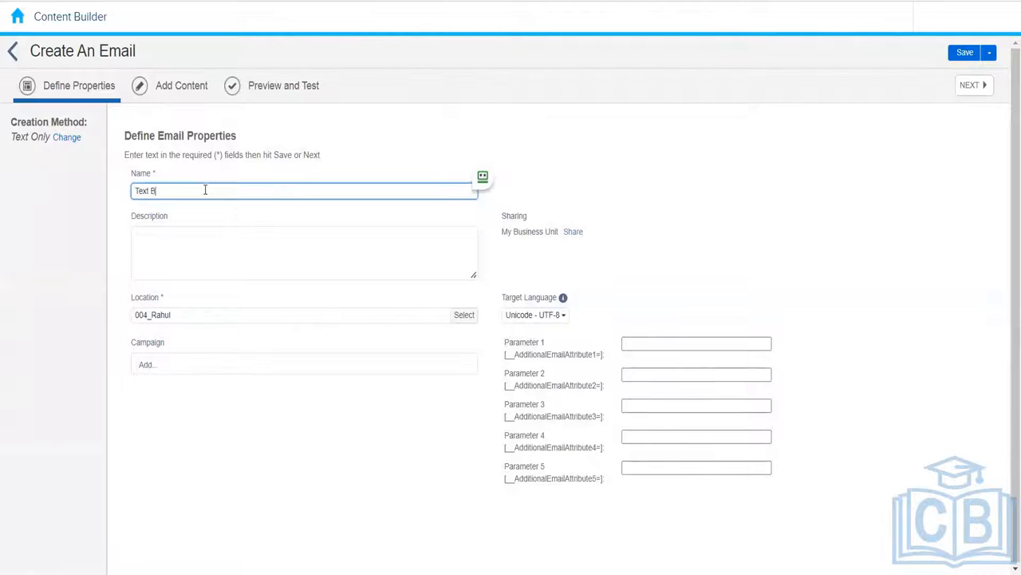
{"action": "type", "text": "ased Email Message"}
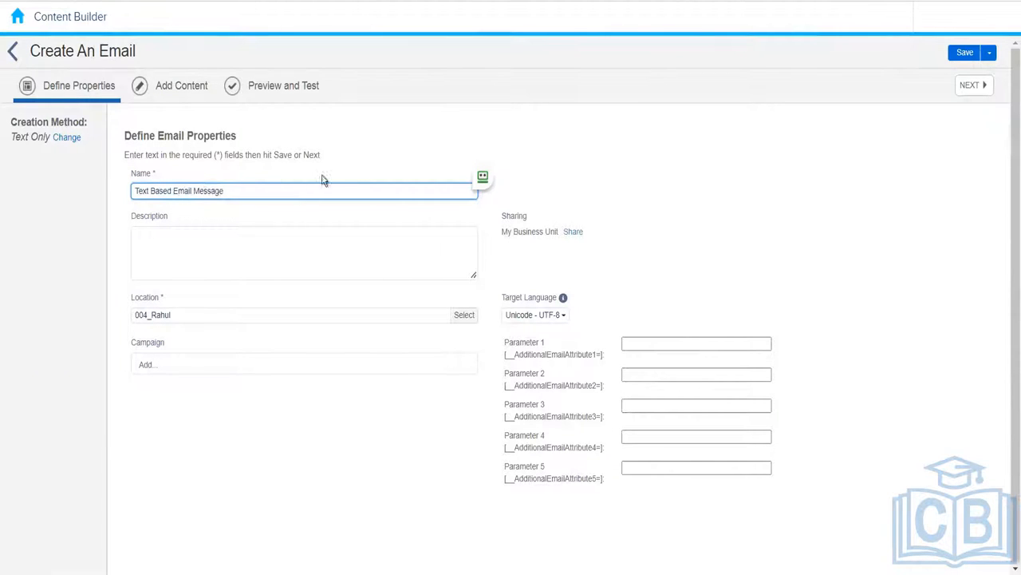
{"action": "left_click", "coordinate": [164, 93]}
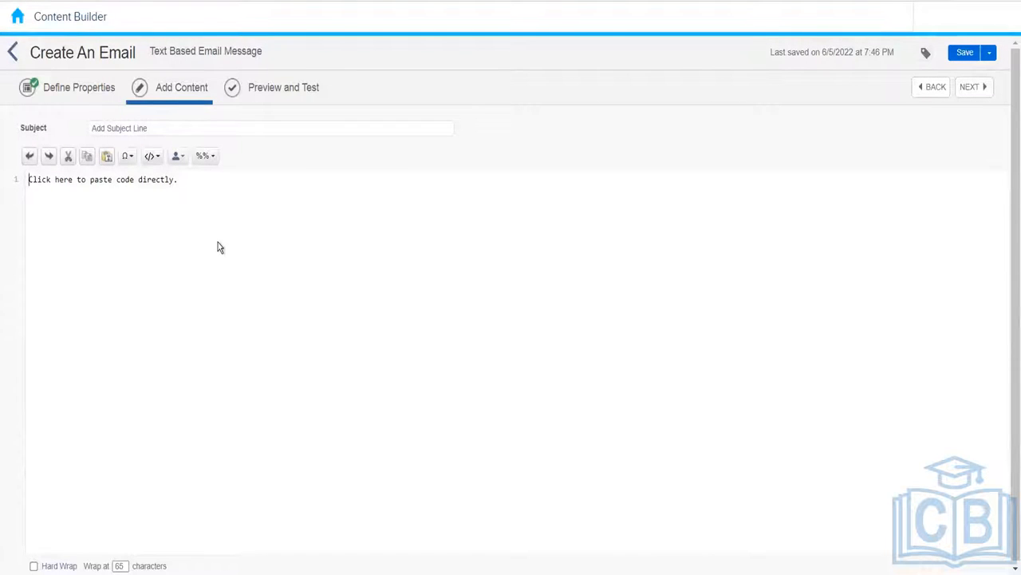
Step: Write "This is text based email message." as the email's body text
{"action": "type", "text": "This"}
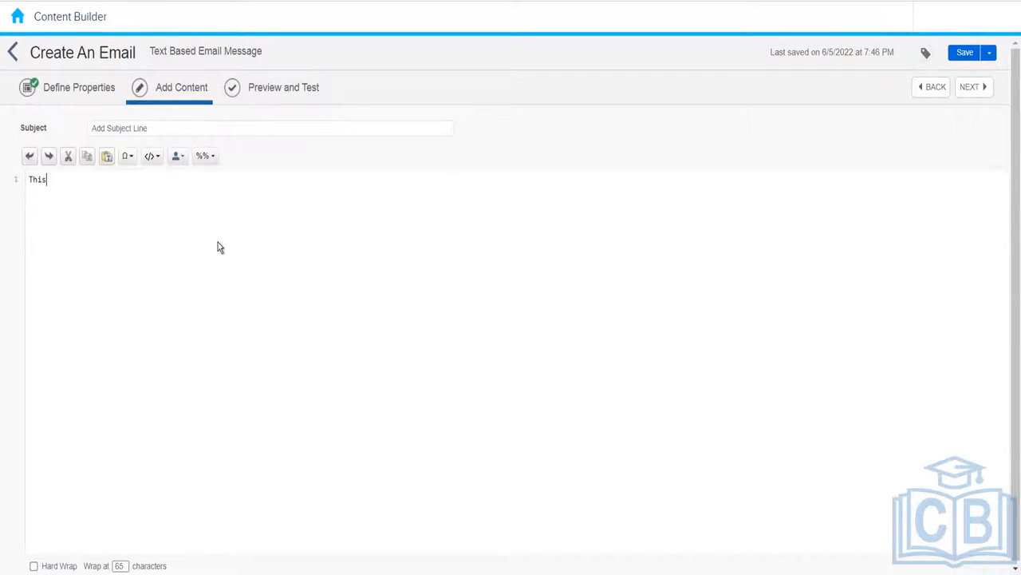
{"action": "type", "text": " is text "}
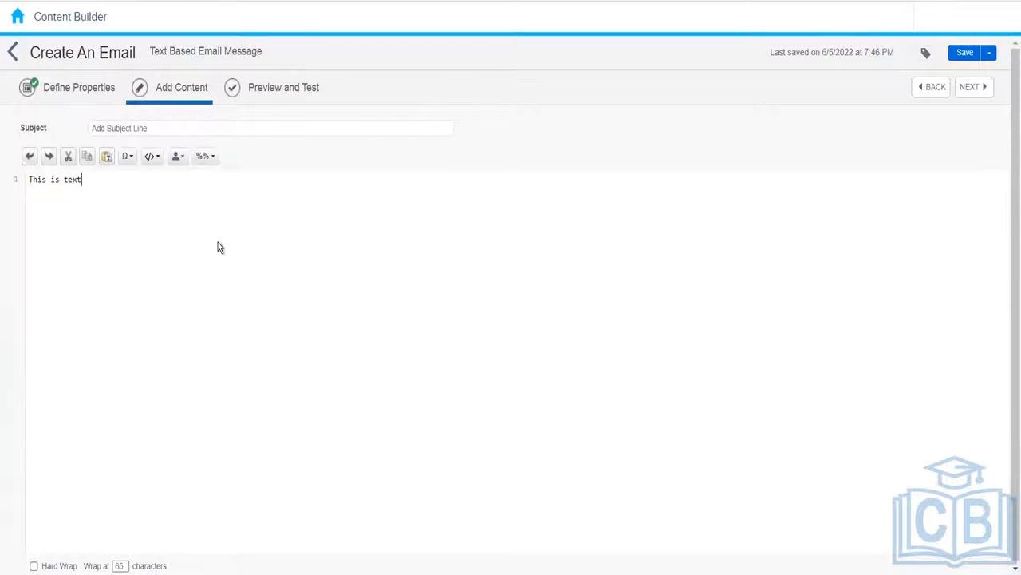
{"action": "type", "text": "based email message"}
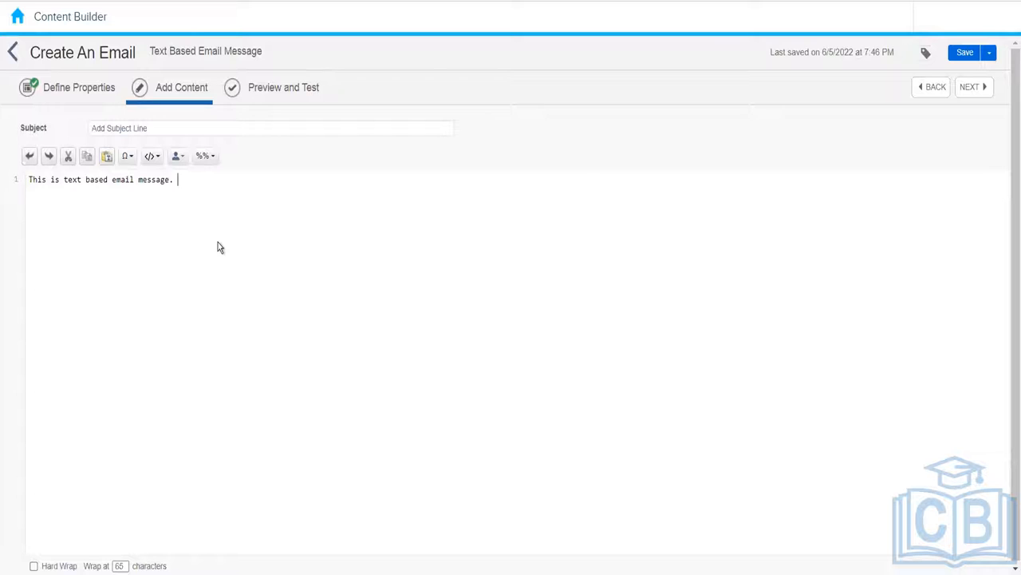
Step: Examine the profile attributes and code snippets available for the text email
{"action": "left_click", "coordinate": [174, 162]}
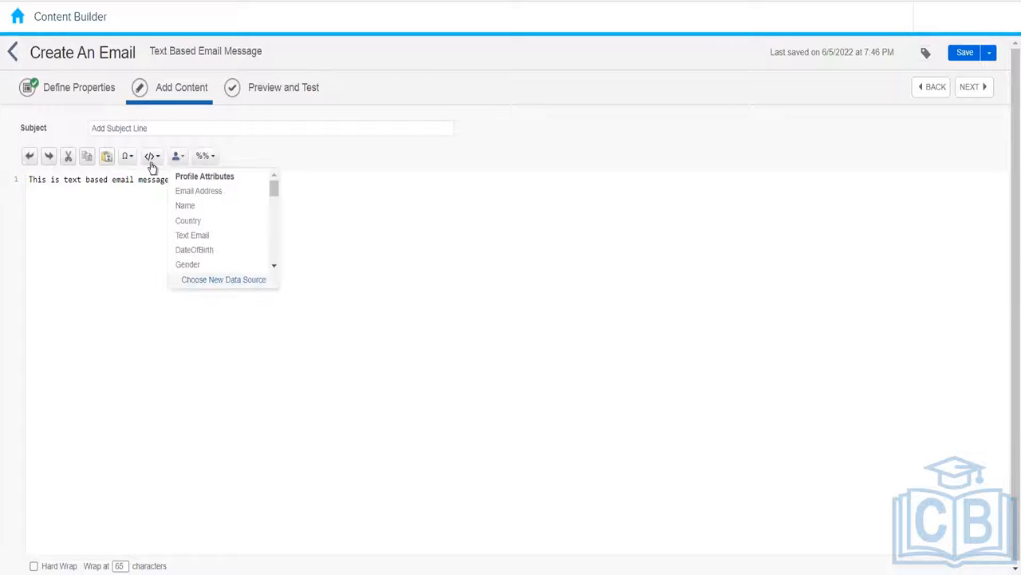
{"action": "left_click", "coordinate": [149, 164]}
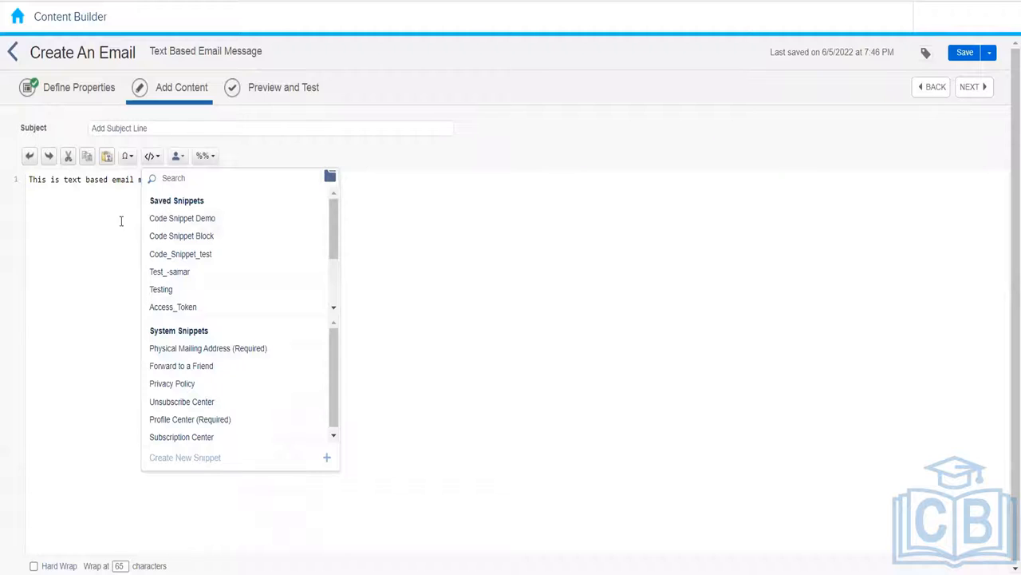
Step: Try inserting the saved snippet Code_Snippet_test below the body text, and delete the inserted line
{"action": "left_click", "coordinate": [87, 230]}
{"action": "key", "text": "Return"}
{"action": "key", "text": "Return"}
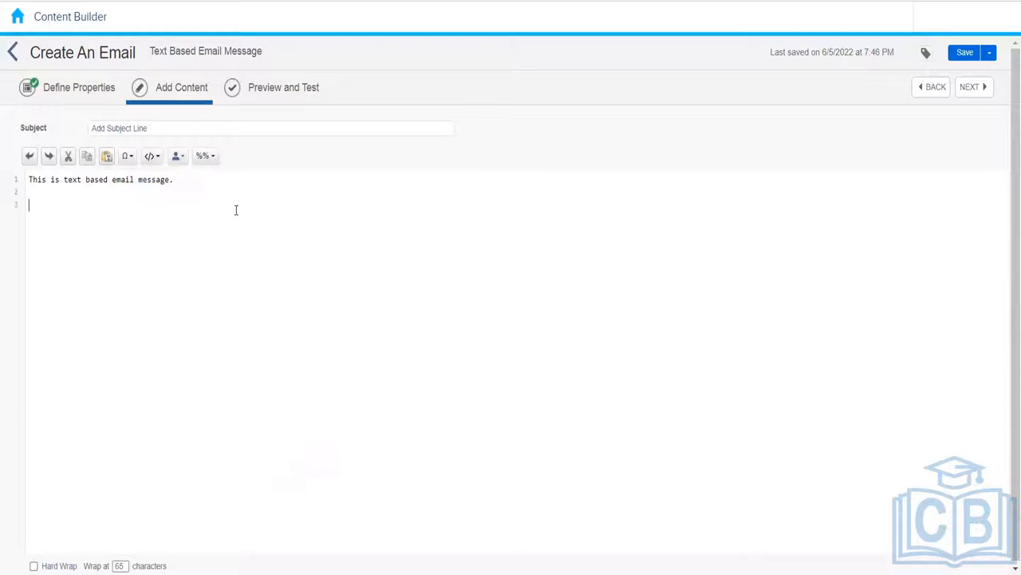
{"action": "left_click", "coordinate": [153, 156]}
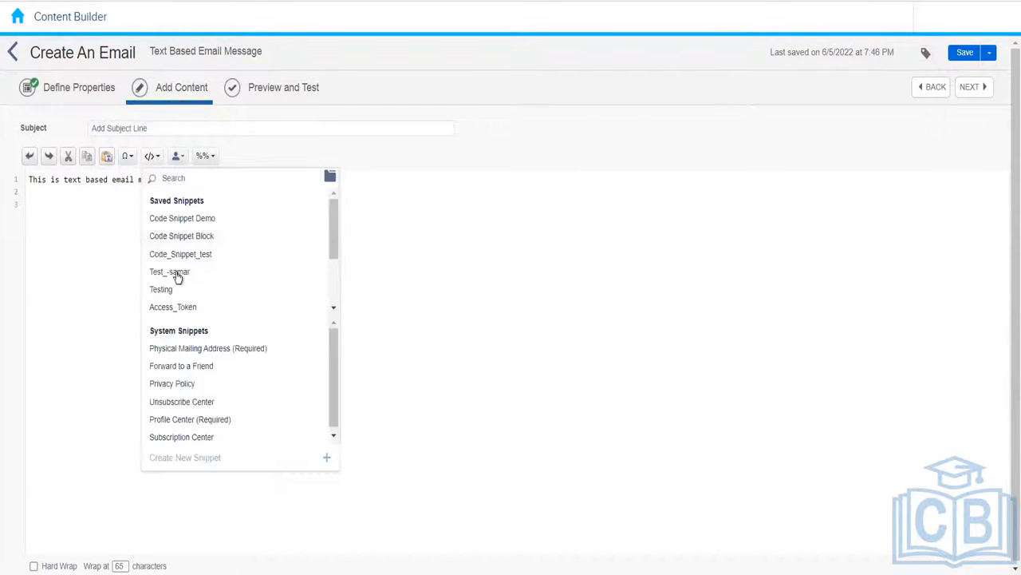
{"action": "left_click_drag", "start_coordinate": [331, 223], "coordinate": [331, 274]}
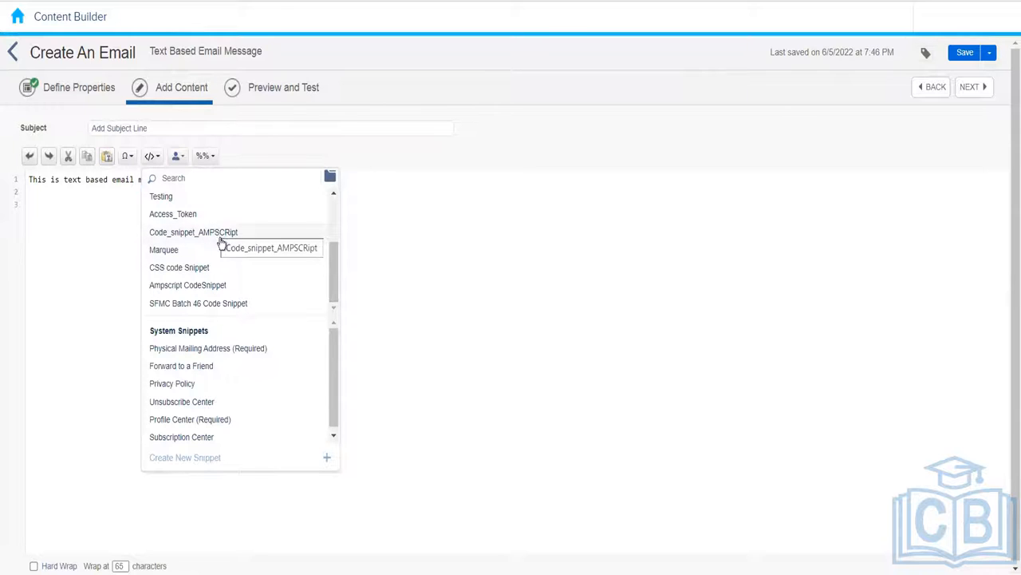
{"action": "left_click_drag", "start_coordinate": [333, 264], "coordinate": [336, 221]}
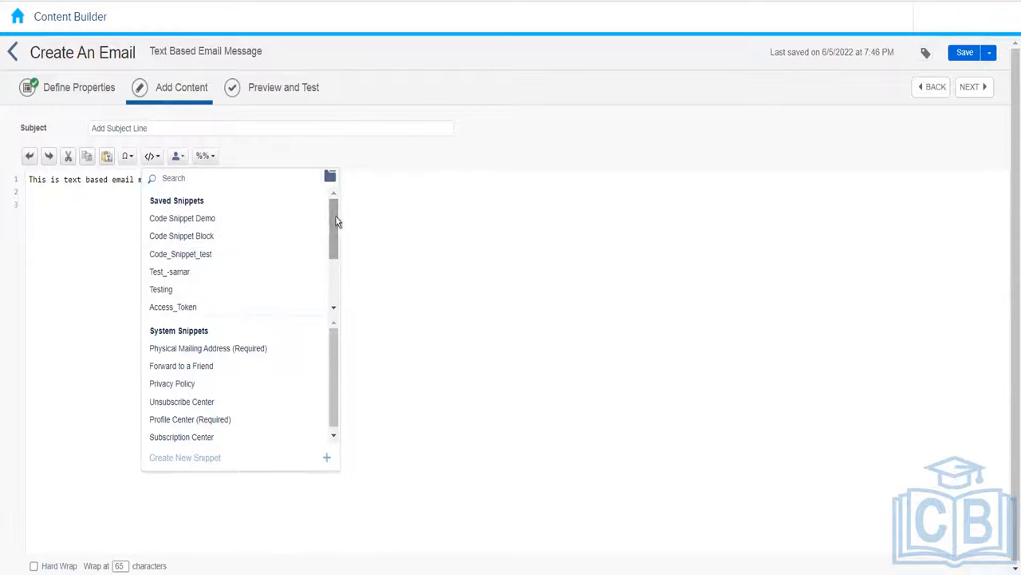
{"action": "left_click", "coordinate": [212, 254]}
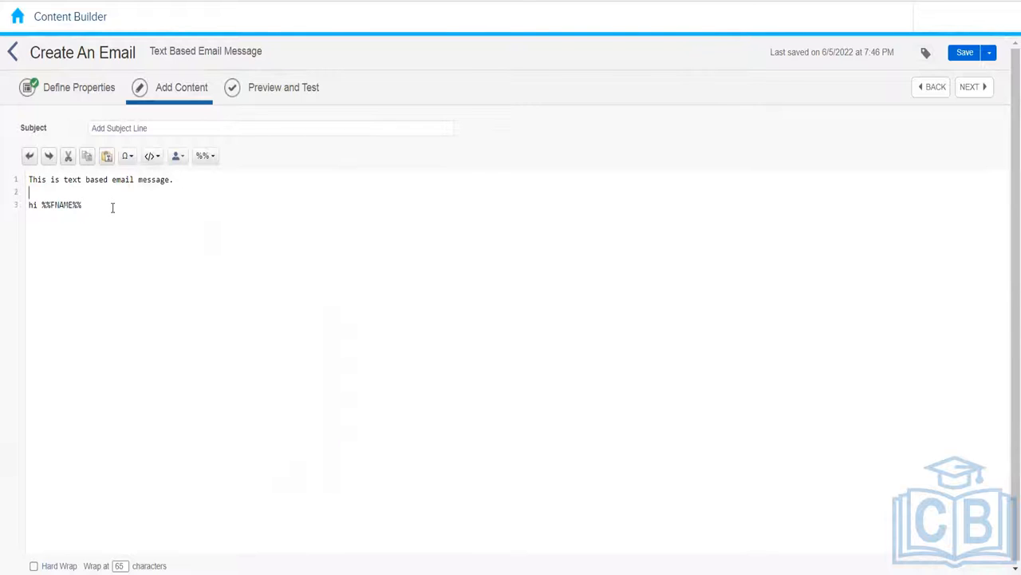
{"action": "left_click_drag", "start_coordinate": [113, 208], "coordinate": [8, 202]}
{"action": "key", "text": "BackSpace"}
Step: Copy the email's name into the subject line as Text Based Email Message and save the email
{"action": "left_click_drag", "start_coordinate": [276, 53], "coordinate": [150, 54]}
{"action": "key", "text": "ctrl+c"}
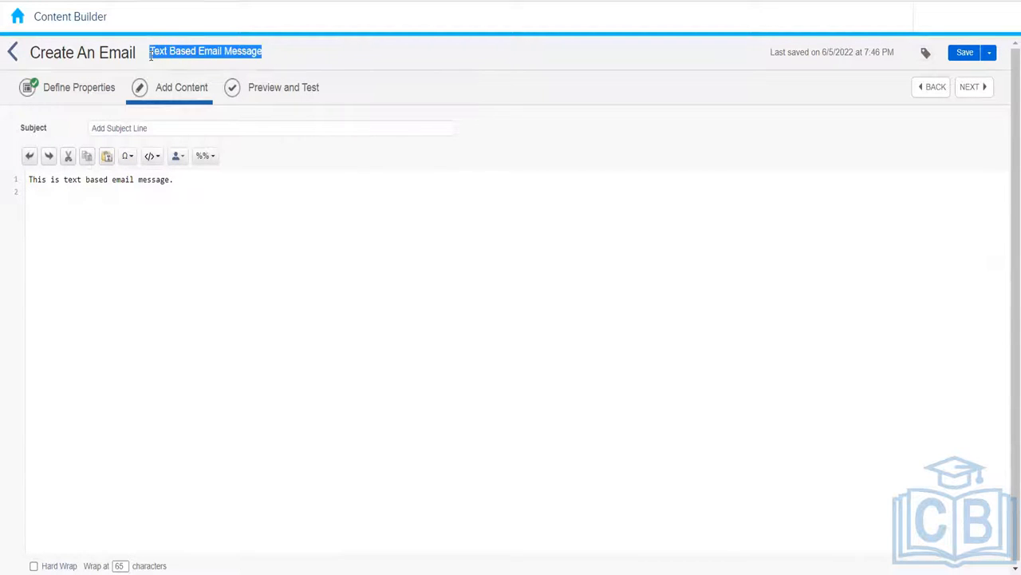
{"action": "left_click", "coordinate": [191, 130]}
{"action": "key", "text": "ctrl+v"}
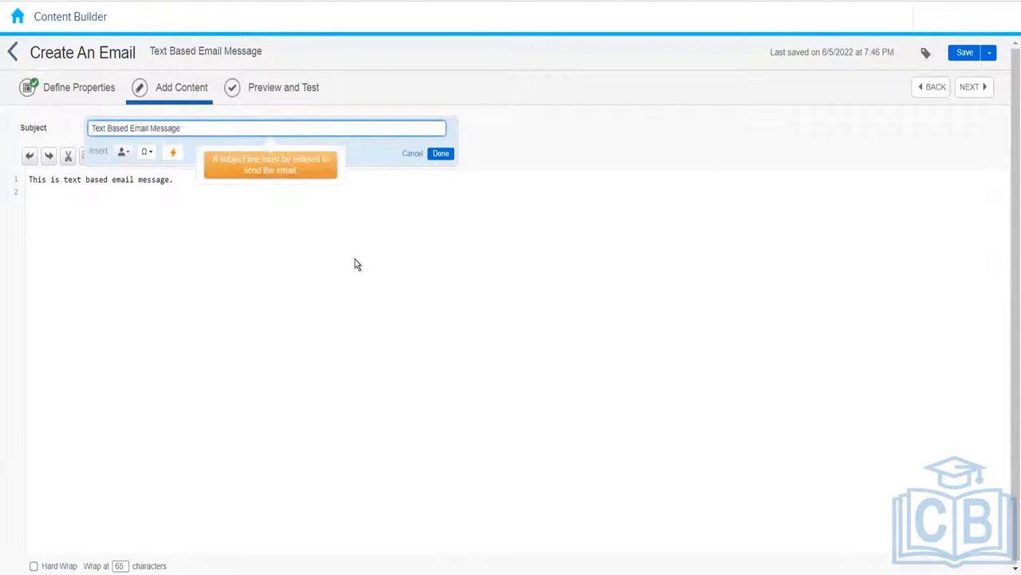
{"action": "left_click", "coordinate": [441, 153]}
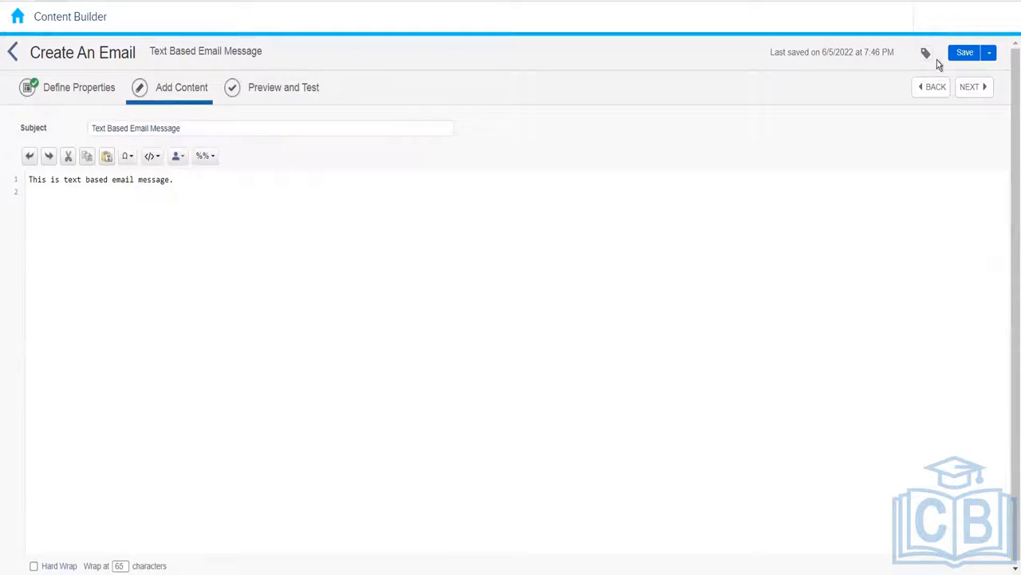
{"action": "left_click", "coordinate": [964, 55]}
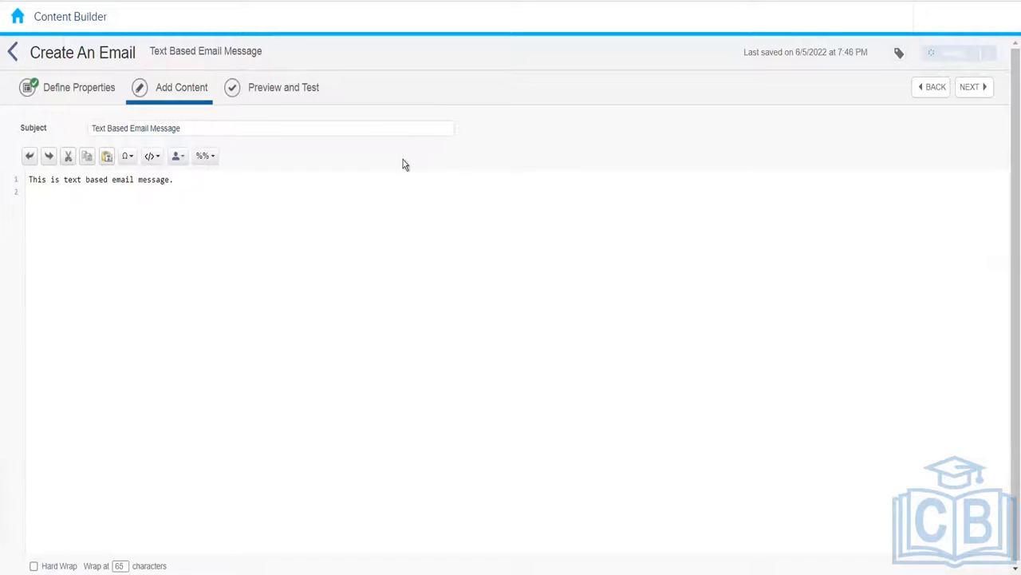
Step: Leave the text email and start a new email message with the Template creation option
{"action": "mouse_move", "coordinate": [13, 53]}
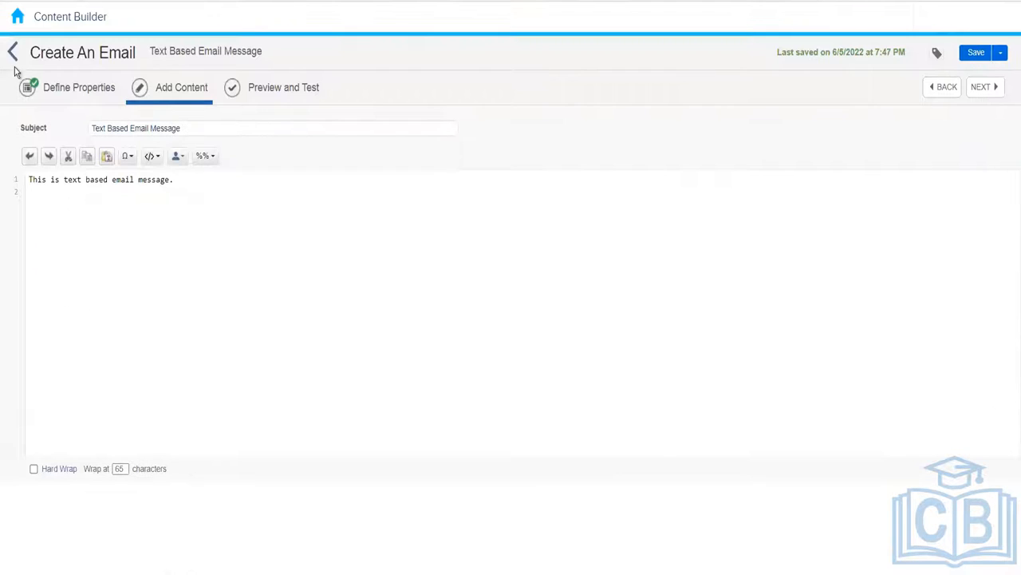
{"action": "left_click", "coordinate": [13, 53]}
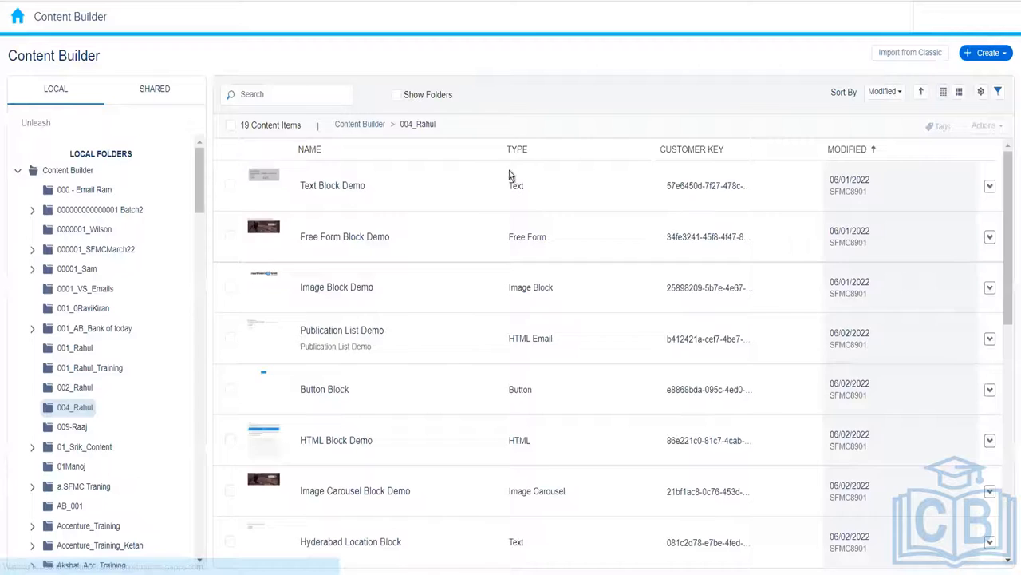
{"action": "left_click", "coordinate": [990, 54]}
{"action": "mouse_move", "coordinate": [957, 108]}
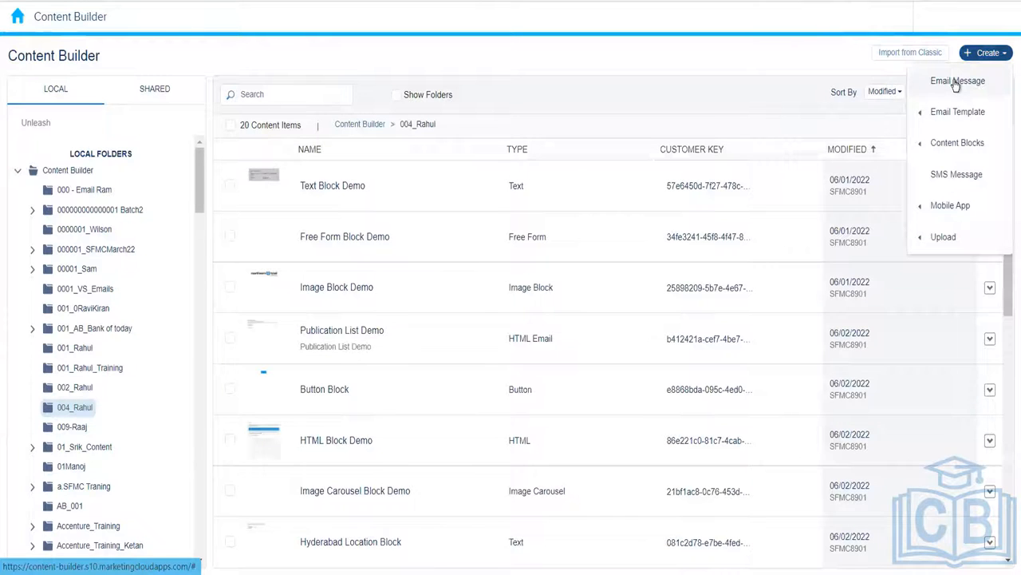
{"action": "left_click", "coordinate": [957, 83]}
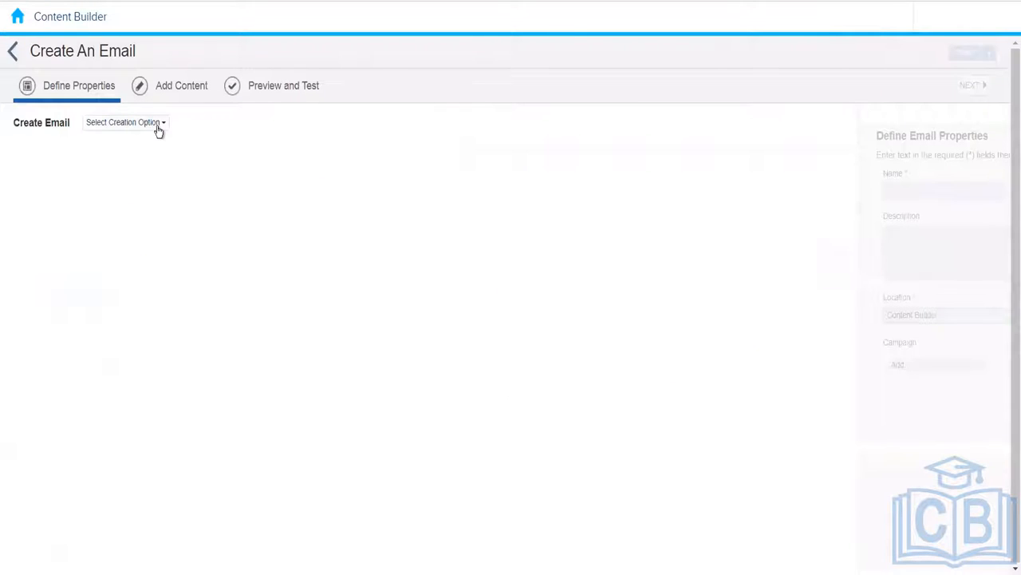
{"action": "left_click", "coordinate": [158, 127]}
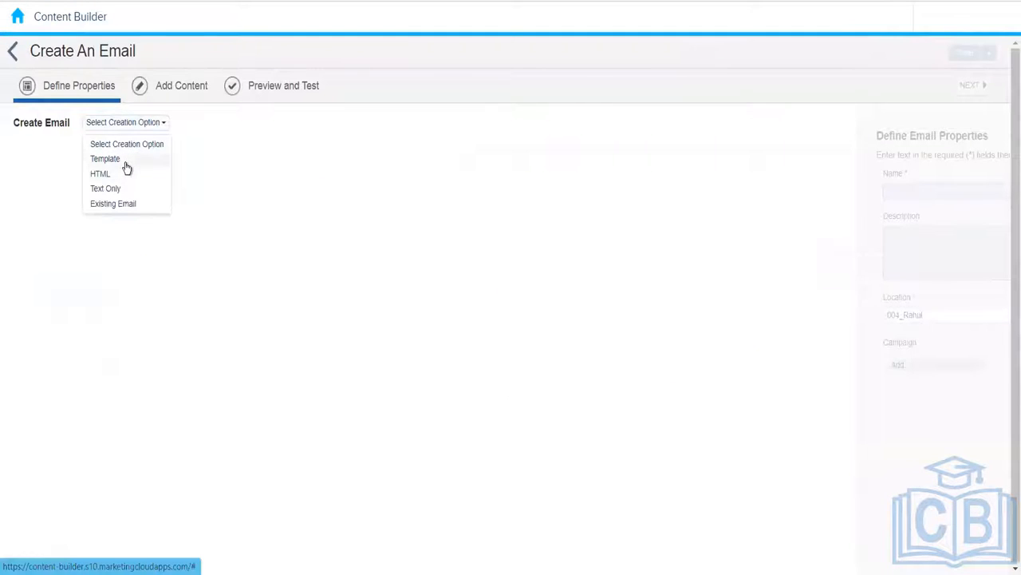
{"action": "left_click", "coordinate": [125, 162]}
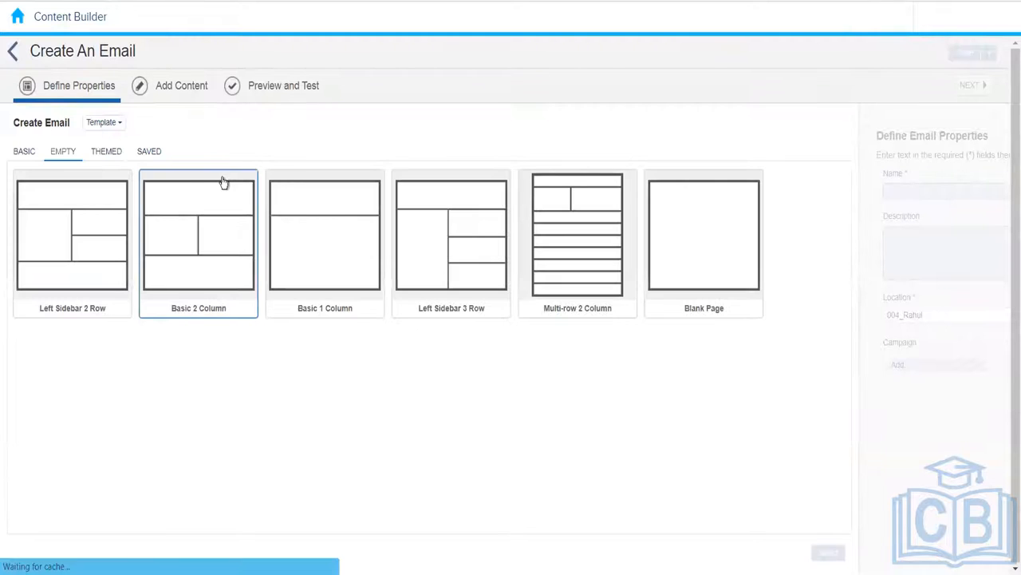
Step: Choose the basic 1 Column Image template for the new email
{"action": "left_click", "coordinate": [31, 154]}
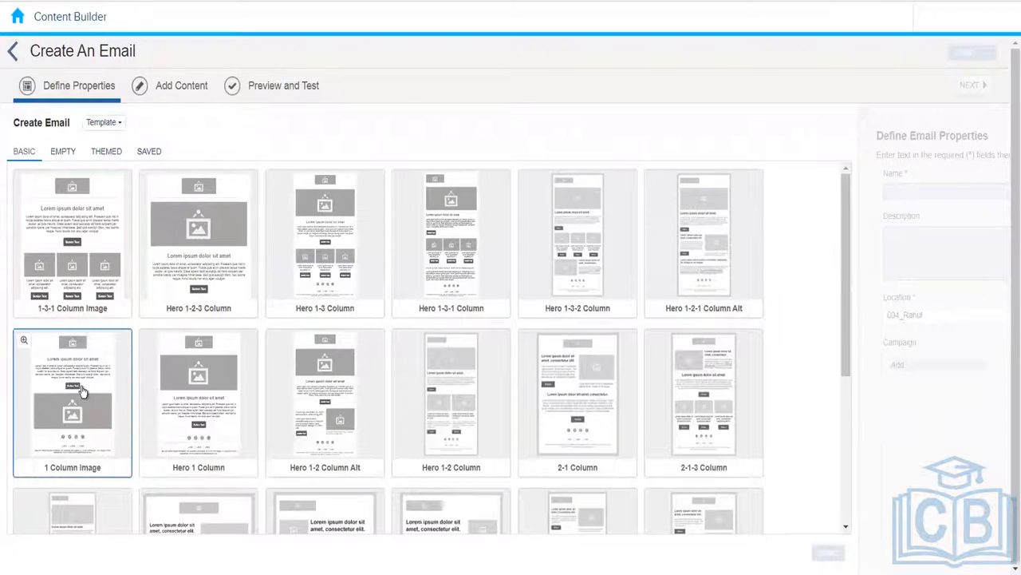
{"action": "left_click", "coordinate": [82, 389]}
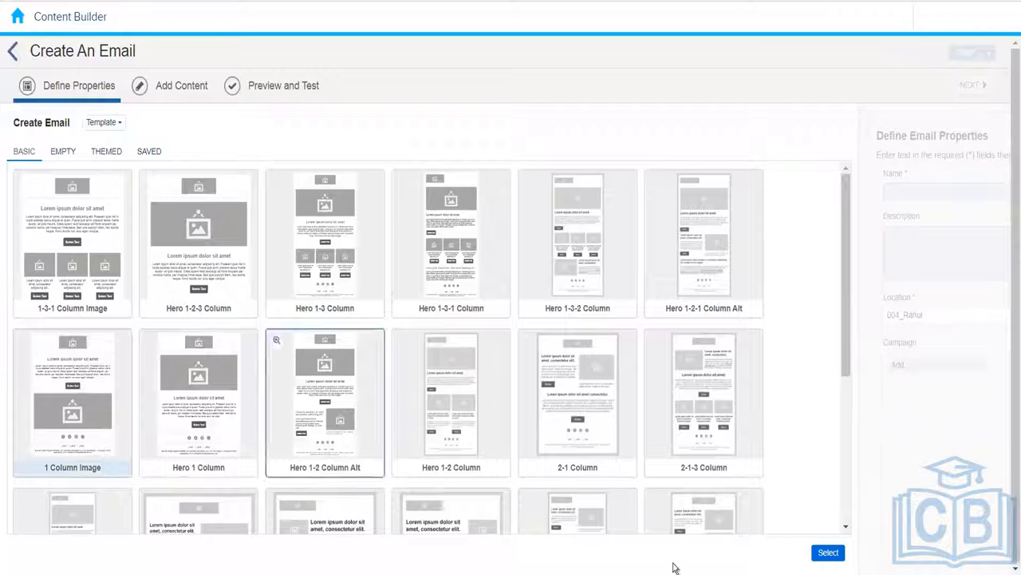
{"action": "left_click", "coordinate": [828, 555]}
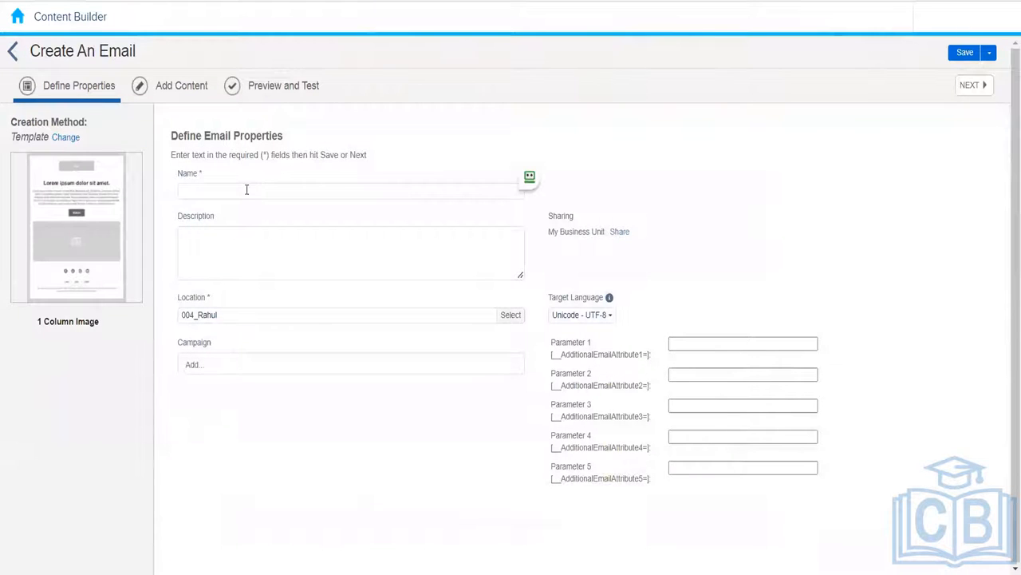
Step: Name the new email Basic Template Based Email message and continue to its content
{"action": "left_click", "coordinate": [246, 189]}
{"action": "type", "text": "Tem"}
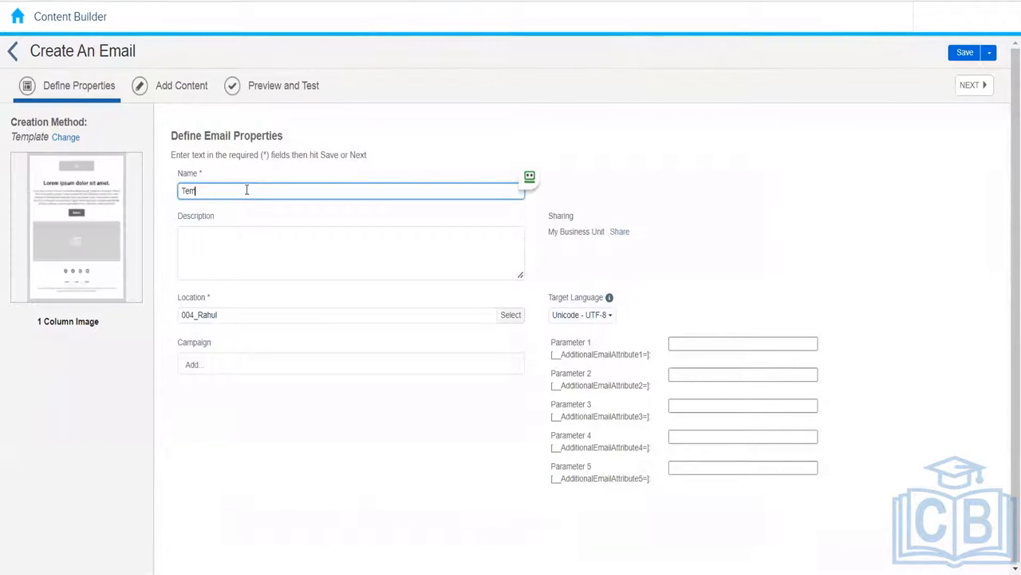
{"action": "type", "text": "plate Base"}
{"action": "type", "text": "d "}
{"action": "type", "text": "Email"}
{"action": "type", "text": "sag"}
{"action": "type", "text": "Bas"}
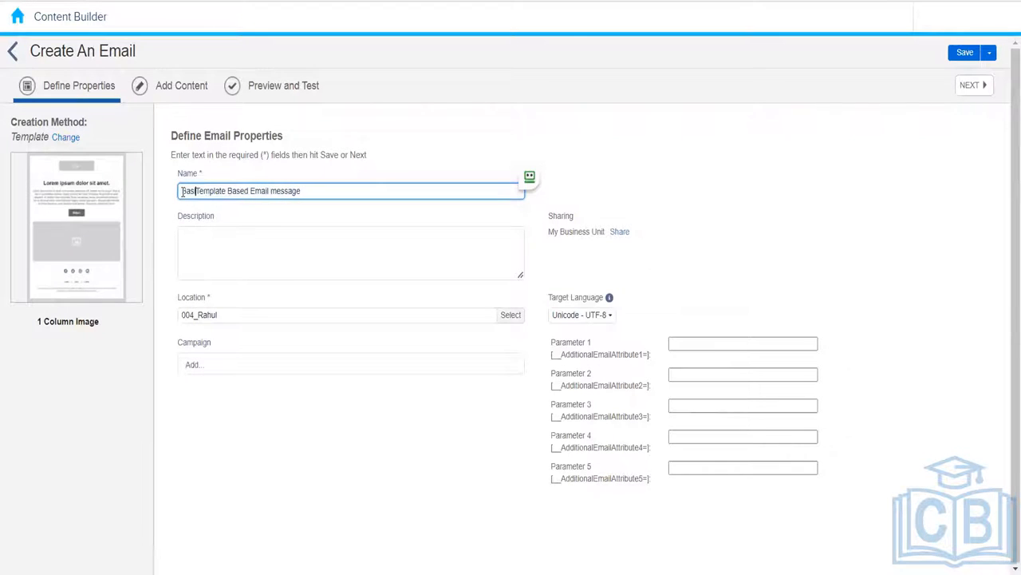
{"action": "type", "text": "ic"}
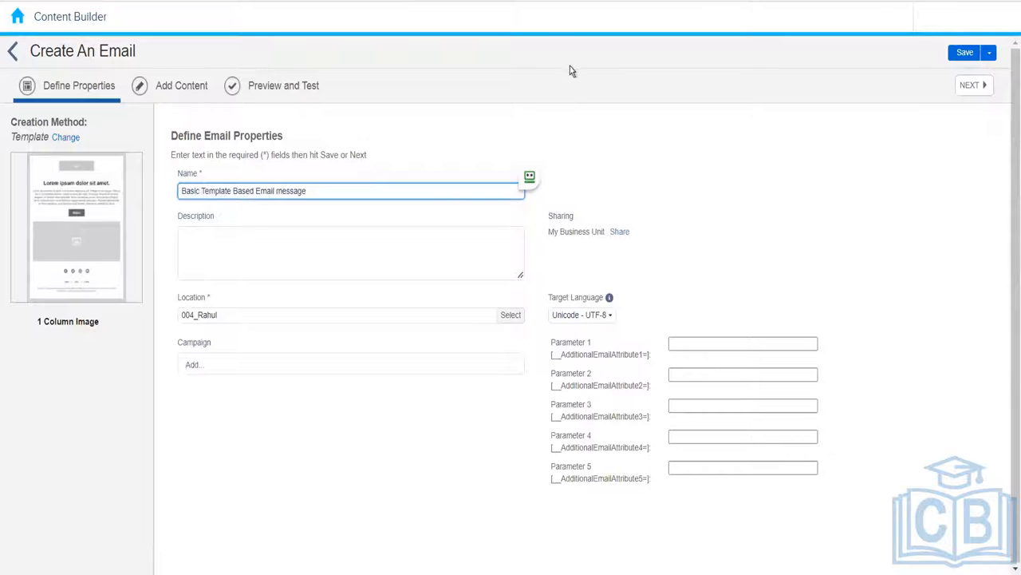
{"action": "left_click", "coordinate": [531, 115]}
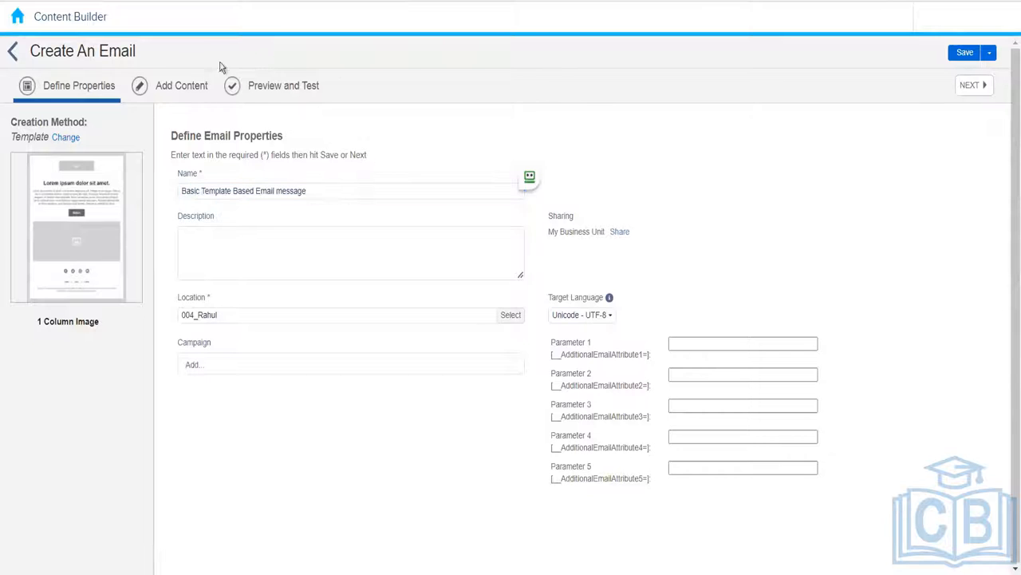
{"action": "left_click", "coordinate": [179, 88]}
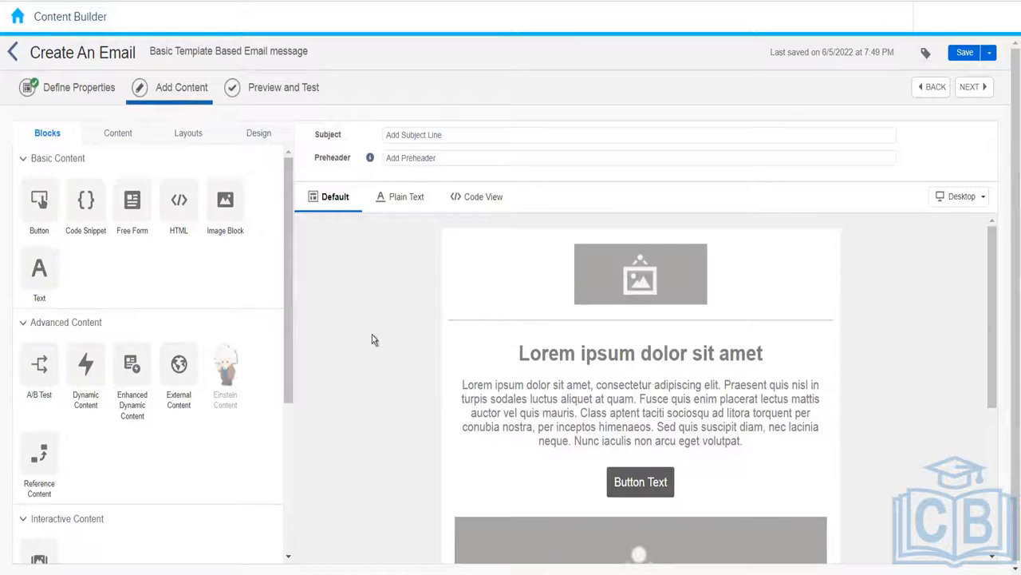
Step: Examine the template's structure from header to footer, opening the main layout's editing options and closing them unchanged
{"action": "left_click_drag", "start_coordinate": [994, 288], "coordinate": [1002, 221]}
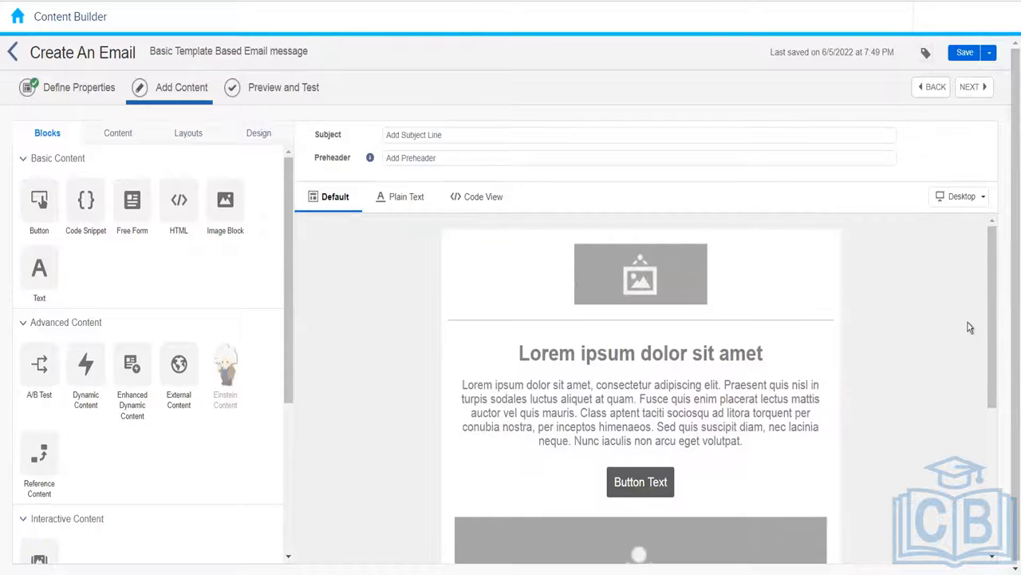
{"action": "scroll", "coordinate": [989, 369], "scroll_direction": "down", "scroll_amount": 3}
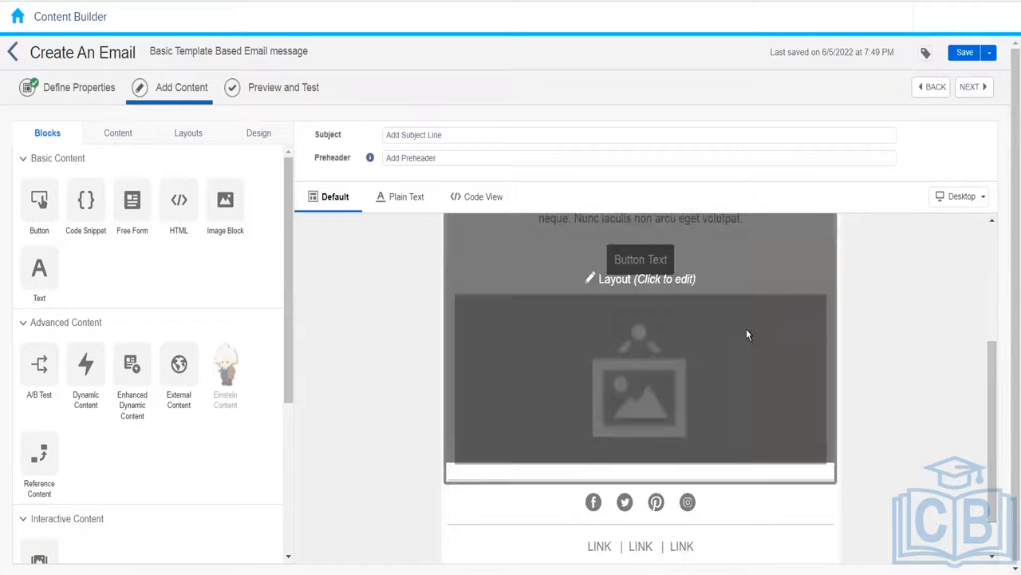
{"action": "left_click", "coordinate": [747, 334]}
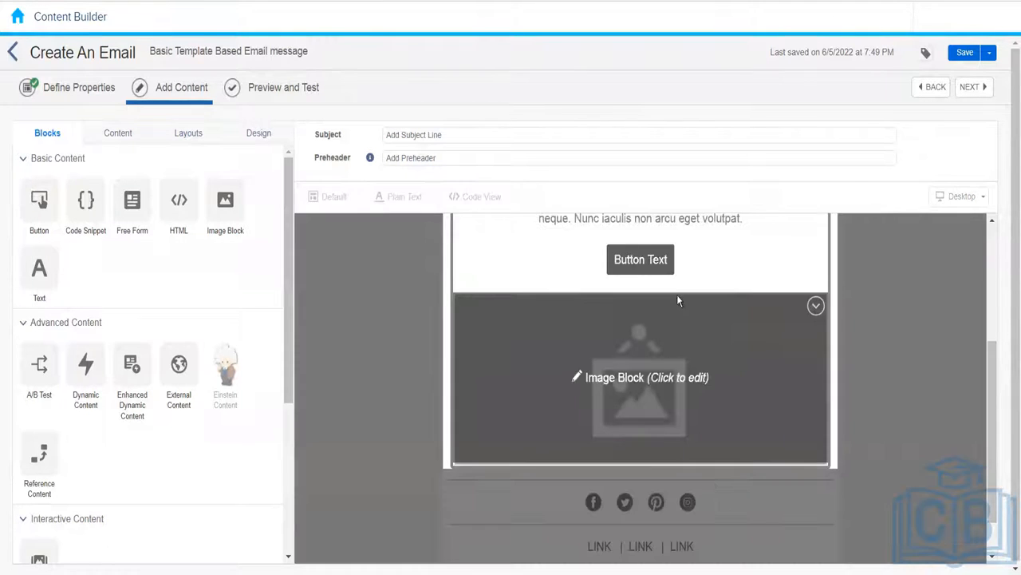
{"action": "scroll", "coordinate": [995, 375], "scroll_direction": "up", "scroll_amount": 2}
{"action": "left_click_drag", "start_coordinate": [993, 370], "coordinate": [994, 386]}
{"action": "mouse_move", "coordinate": [667, 397]}
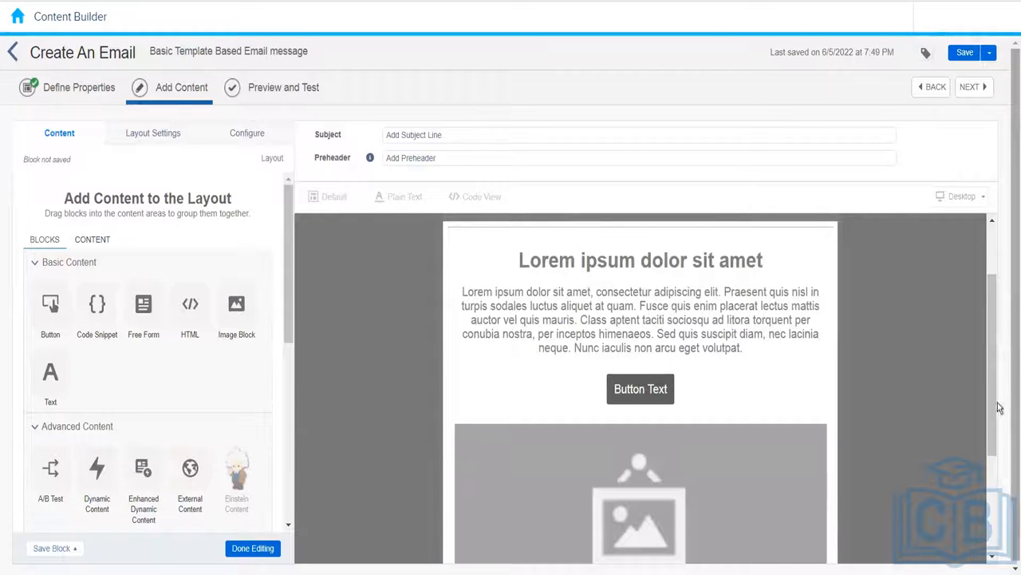
{"action": "left_click_drag", "start_coordinate": [992, 428], "coordinate": [992, 522]}
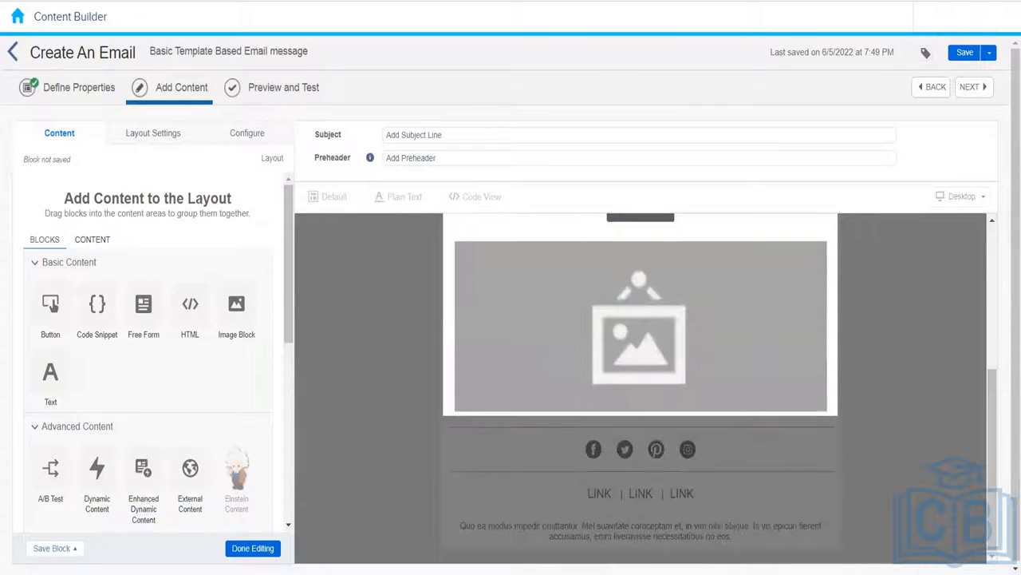
{"action": "left_click", "coordinate": [245, 553]}
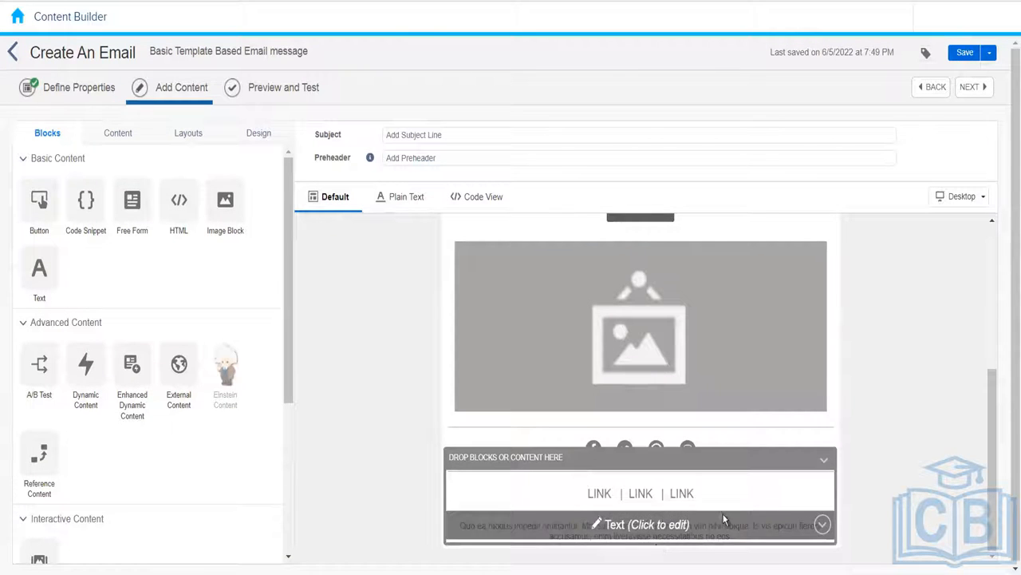
Step: Replace the placeholder in the template's header image block with the existing image NTO White.png
{"action": "left_click_drag", "start_coordinate": [990, 545], "coordinate": [986, 283]}
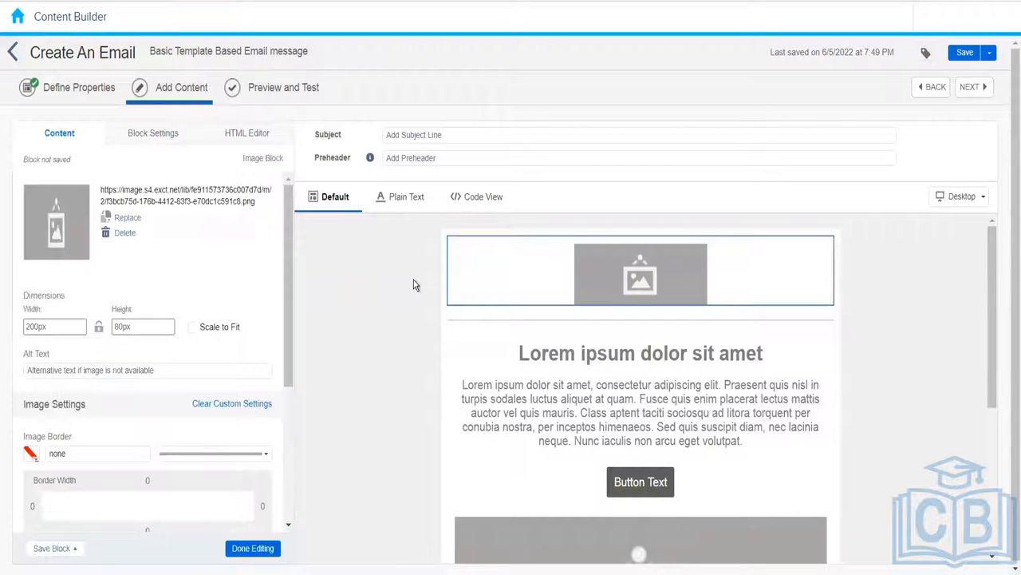
{"action": "left_click", "coordinate": [127, 220]}
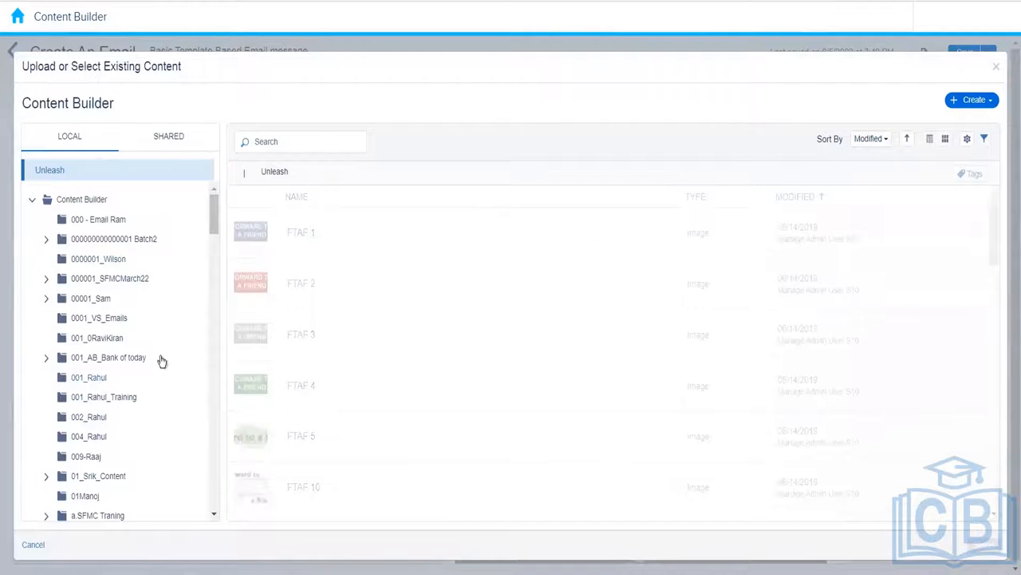
{"action": "left_click_drag", "start_coordinate": [996, 259], "coordinate": [1008, 497]}
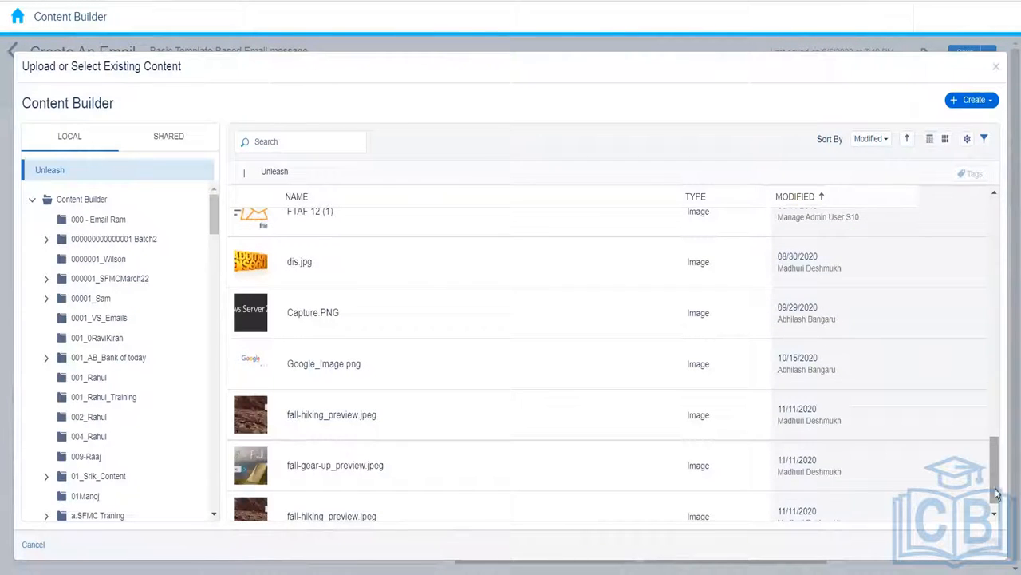
{"action": "scroll", "coordinate": [997, 494], "scroll_direction": "down", "scroll_amount": 2}
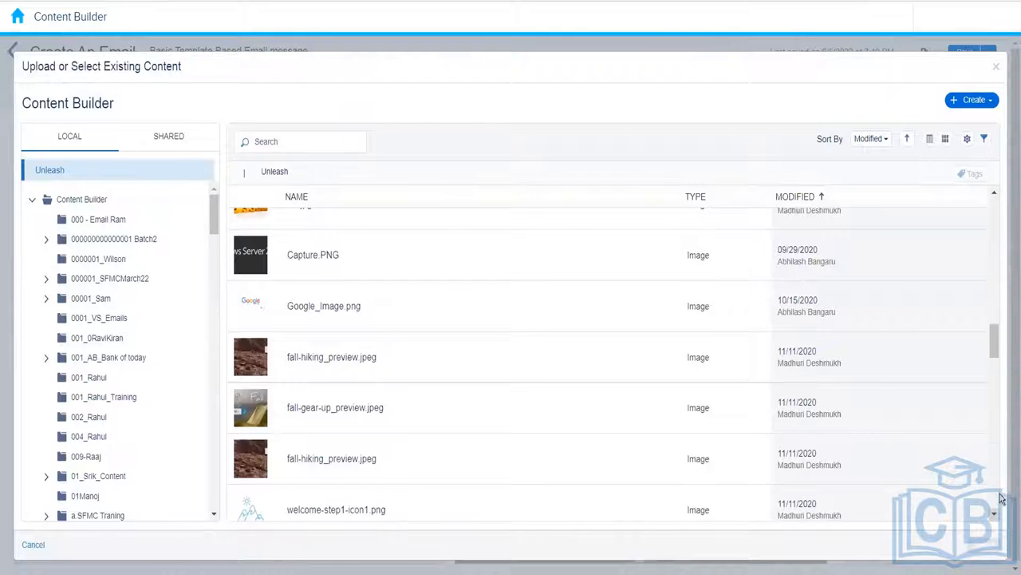
{"action": "scroll", "coordinate": [997, 372], "scroll_direction": "down", "scroll_amount": 3}
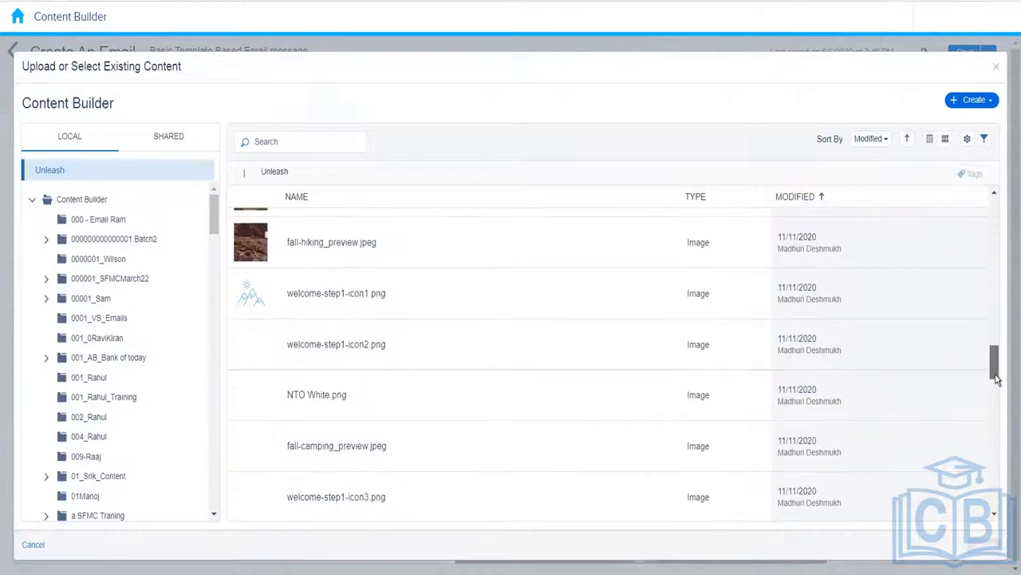
{"action": "left_click", "coordinate": [396, 391]}
{"action": "left_click", "coordinate": [985, 545]}
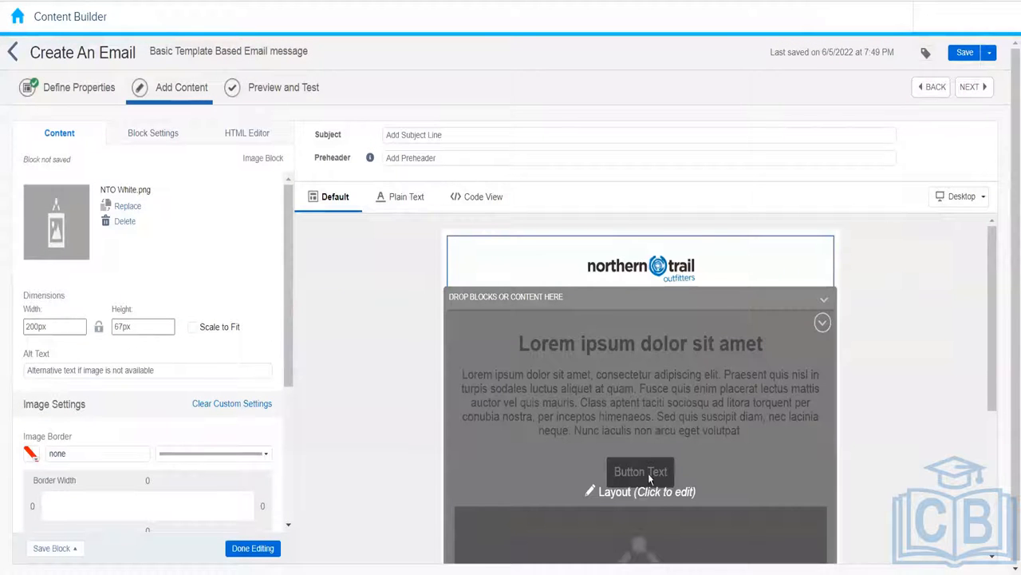
Step: Finish editing the header image block and set the email's subject line to Basic Template Based Email message
{"action": "left_click", "coordinate": [265, 548]}
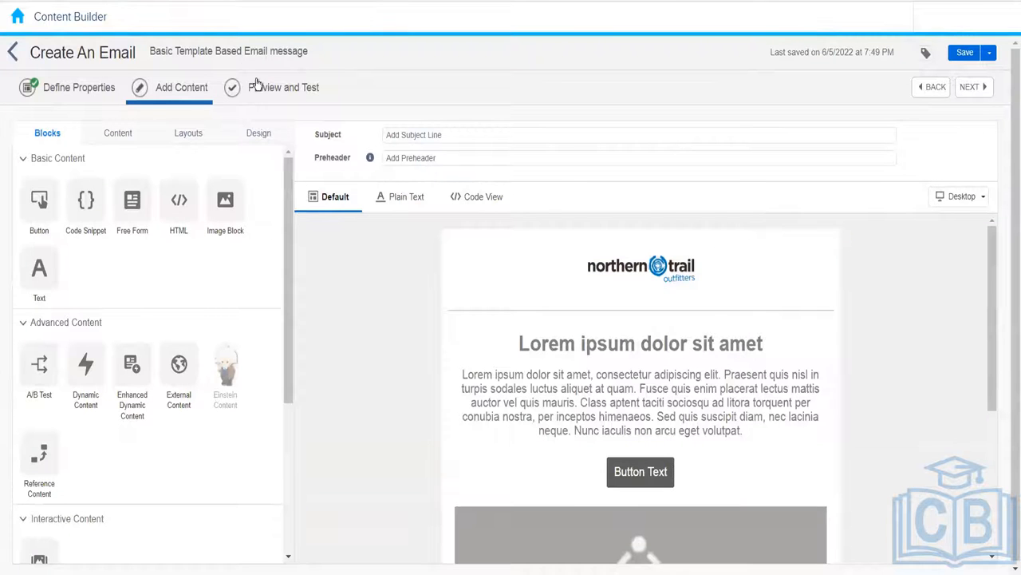
{"action": "left_click_drag", "start_coordinate": [335, 51], "coordinate": [132, 69]}
{"action": "key", "text": "ctrl+c"}
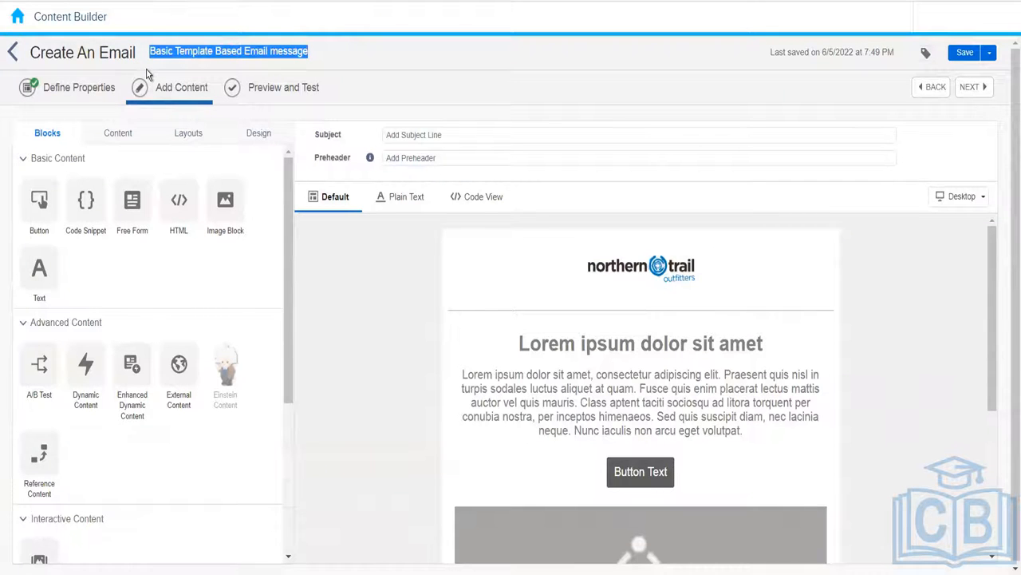
{"action": "left_click", "coordinate": [443, 135]}
{"action": "key", "text": "ctrl+v"}
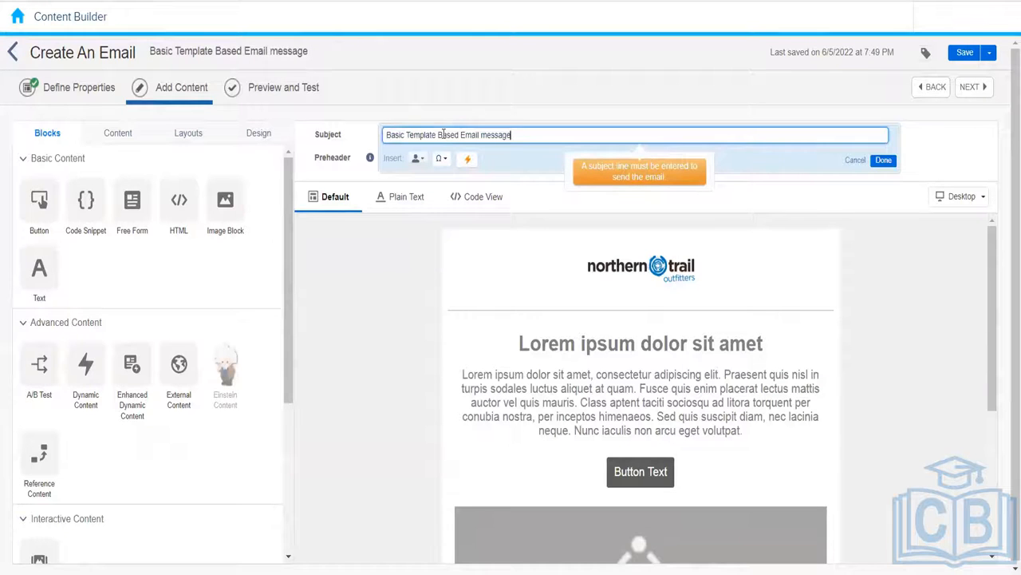
{"action": "left_click", "coordinate": [381, 324]}
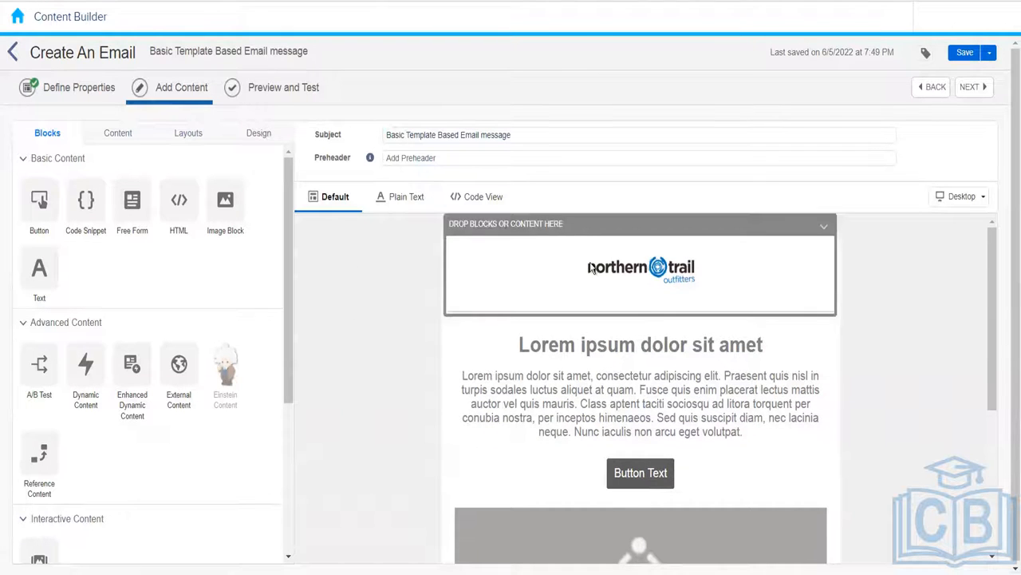
Step: Examine the email's plain text version and its full HTML source in the code view
{"action": "left_click", "coordinate": [395, 200]}
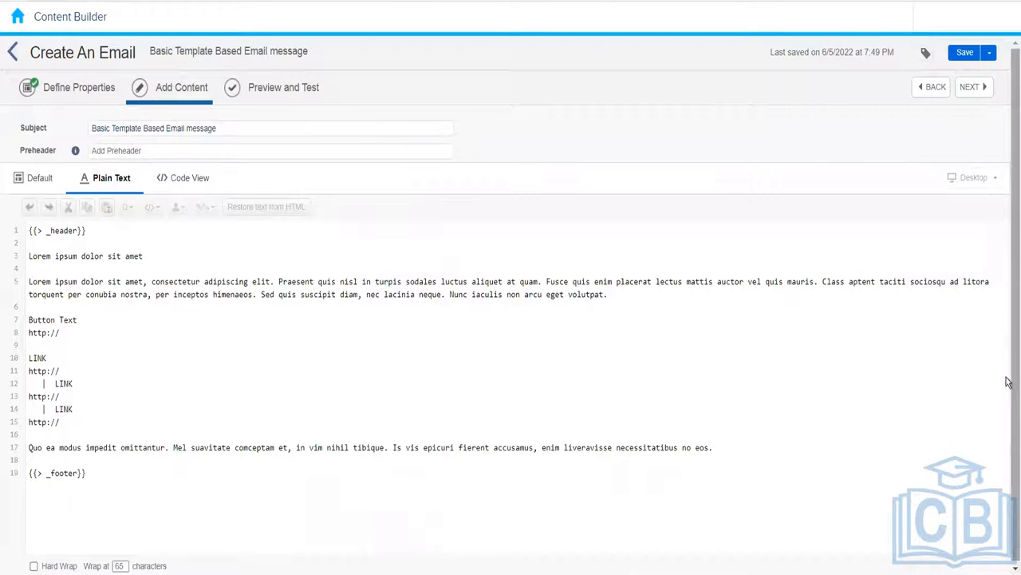
{"action": "left_click_drag", "start_coordinate": [1013, 343], "coordinate": [1014, 413]}
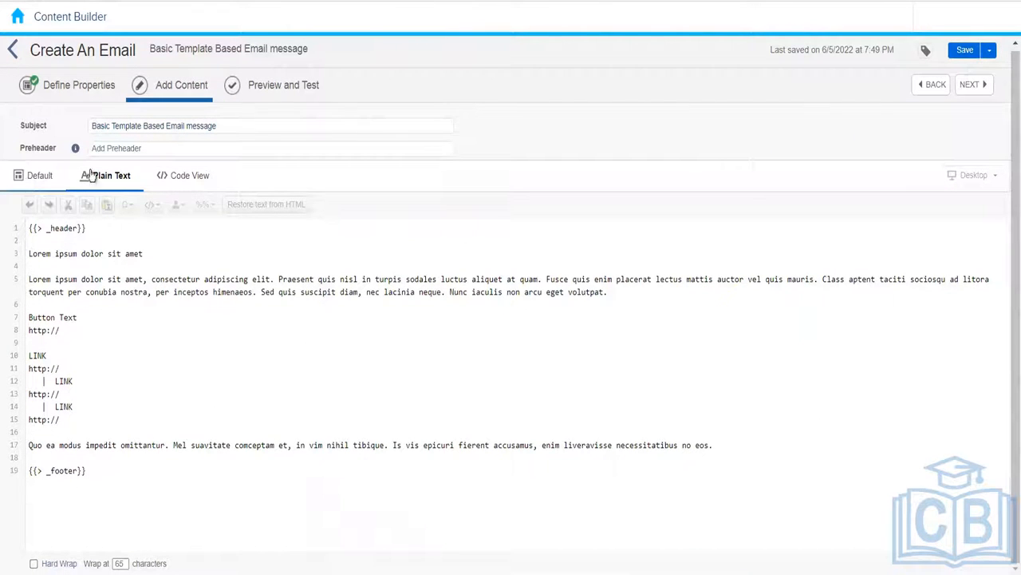
{"action": "left_click", "coordinate": [196, 183]}
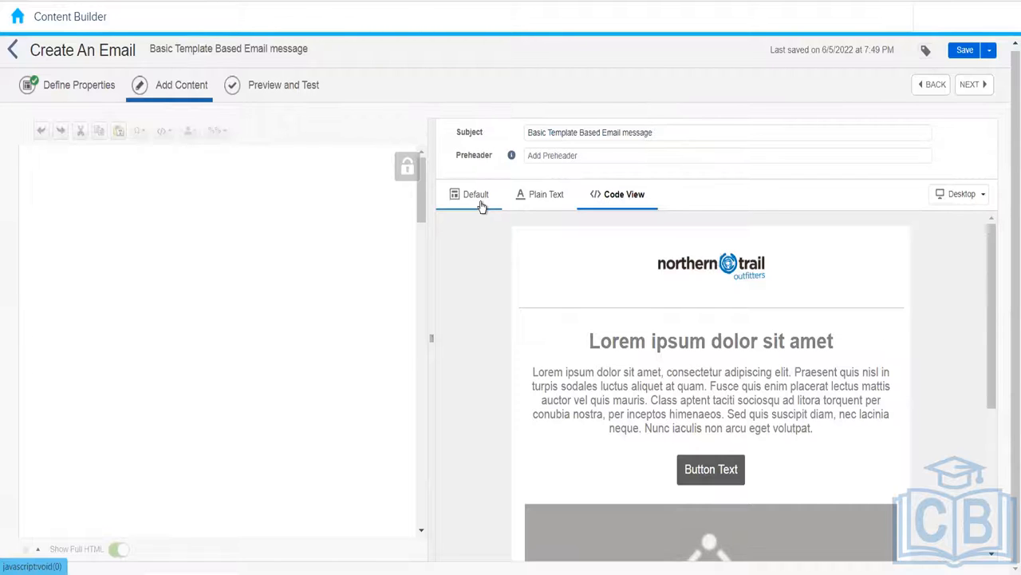
{"action": "left_click", "coordinate": [481, 204]}
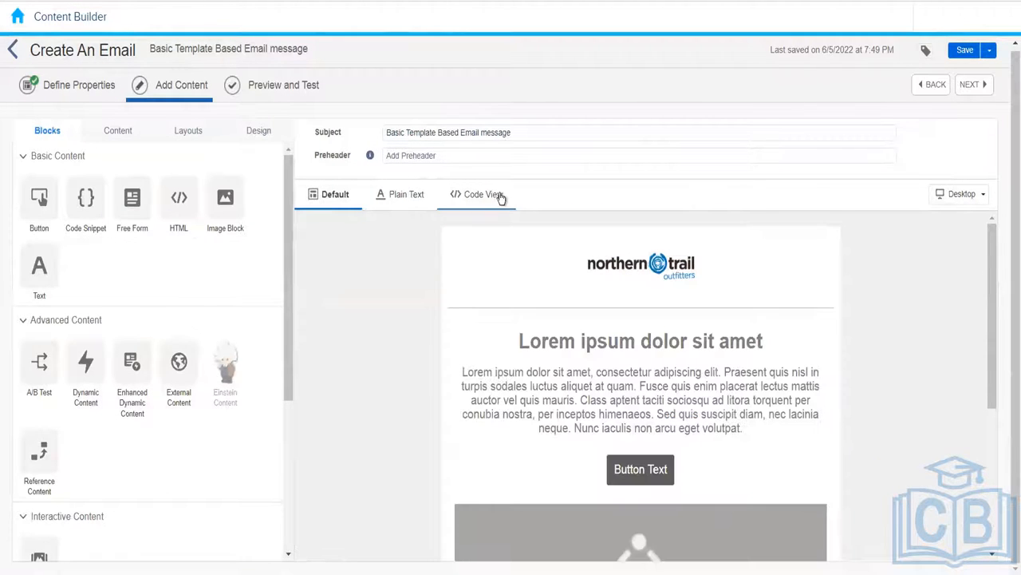
{"action": "left_click", "coordinate": [496, 196]}
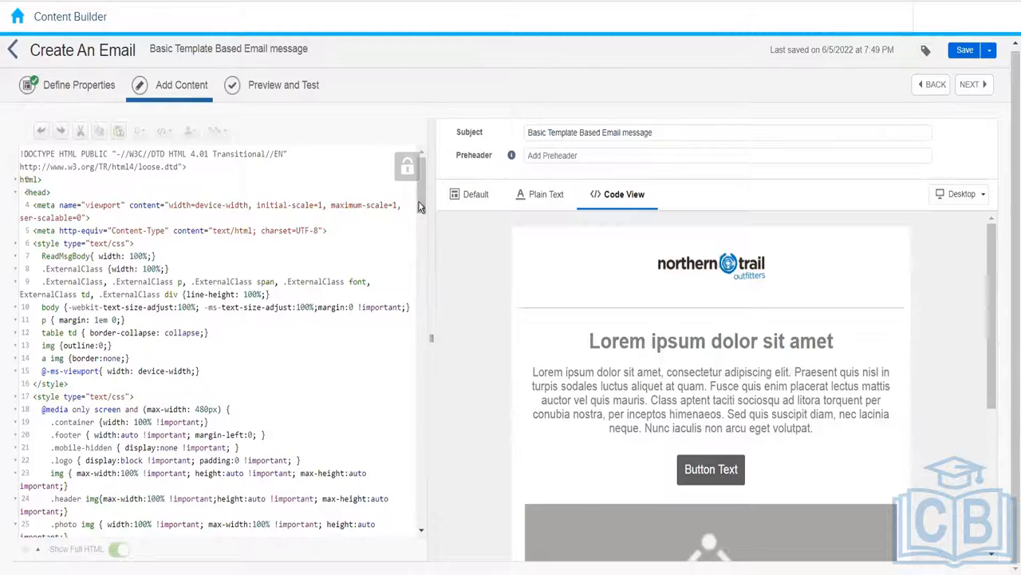
{"action": "left_click_drag", "start_coordinate": [420, 203], "coordinate": [428, 464]}
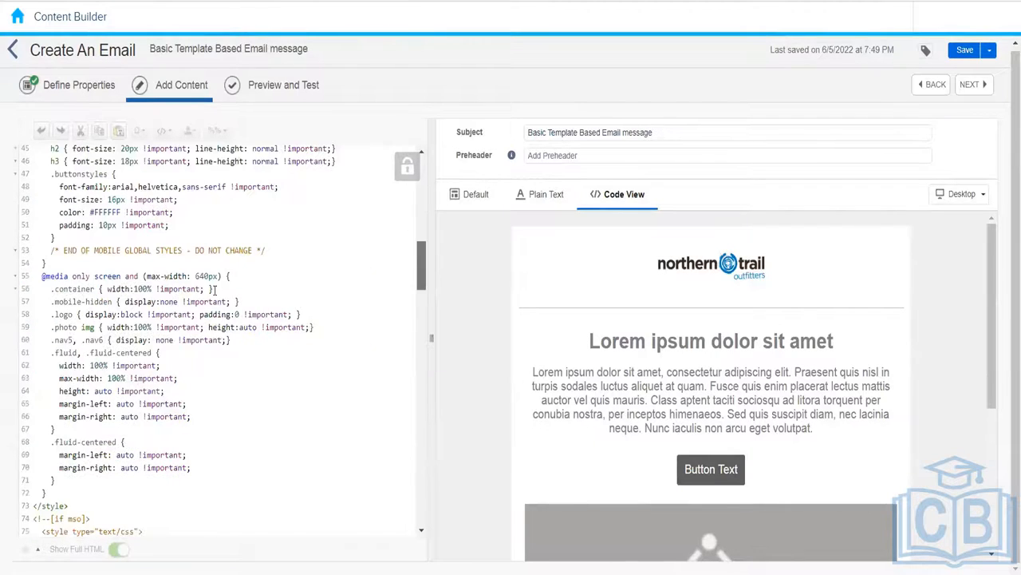
{"action": "left_click_drag", "start_coordinate": [419, 413], "coordinate": [423, 516]}
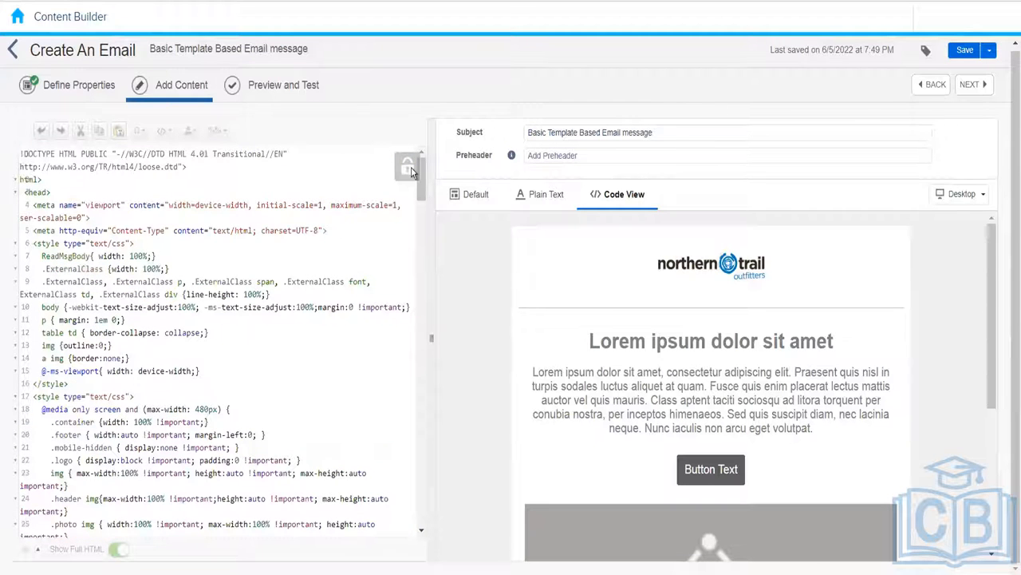
Step: Go back to the email's default view, save the email and return to the content list
{"action": "left_click", "coordinate": [470, 197]}
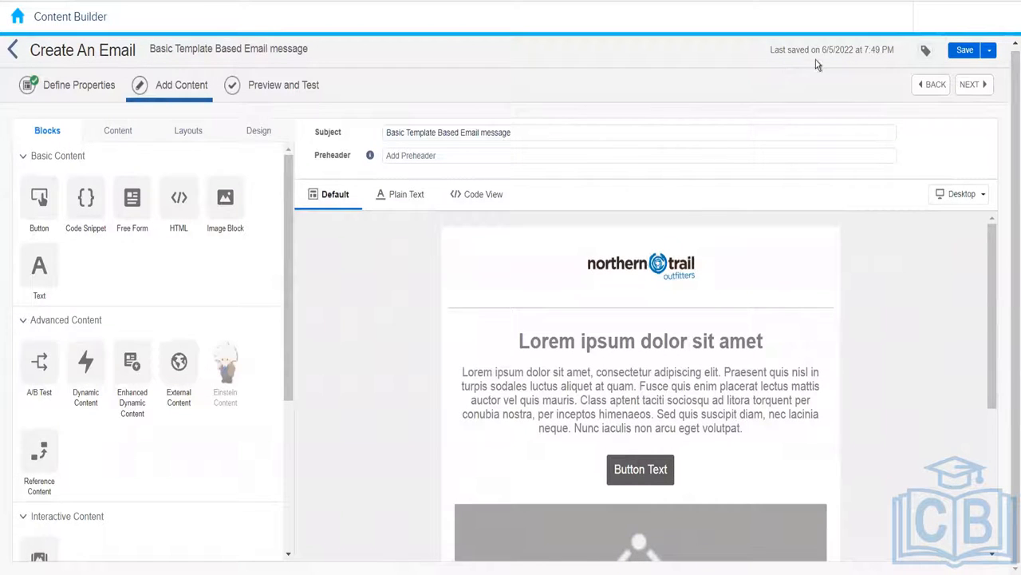
{"action": "left_click", "coordinate": [965, 51]}
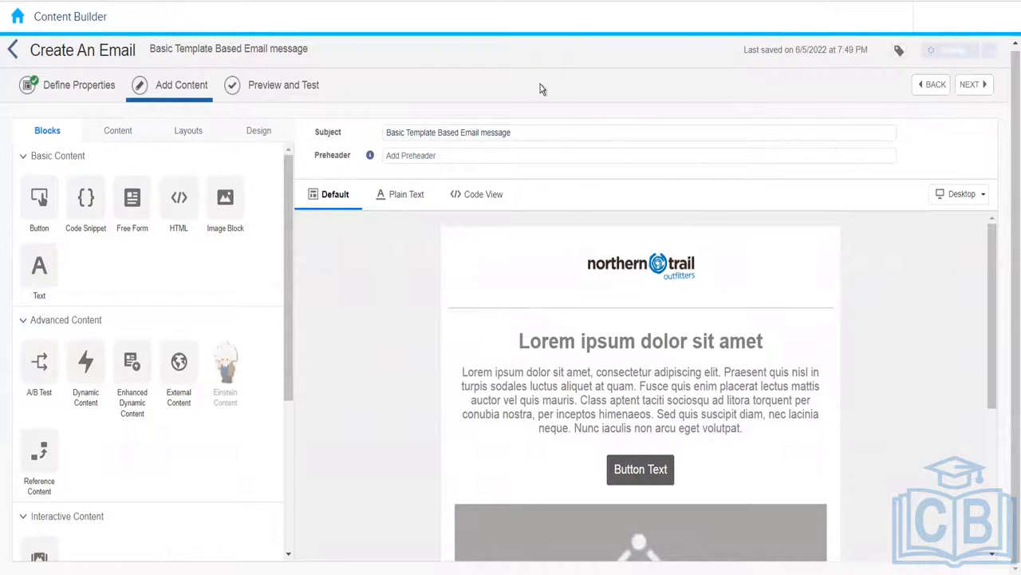
{"action": "left_click", "coordinate": [15, 53]}
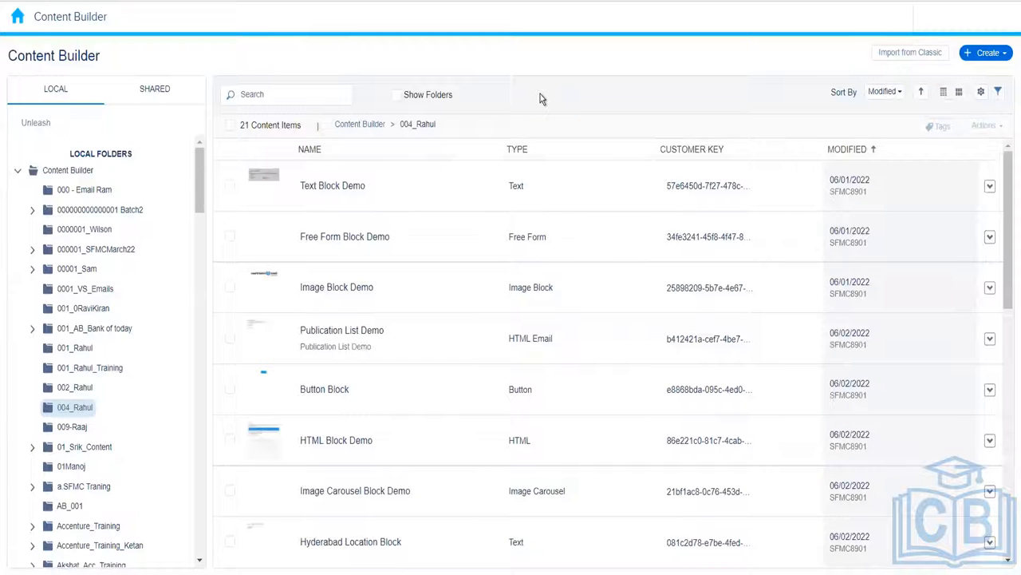
Step: Start a new template-based email message using the empty Multi-row 2 Column template
{"action": "left_click", "coordinate": [1003, 54]}
{"action": "mouse_move", "coordinate": [949, 116]}
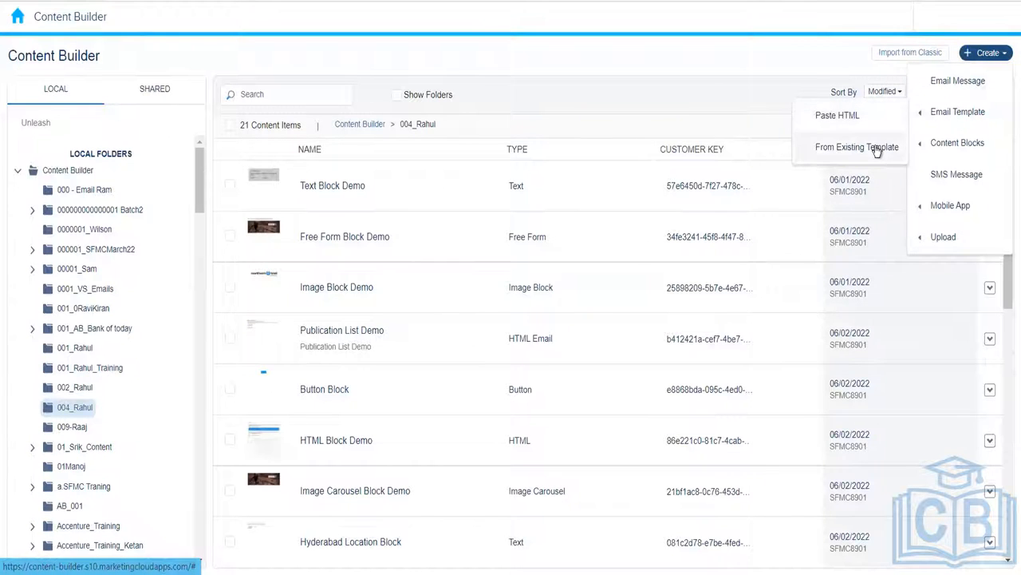
{"action": "left_click", "coordinate": [961, 86]}
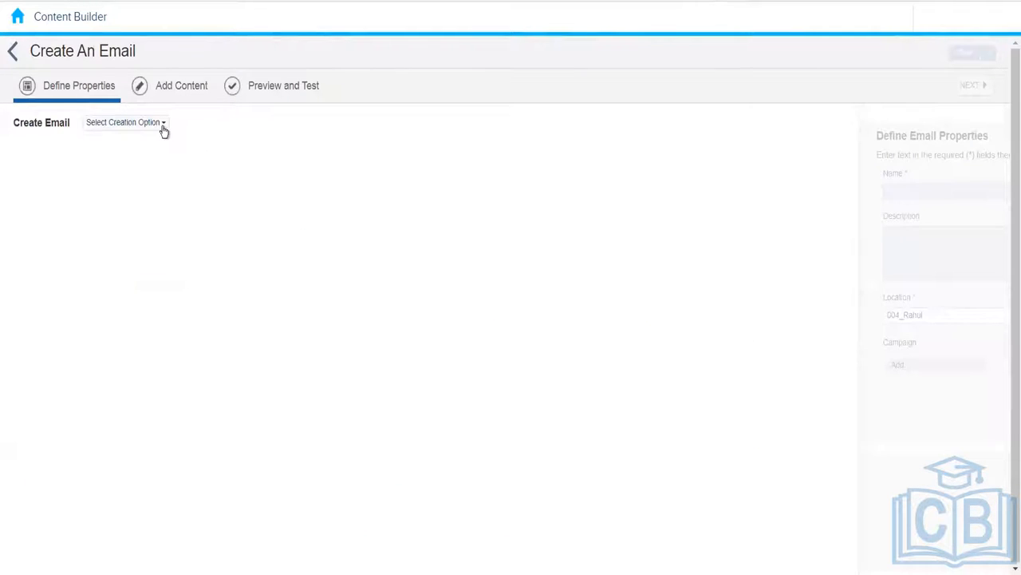
{"action": "left_click", "coordinate": [164, 125]}
{"action": "left_click", "coordinate": [128, 158]}
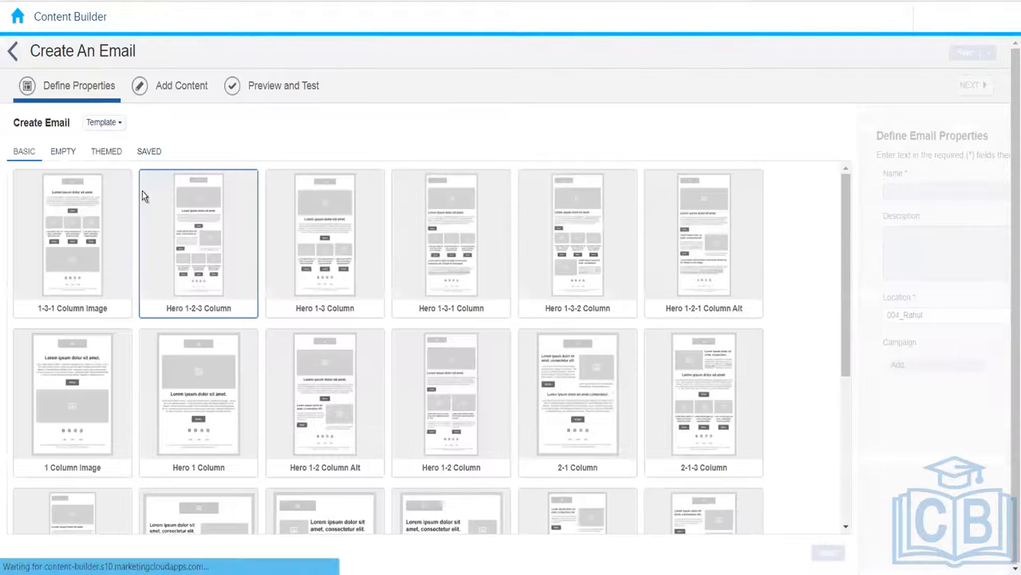
{"action": "left_click", "coordinate": [57, 154]}
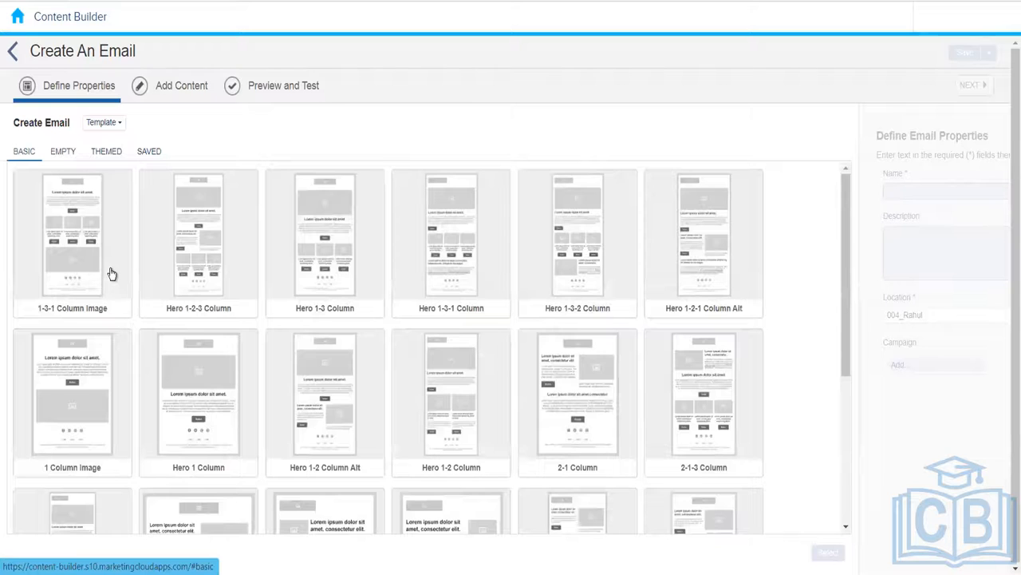
{"action": "mouse_move", "coordinate": [111, 274]}
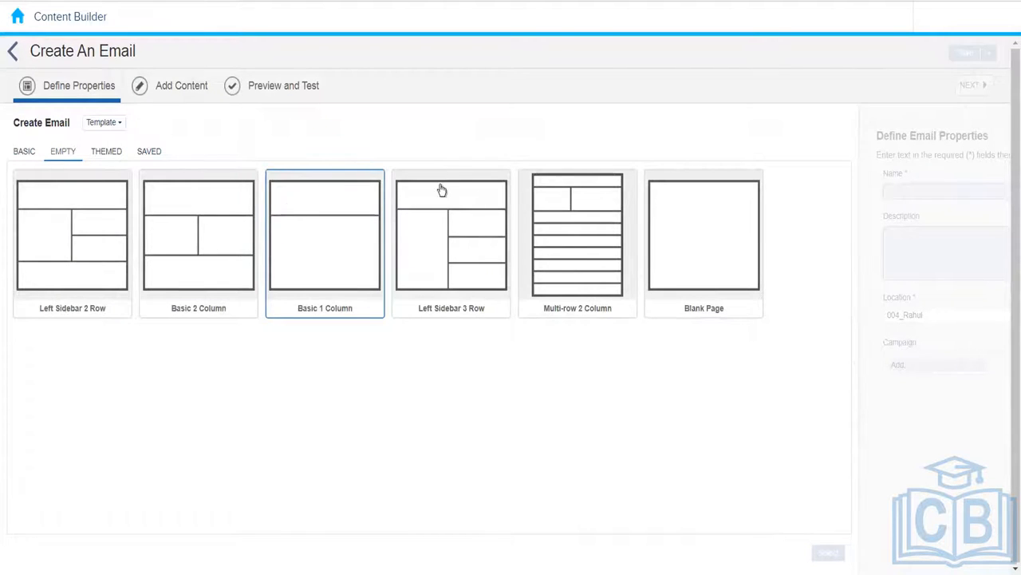
{"action": "left_click", "coordinate": [578, 310]}
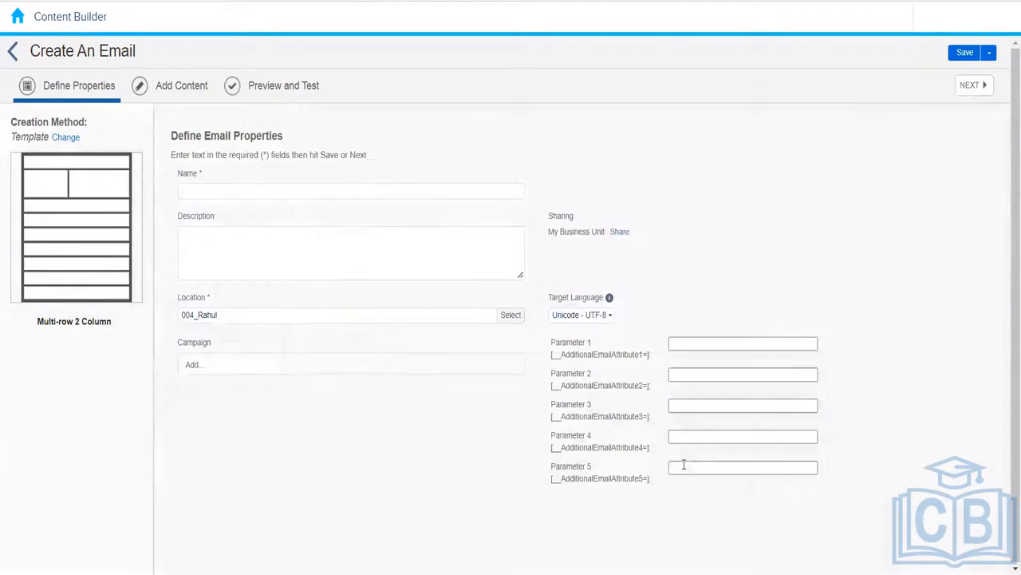
Step: Name the new email Empty Template Email Message and continue to its content
{"action": "left_click", "coordinate": [223, 189]}
{"action": "type", "text": "Em"}
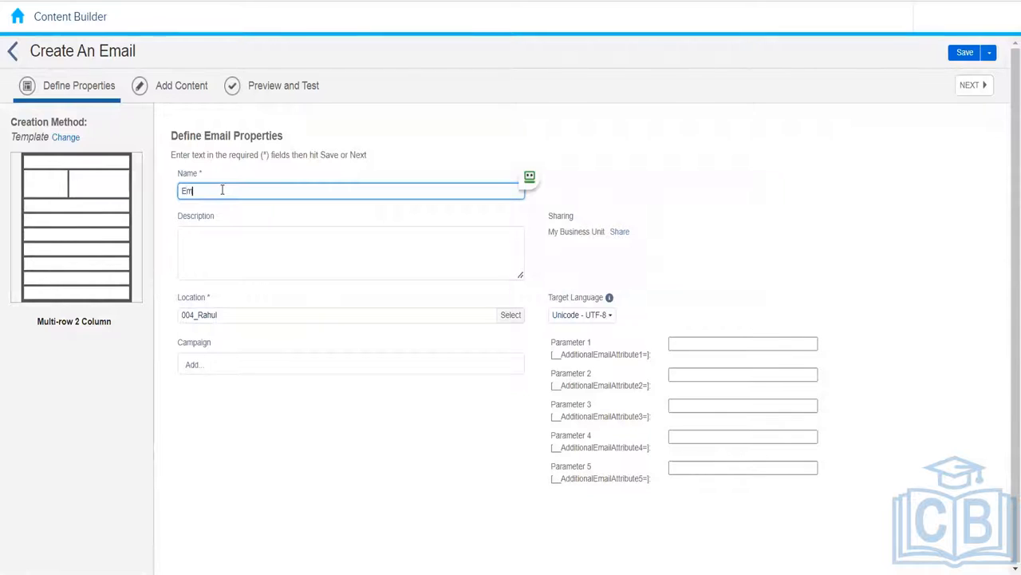
{"action": "type", "text": "pty Templatew"}
{"action": "key", "text": "BackSpace"}
{"action": "type", "text": "Email Message"}
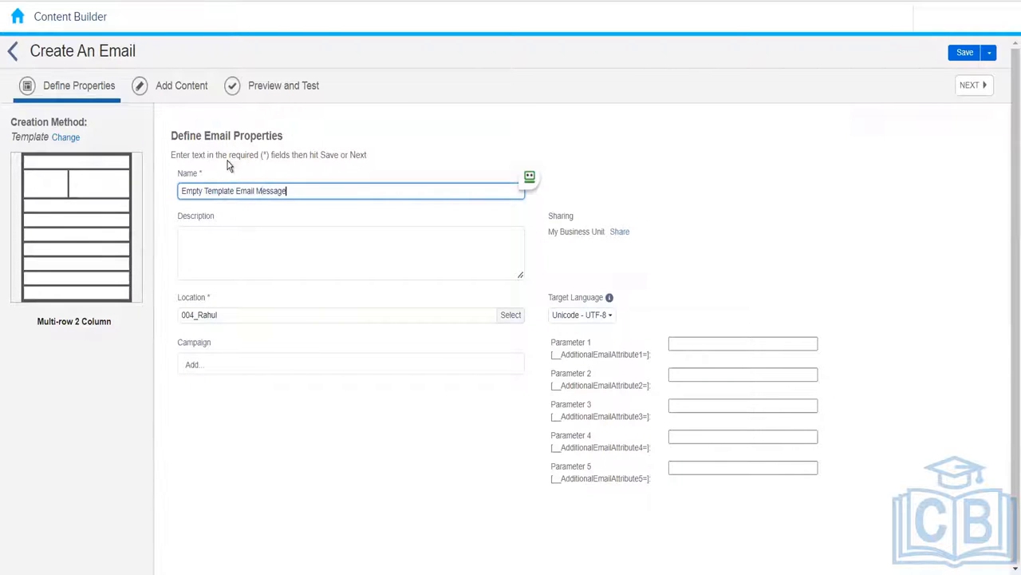
{"action": "left_click", "coordinate": [461, 165]}
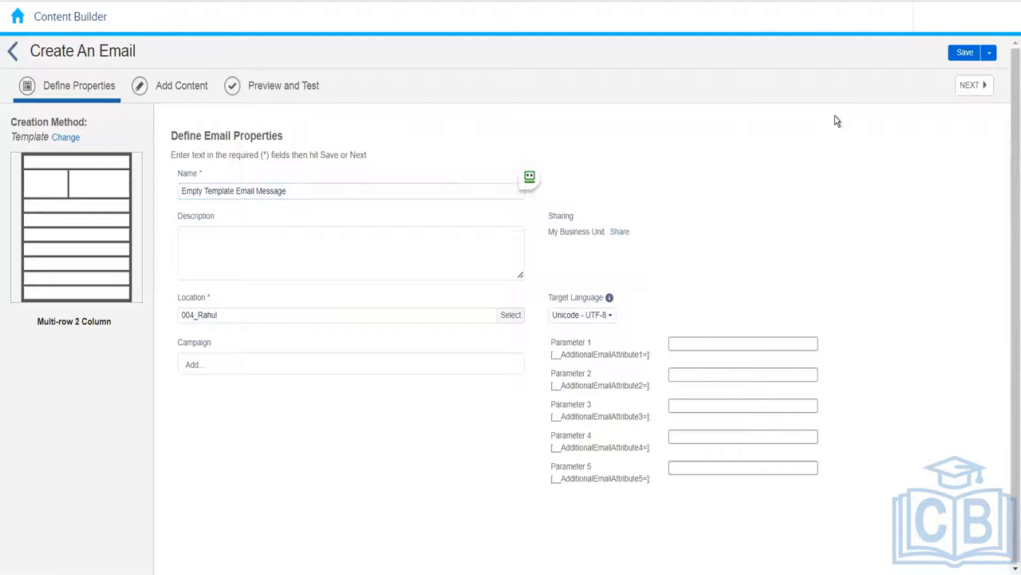
{"action": "left_click", "coordinate": [168, 93]}
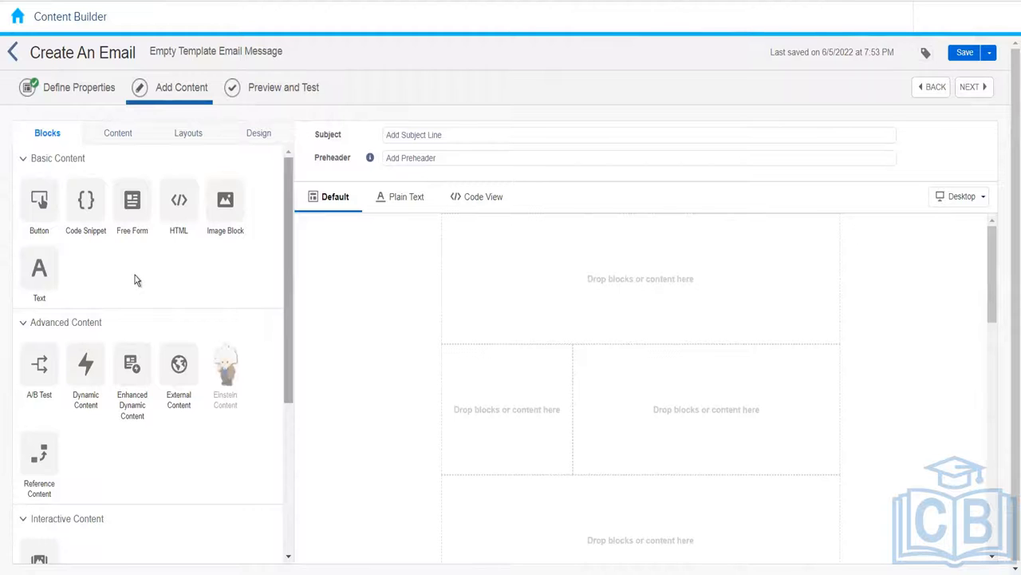
Step: Add a Text block with its default content to the layout's first row, and leave the email for the content list
{"action": "left_click_drag", "start_coordinate": [41, 258], "coordinate": [577, 263]}
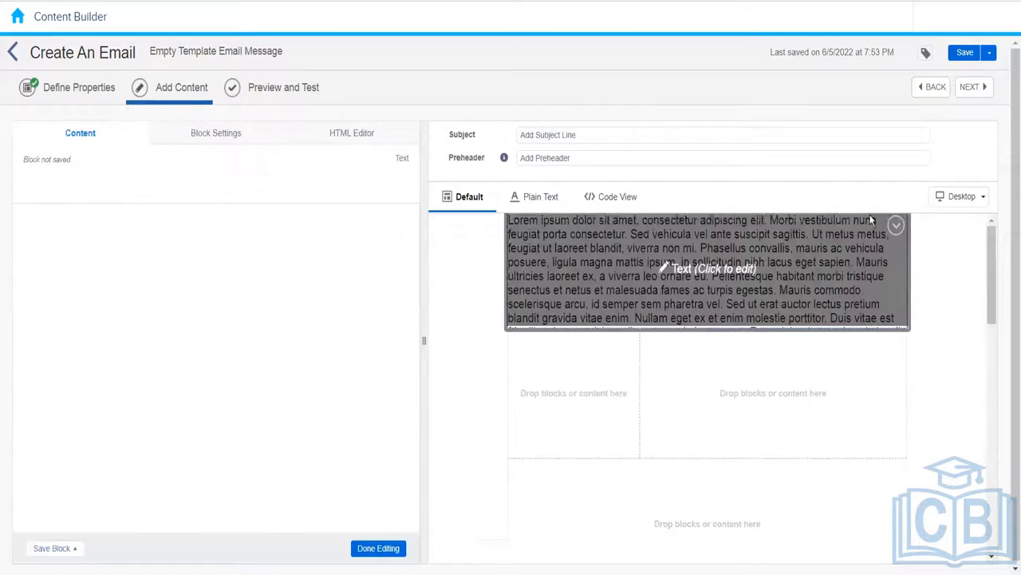
{"action": "left_click", "coordinate": [391, 548]}
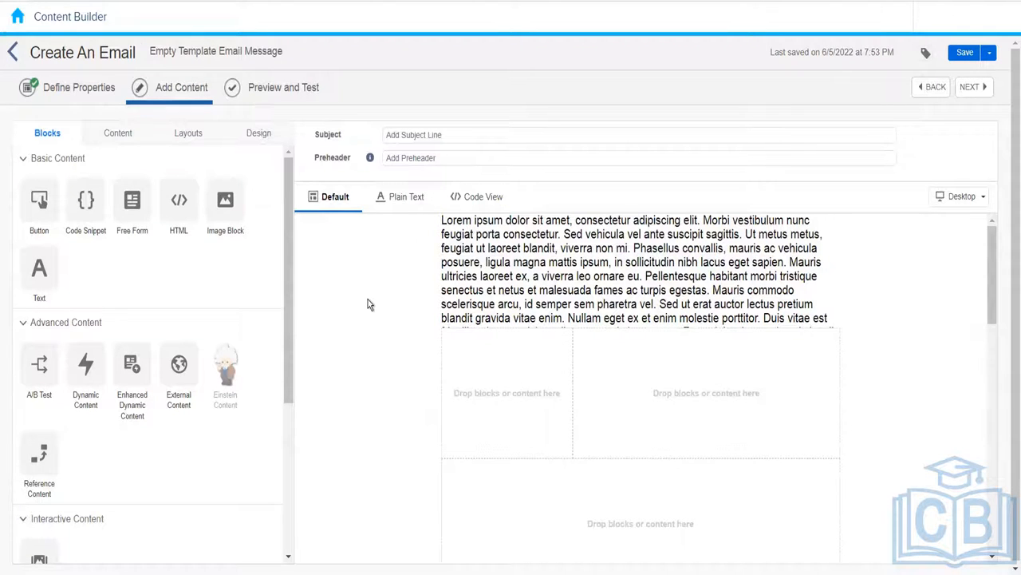
{"action": "left_click", "coordinate": [13, 54]}
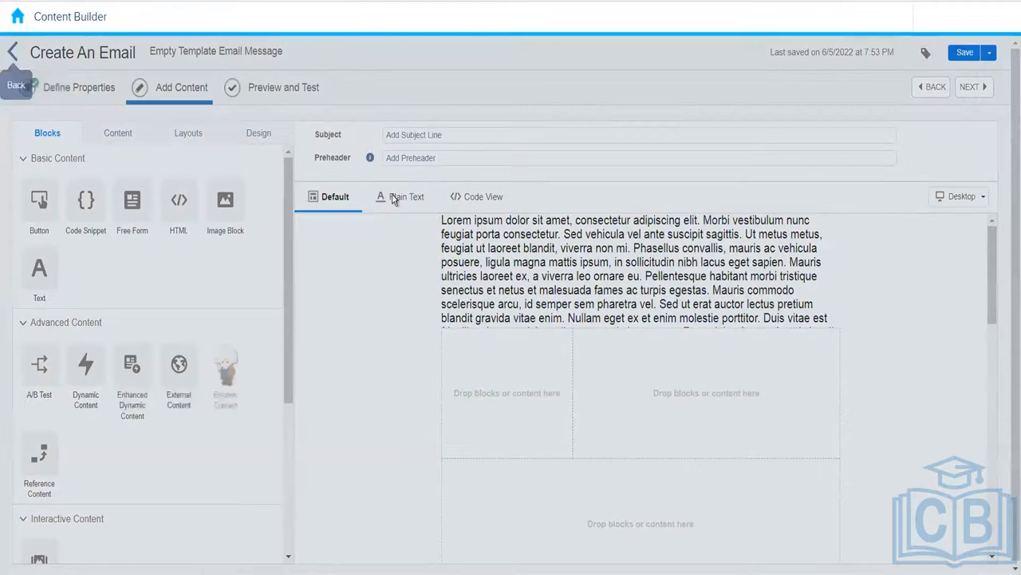
{"action": "left_click", "coordinate": [691, 174]}
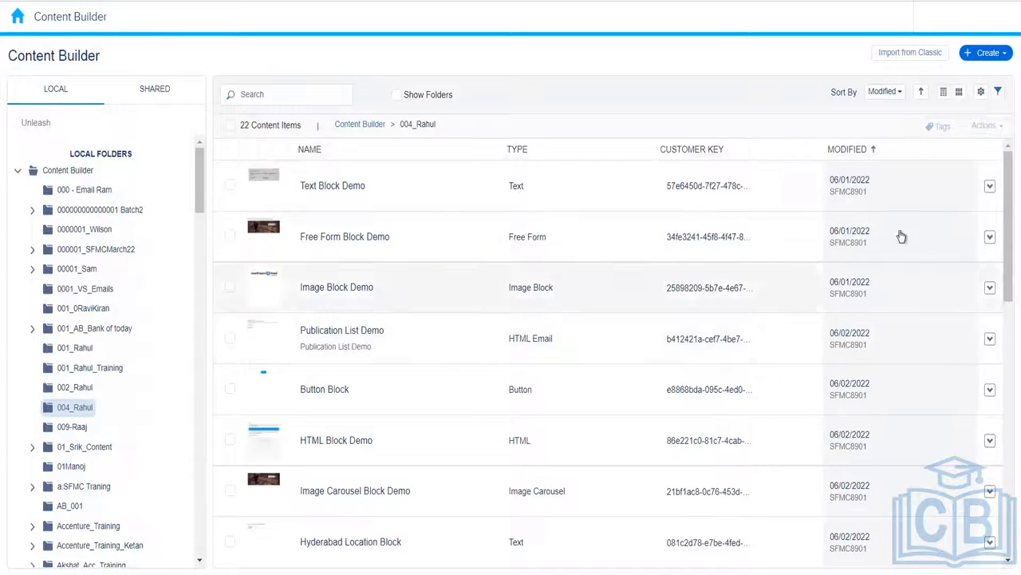
Step: Start a new template-based email message and look through the basic, empty and themed template collections
{"action": "left_click", "coordinate": [1007, 52]}
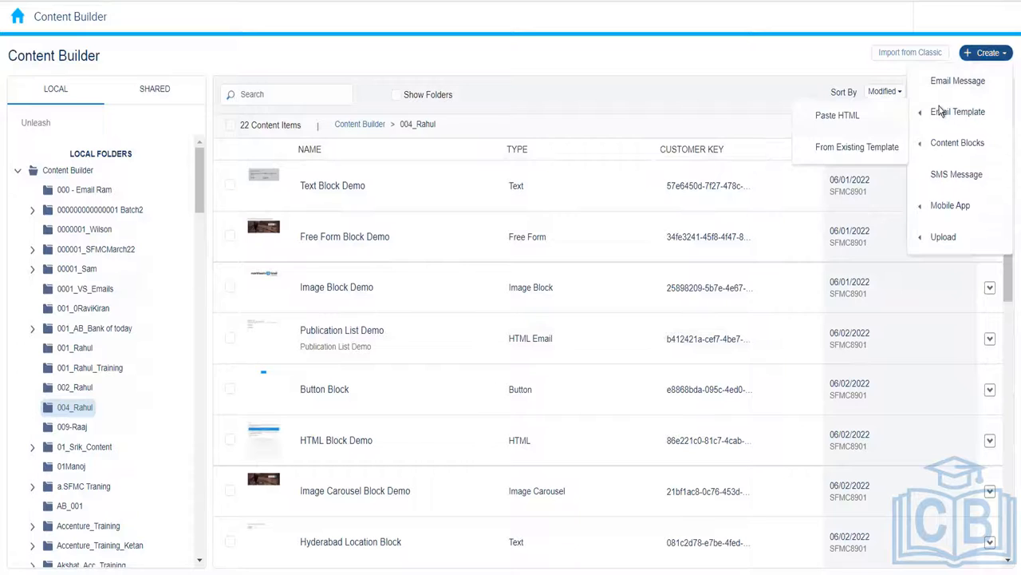
{"action": "left_click", "coordinate": [950, 81]}
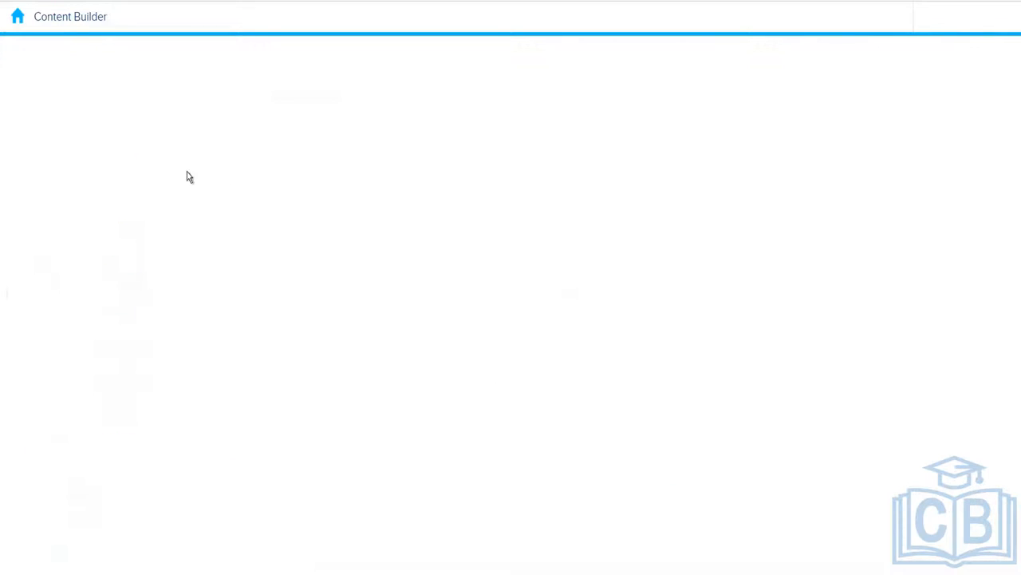
{"action": "left_click", "coordinate": [153, 125]}
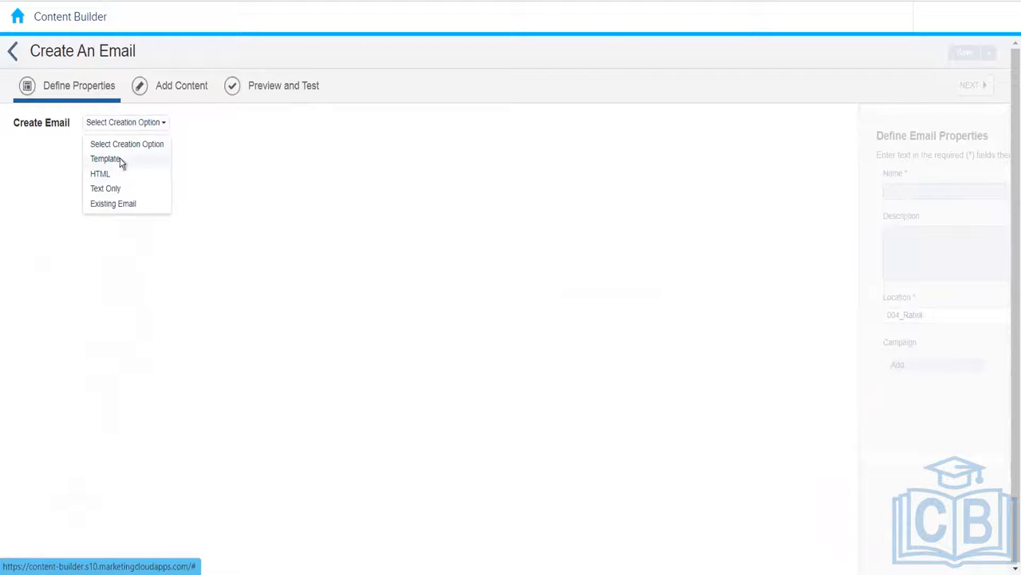
{"action": "left_click", "coordinate": [120, 162]}
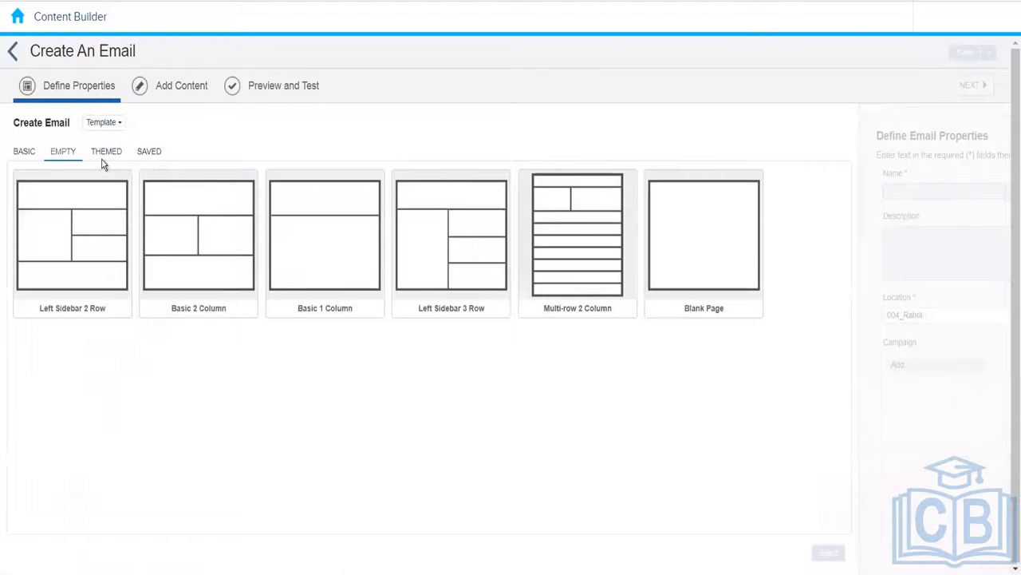
{"action": "left_click", "coordinate": [101, 157]}
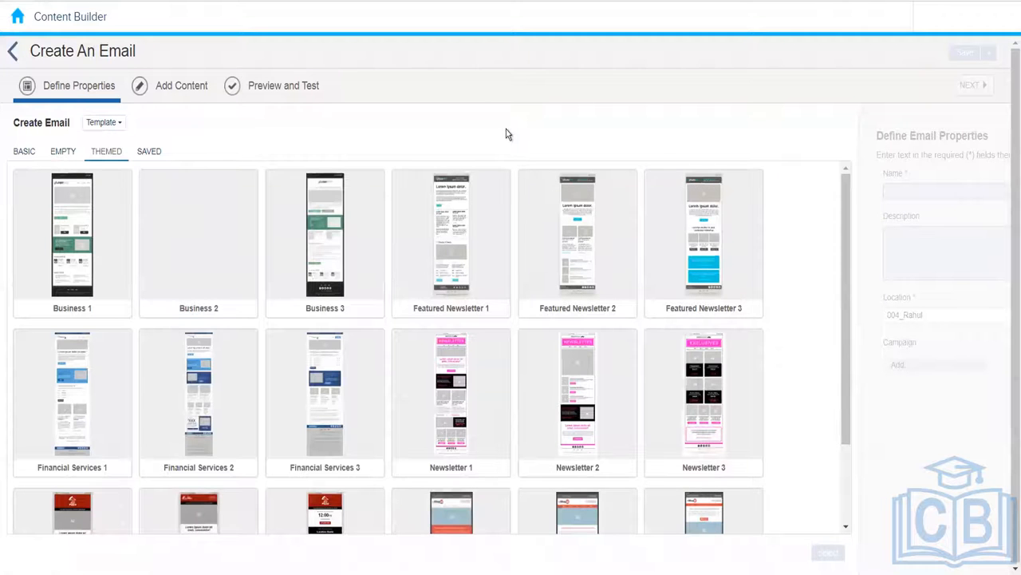
{"action": "left_click", "coordinate": [24, 151]}
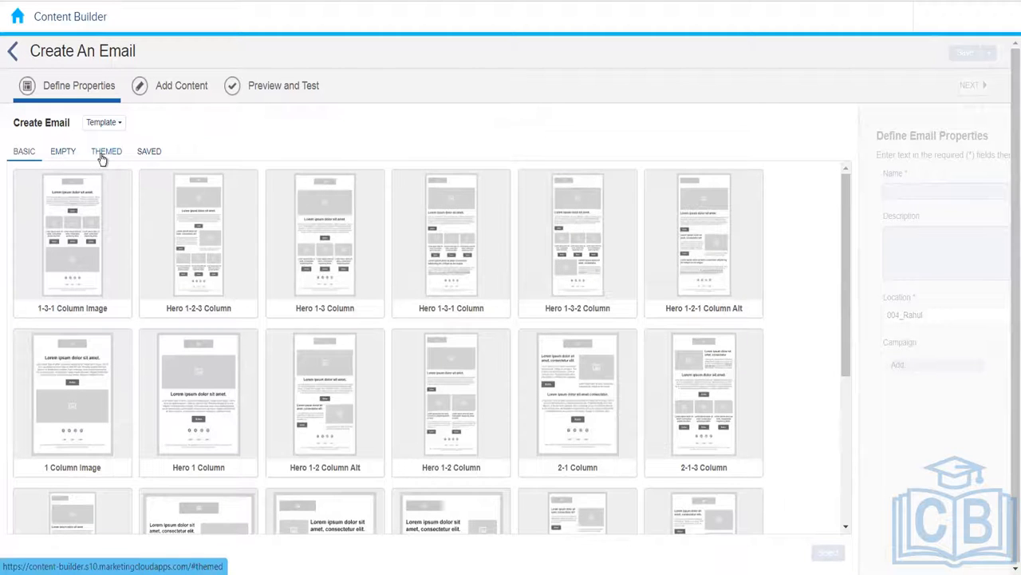
{"action": "left_click", "coordinate": [65, 156]}
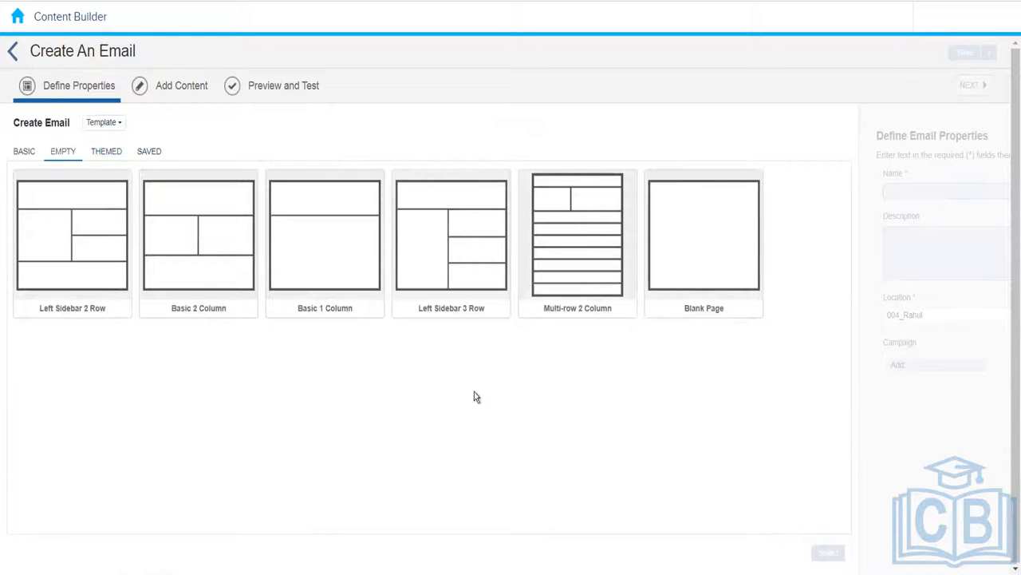
{"action": "left_click", "coordinate": [118, 153]}
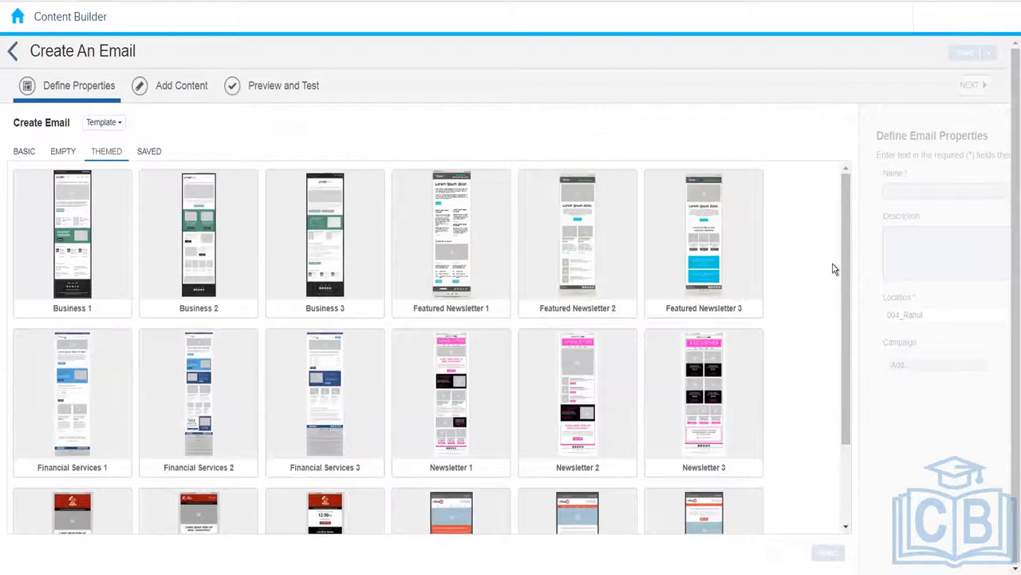
Step: Choose the themed Restaurant 1 template for the new email
{"action": "left_click_drag", "start_coordinate": [843, 269], "coordinate": [840, 399]}
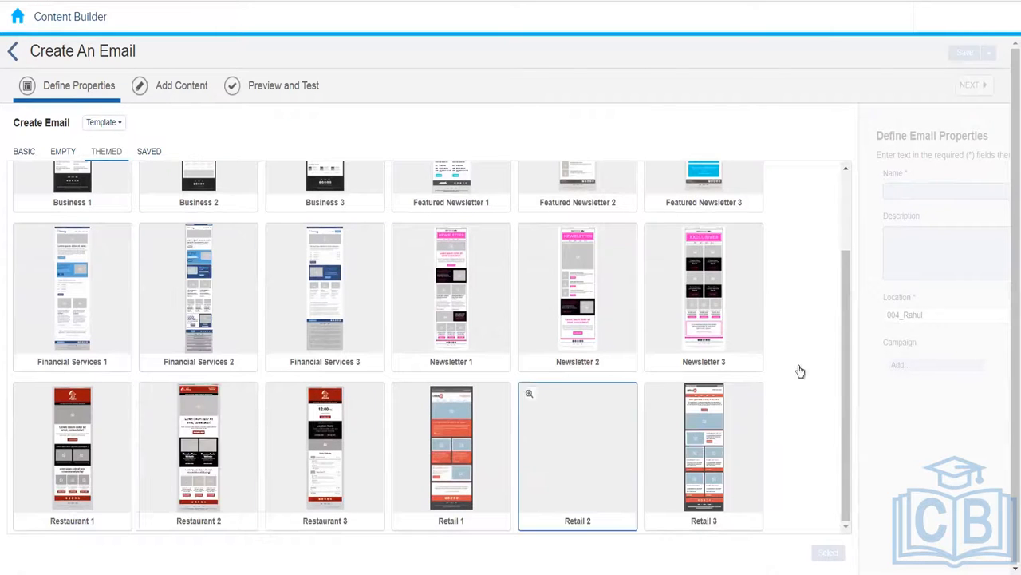
{"action": "left_click_drag", "start_coordinate": [847, 372], "coordinate": [848, 304]}
{"action": "left_click_drag", "start_coordinate": [838, 371], "coordinate": [823, 505]}
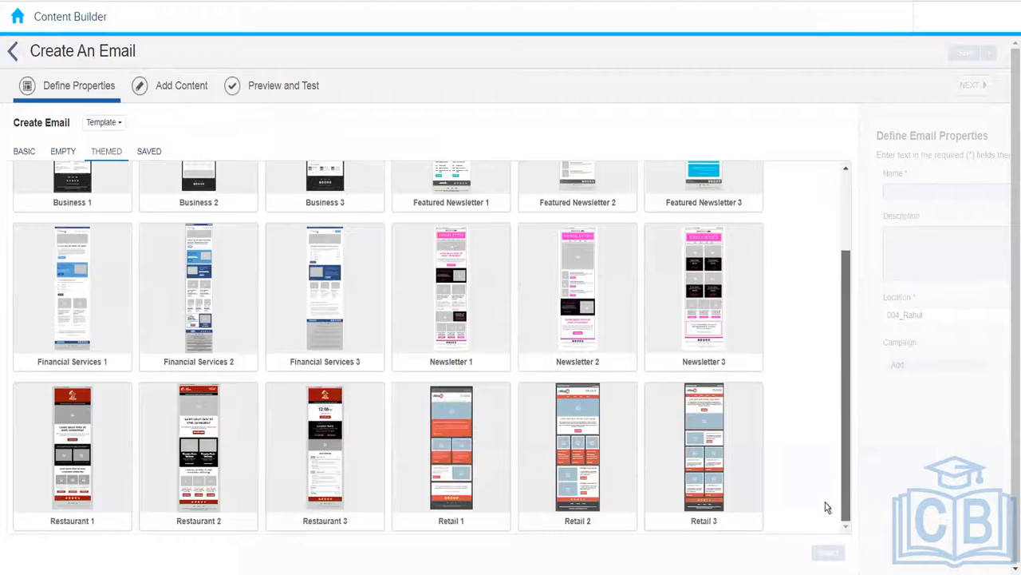
{"action": "left_click", "coordinate": [61, 485]}
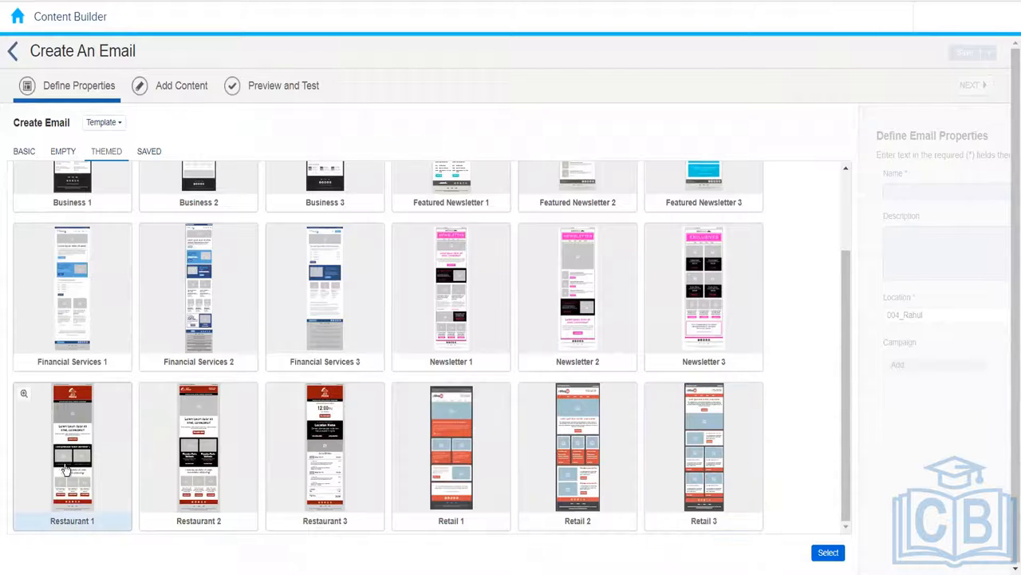
{"action": "left_click", "coordinate": [828, 552]}
Step: Name the new email Themed Template Email Message and continue to its content
{"action": "left_click", "coordinate": [245, 194]}
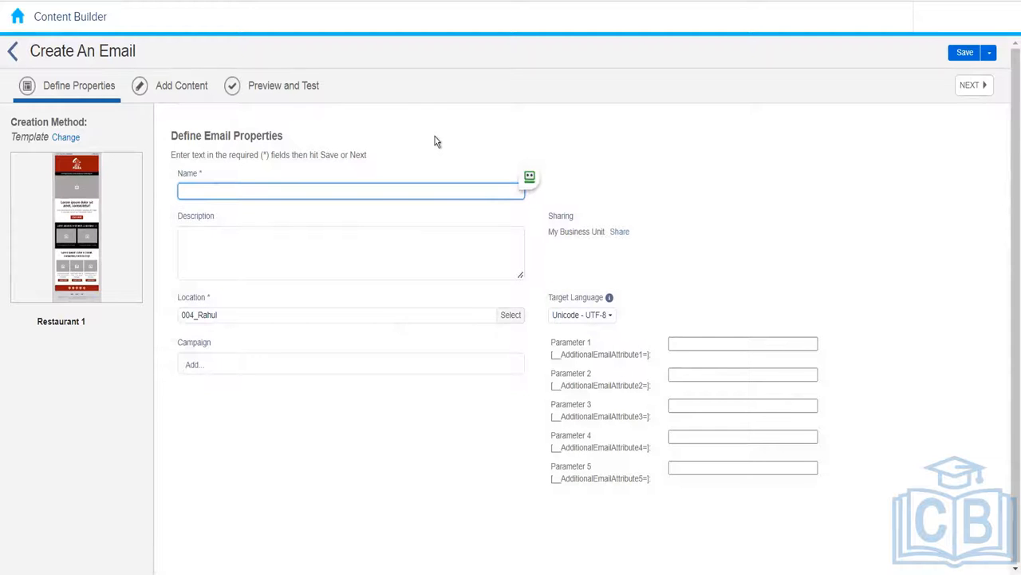
{"action": "type", "text": "Themed Te"}
{"action": "type", "text": "essage"}
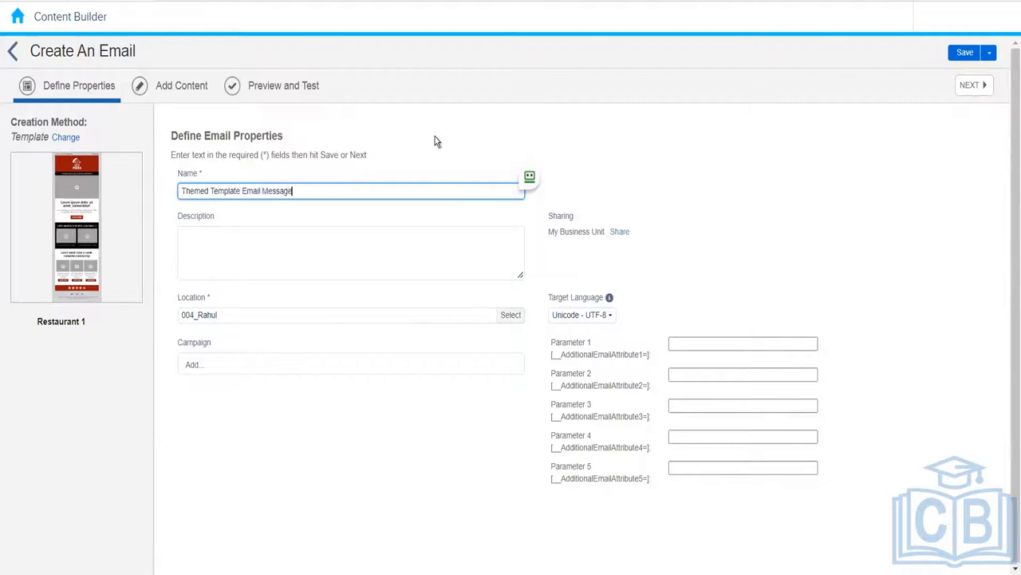
{"action": "left_click", "coordinate": [387, 140]}
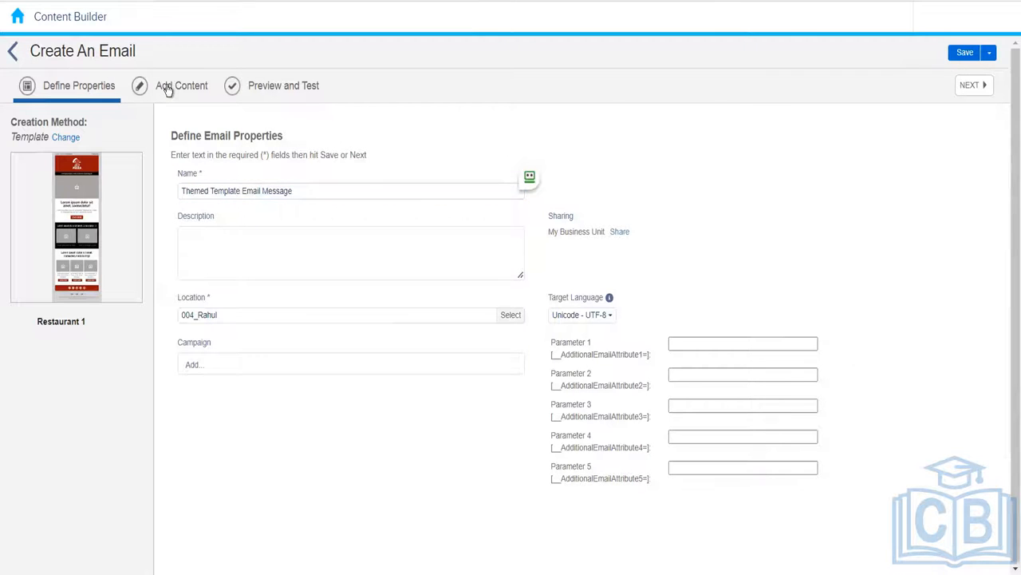
{"action": "left_click", "coordinate": [167, 87]}
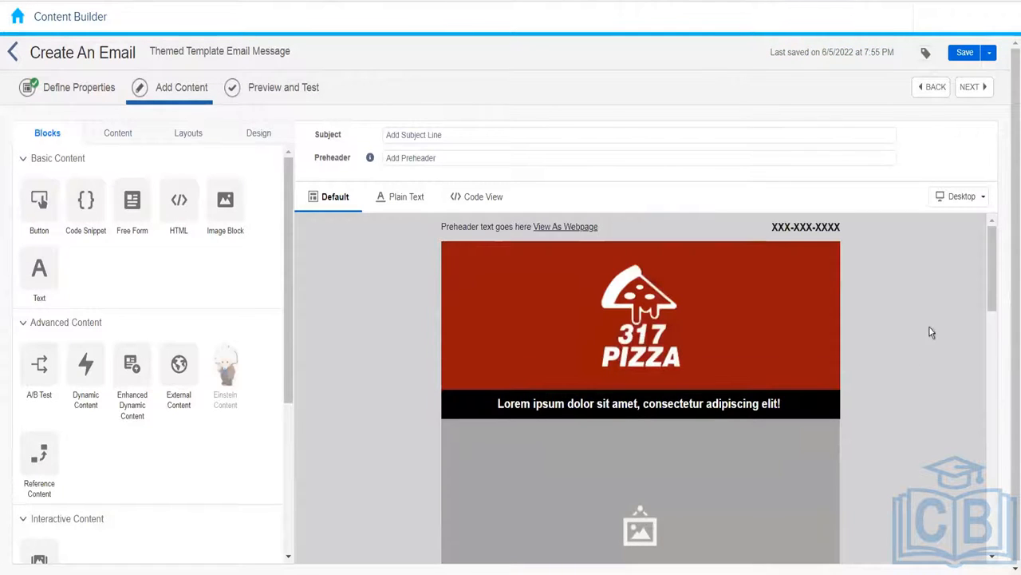
Step: Examine the themed email from header to footer, including the content of its preheader layout, without editing it
{"action": "left_click", "coordinate": [996, 354]}
{"action": "left_click_drag", "start_coordinate": [995, 391], "coordinate": [1000, 181]}
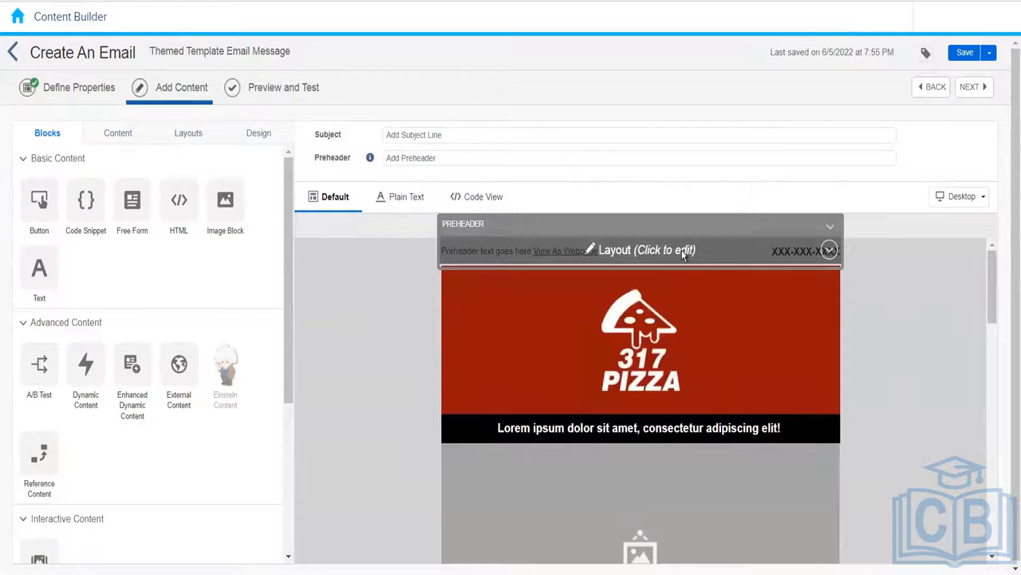
{"action": "left_click", "coordinate": [744, 256]}
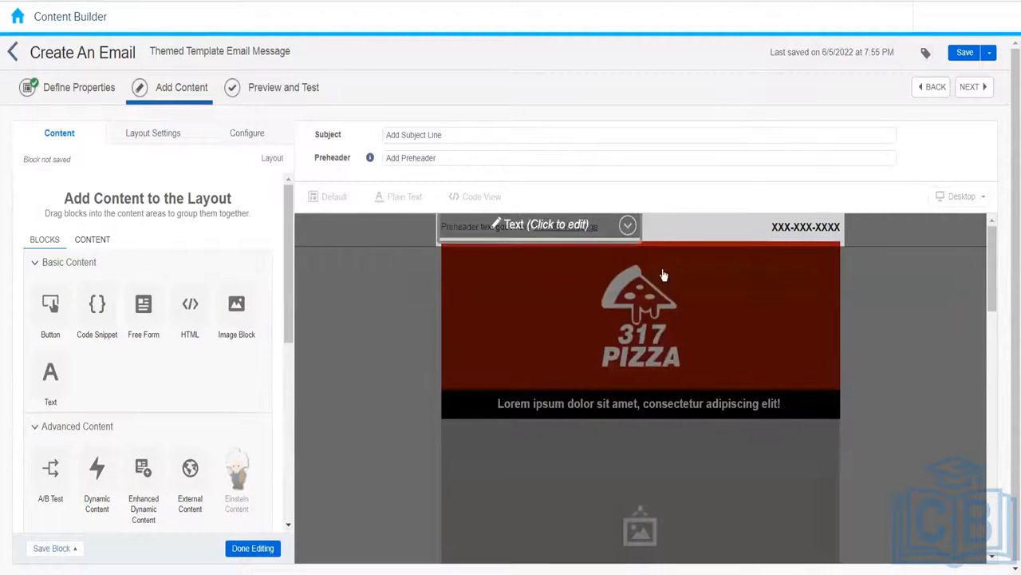
{"action": "left_click", "coordinate": [255, 552]}
{"action": "left_click_drag", "start_coordinate": [993, 289], "coordinate": [990, 545]}
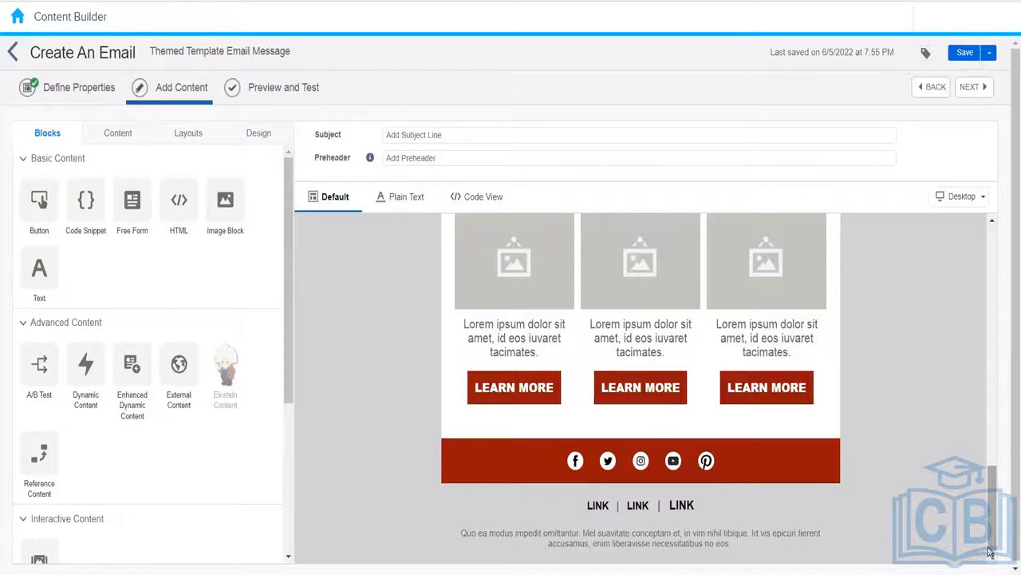
{"action": "left_click_drag", "start_coordinate": [989, 553], "coordinate": [980, 298]}
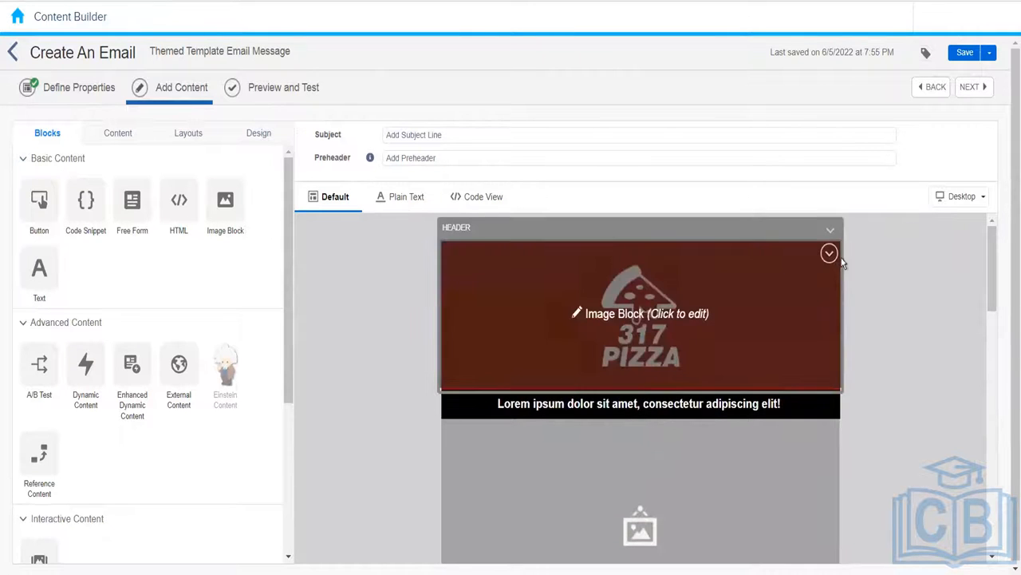
Step: Delete the pizza logo image block from the email's header and look into the headline text block beneath it
{"action": "left_click", "coordinate": [828, 253]}
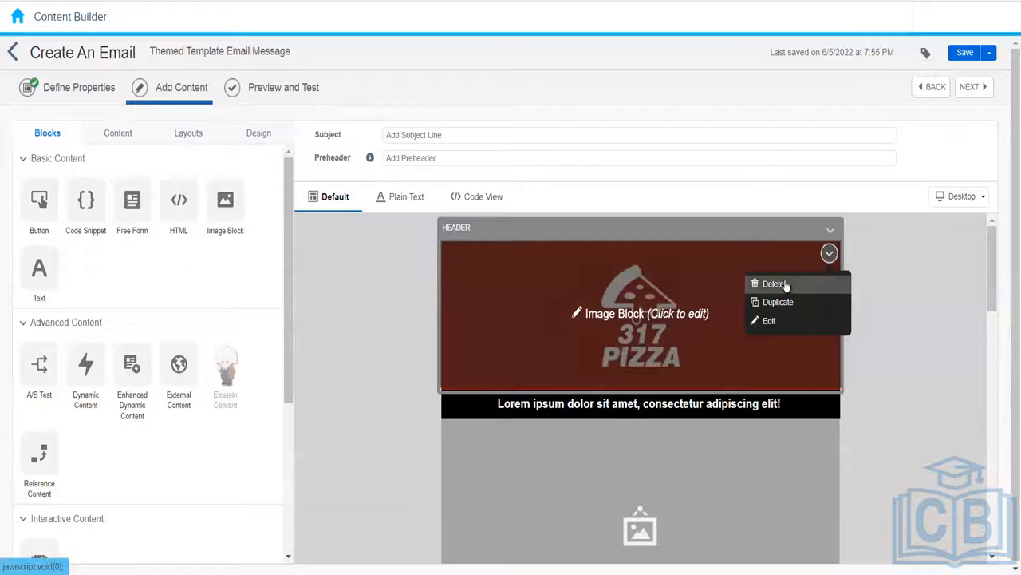
{"action": "left_click", "coordinate": [786, 285]}
{"action": "left_click", "coordinate": [656, 326]}
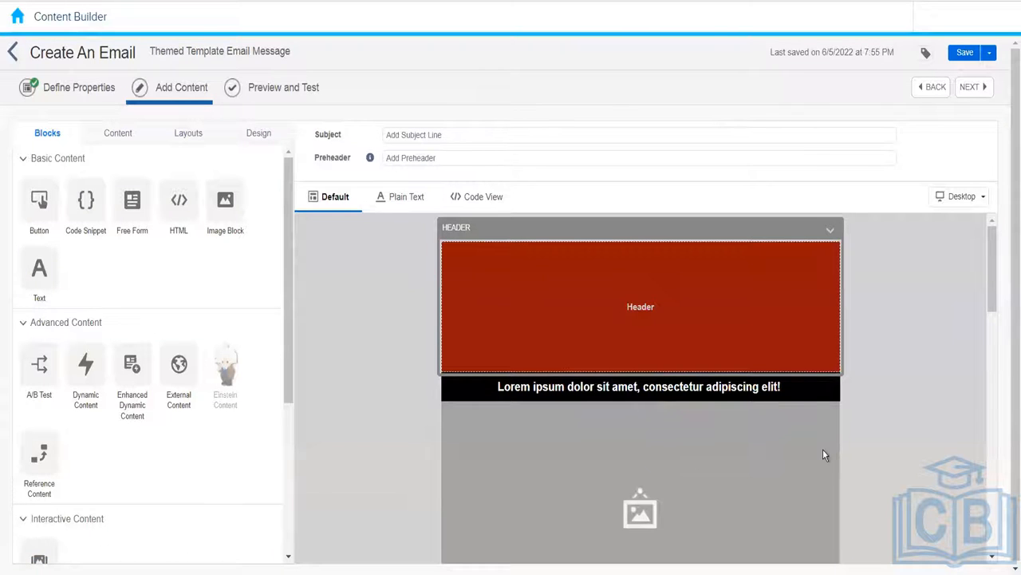
{"action": "left_click", "coordinate": [784, 388]}
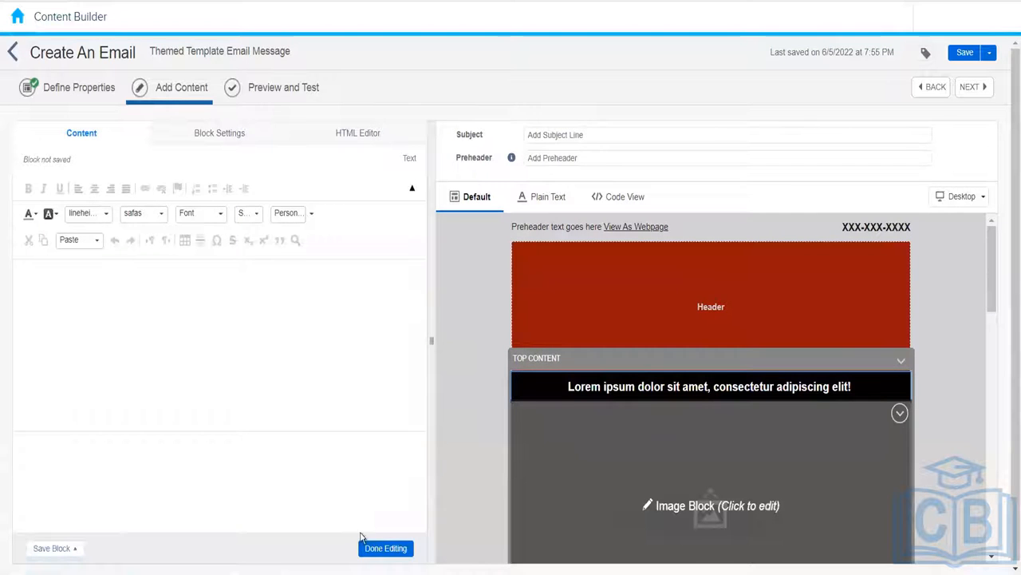
{"action": "left_click", "coordinate": [385, 549]}
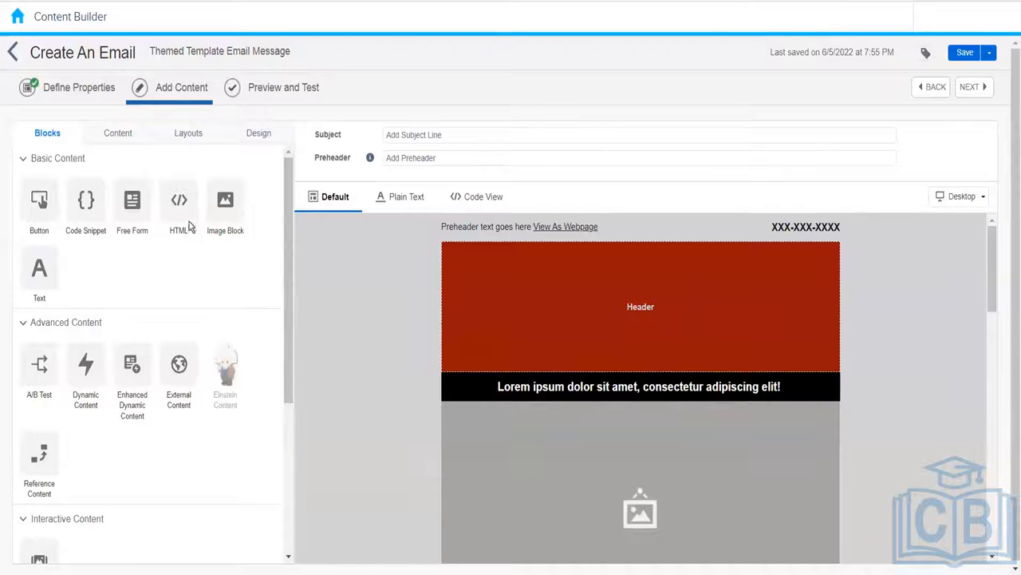
Step: Add an Image Block without an image to the email's emptied header area and finish editing it
{"action": "left_click_drag", "start_coordinate": [229, 210], "coordinate": [624, 248]}
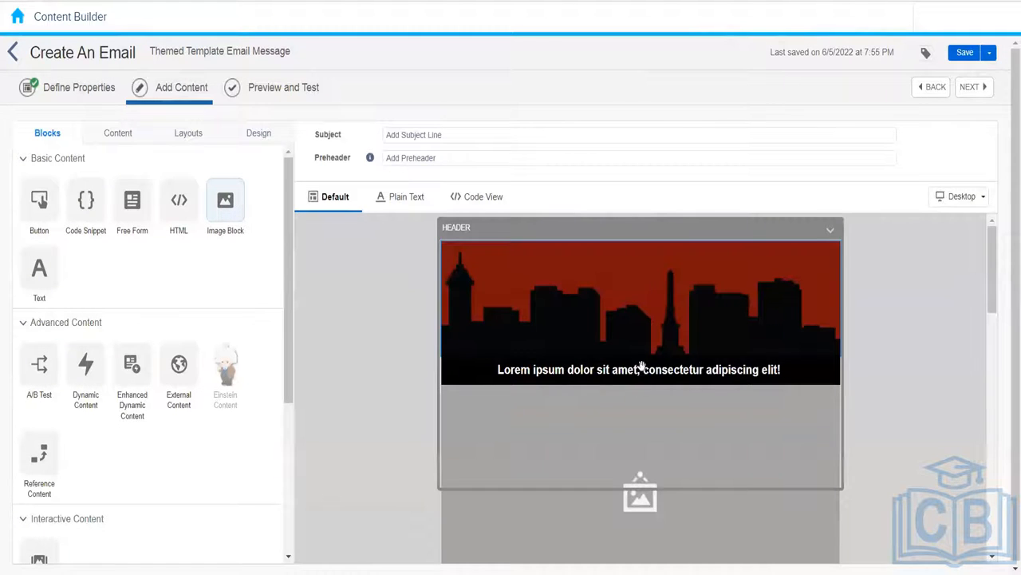
{"action": "left_click_drag", "start_coordinate": [440, 331], "coordinate": [269, 334]}
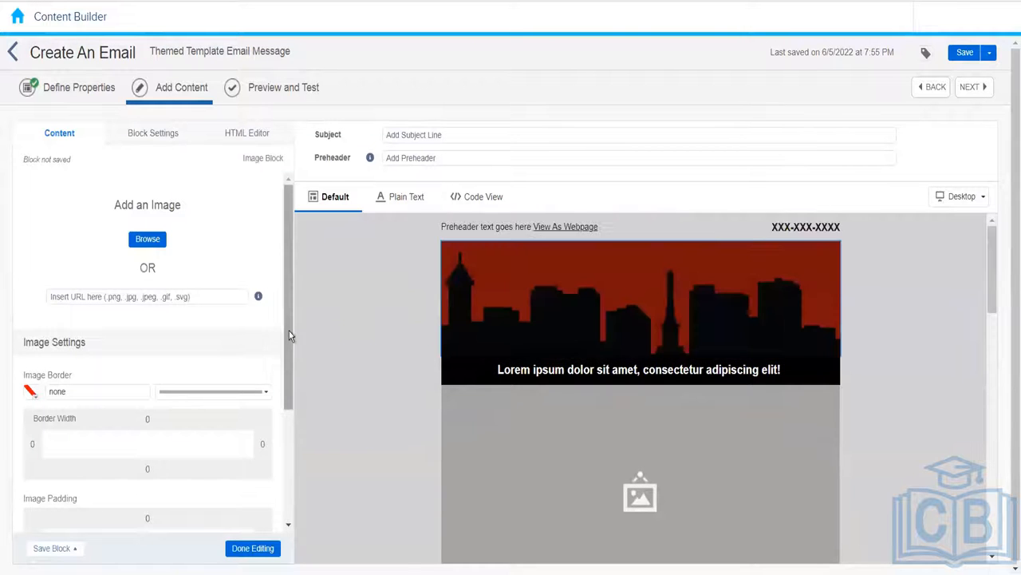
{"action": "left_click", "coordinate": [253, 551]}
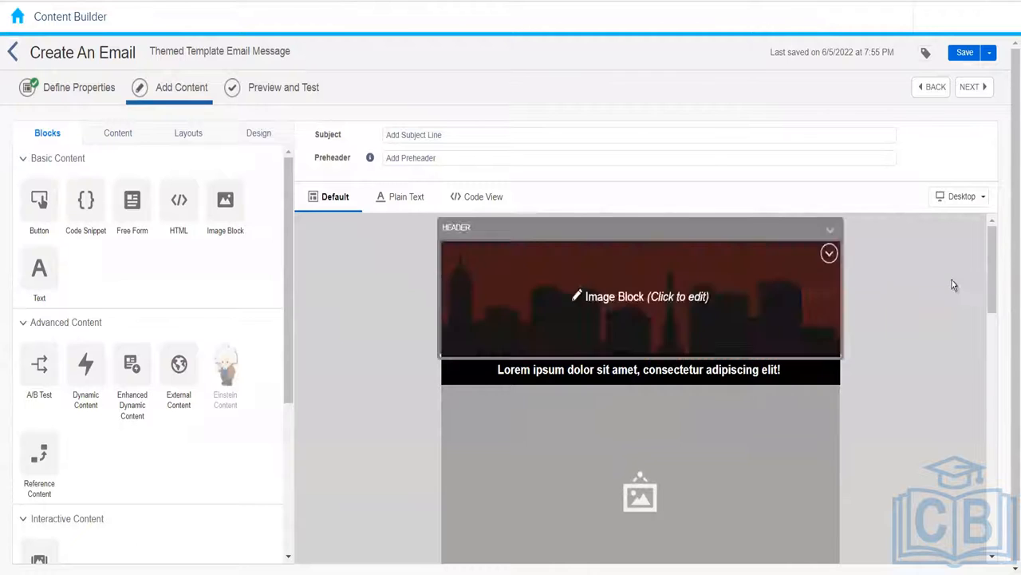
{"action": "left_click_drag", "start_coordinate": [989, 279], "coordinate": [992, 217]}
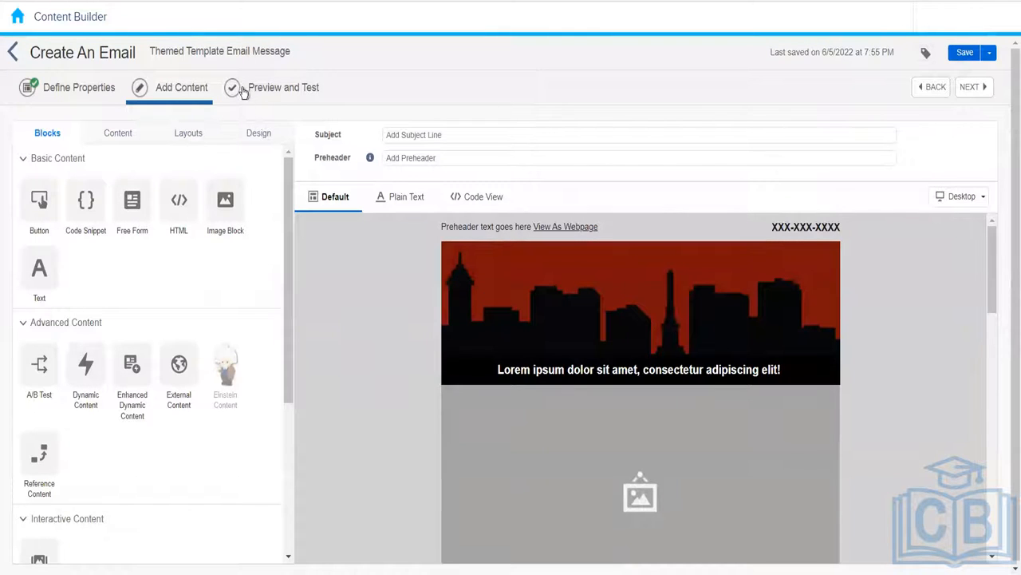
Step: Copy the email's name, Themed Template Email Message, into the subject line and save the email
{"action": "left_click", "coordinate": [150, 54]}
{"action": "key", "text": "ctrl+c"}
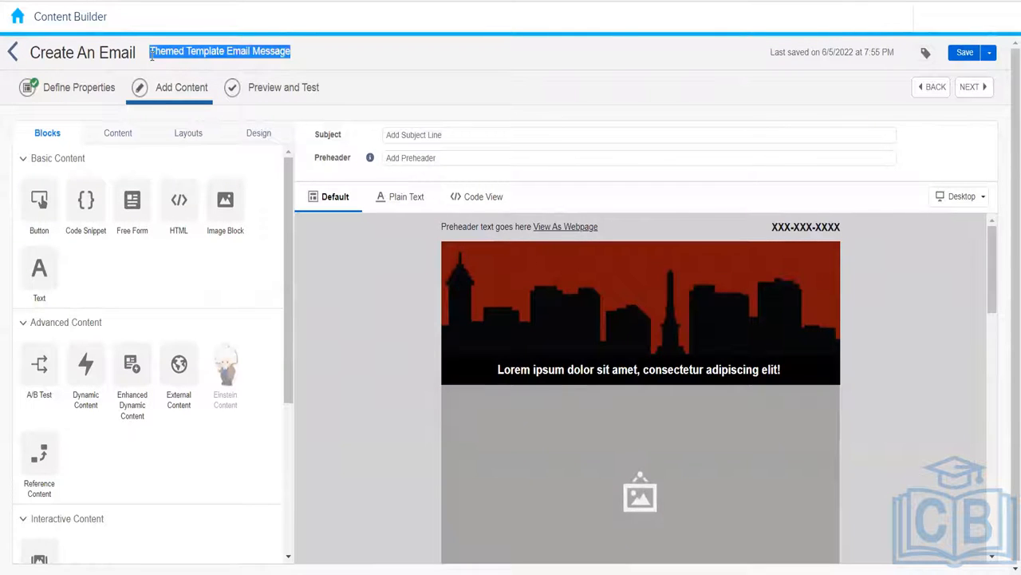
{"action": "left_click", "coordinate": [424, 141]}
{"action": "key", "text": "ctrl+v"}
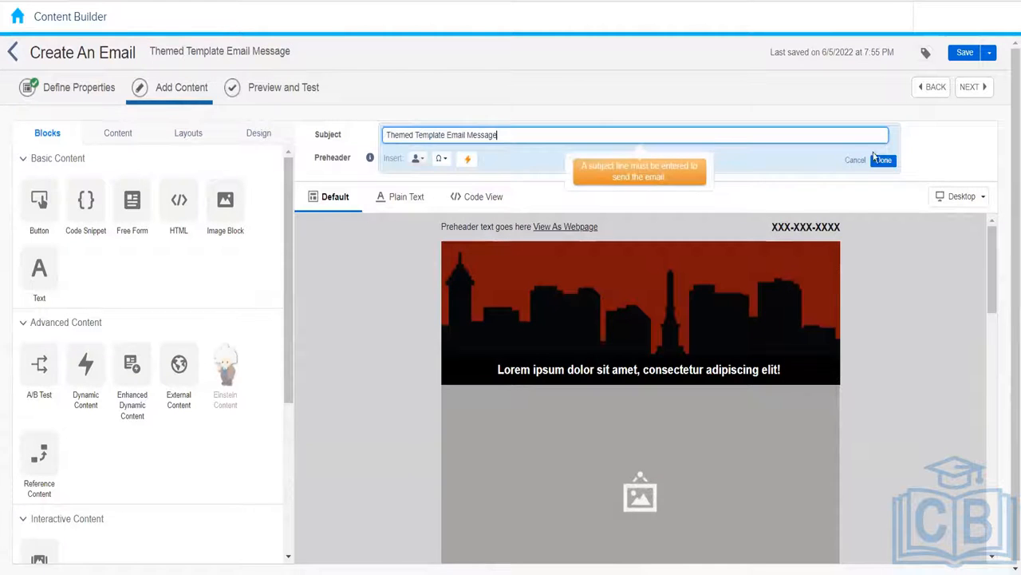
{"action": "left_click", "coordinate": [886, 161]}
{"action": "left_click", "coordinate": [967, 53]}
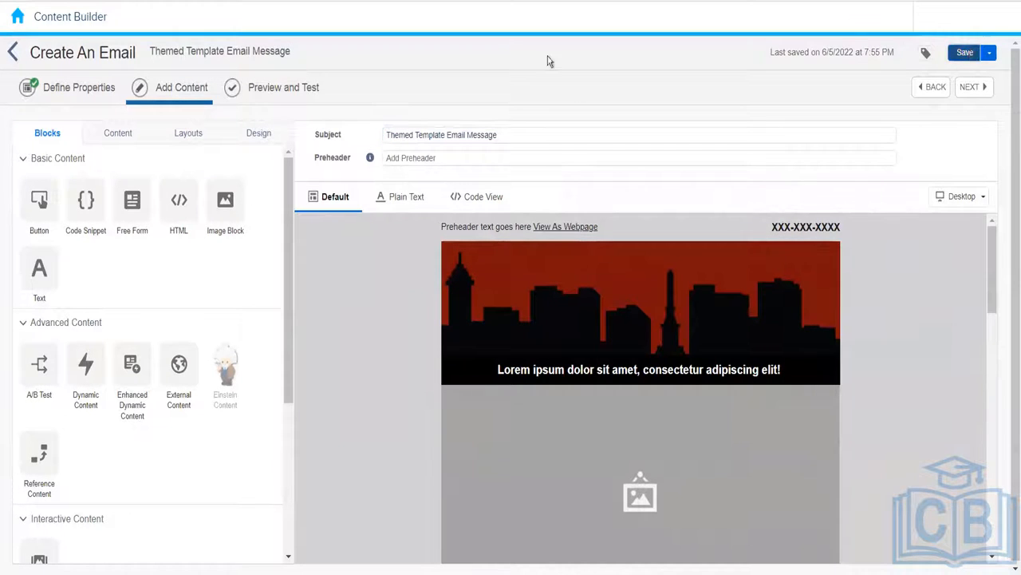
Step: Leave the saved email, start a new template-based email message and look through the saved templates
{"action": "left_click", "coordinate": [13, 60]}
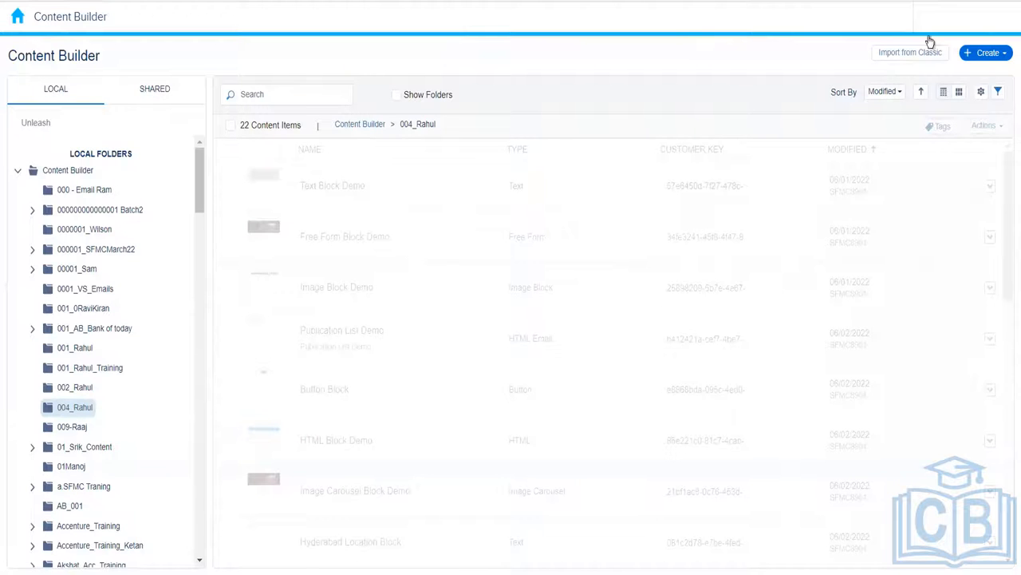
{"action": "left_click", "coordinate": [990, 53]}
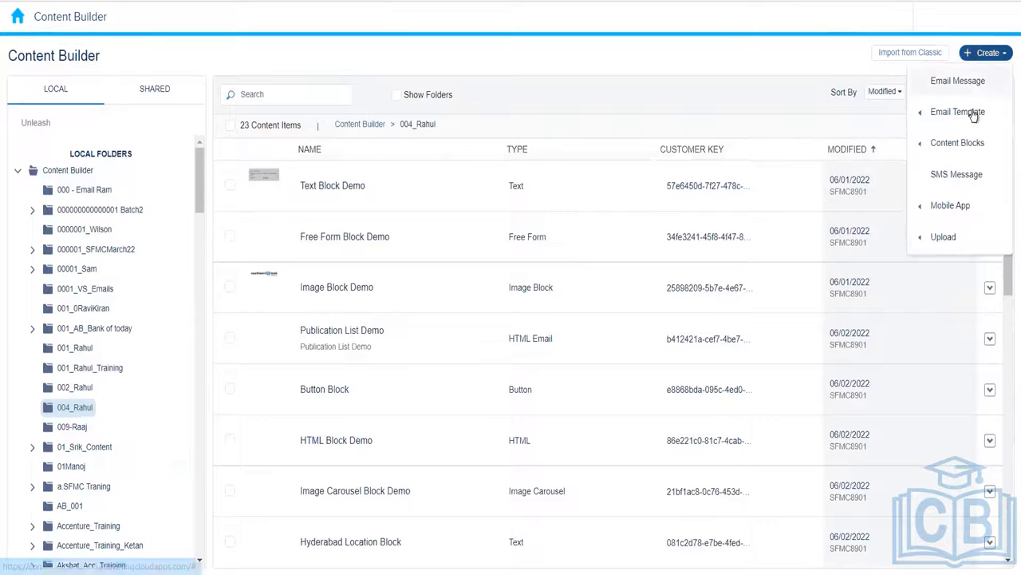
{"action": "mouse_move", "coordinate": [966, 101]}
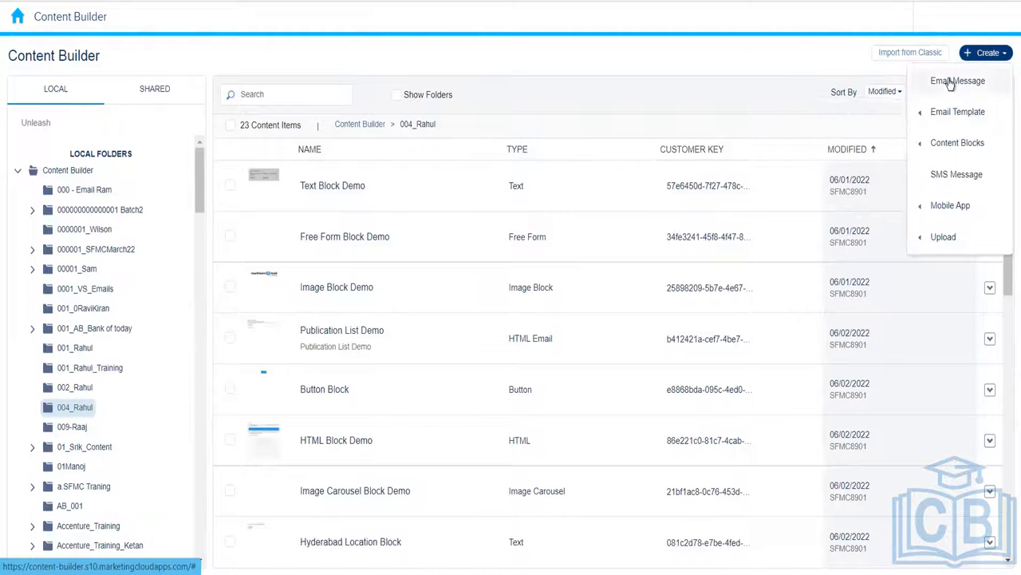
{"action": "left_click", "coordinate": [953, 82]}
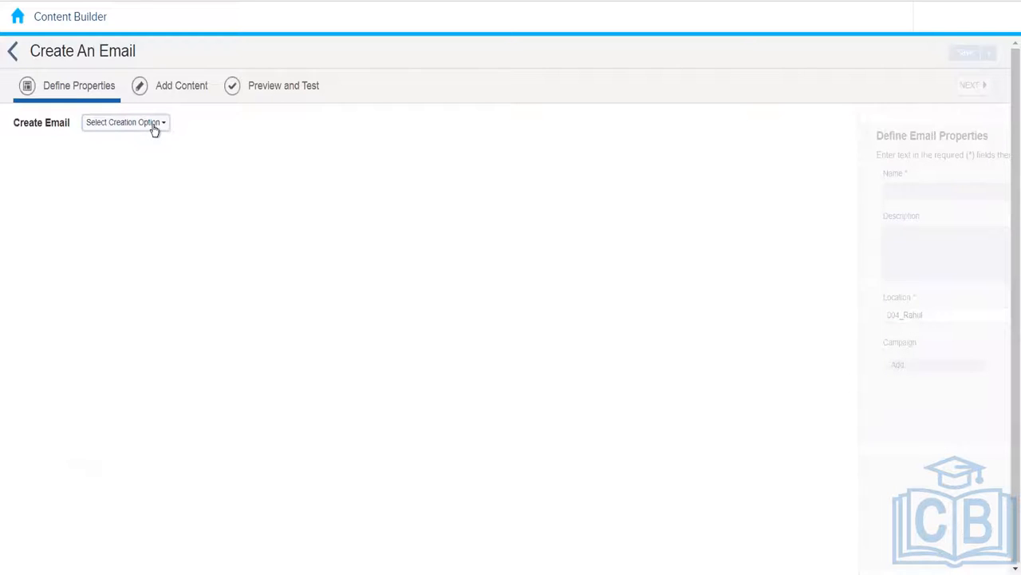
{"action": "left_click", "coordinate": [153, 128]}
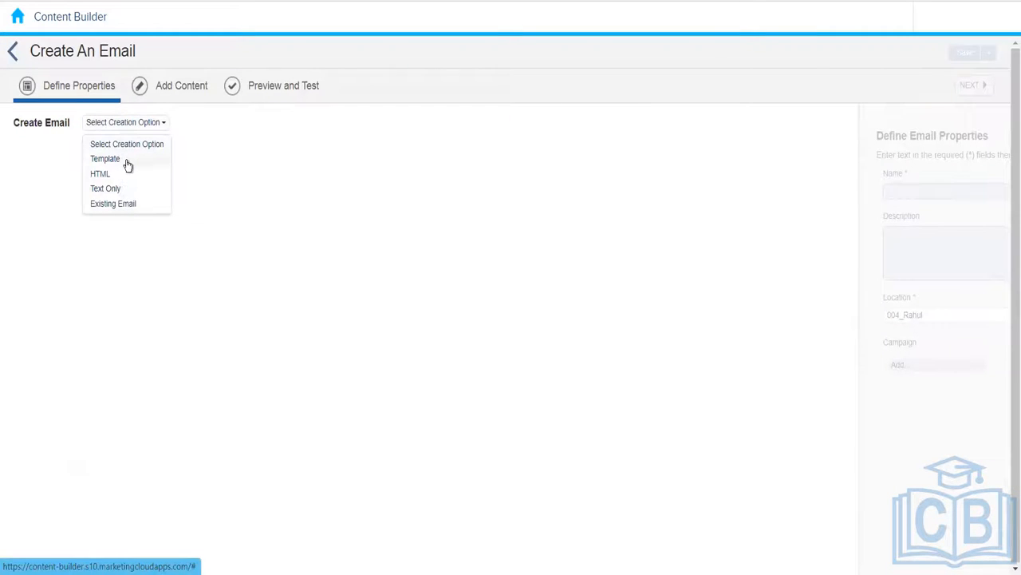
{"action": "left_click", "coordinate": [126, 162]}
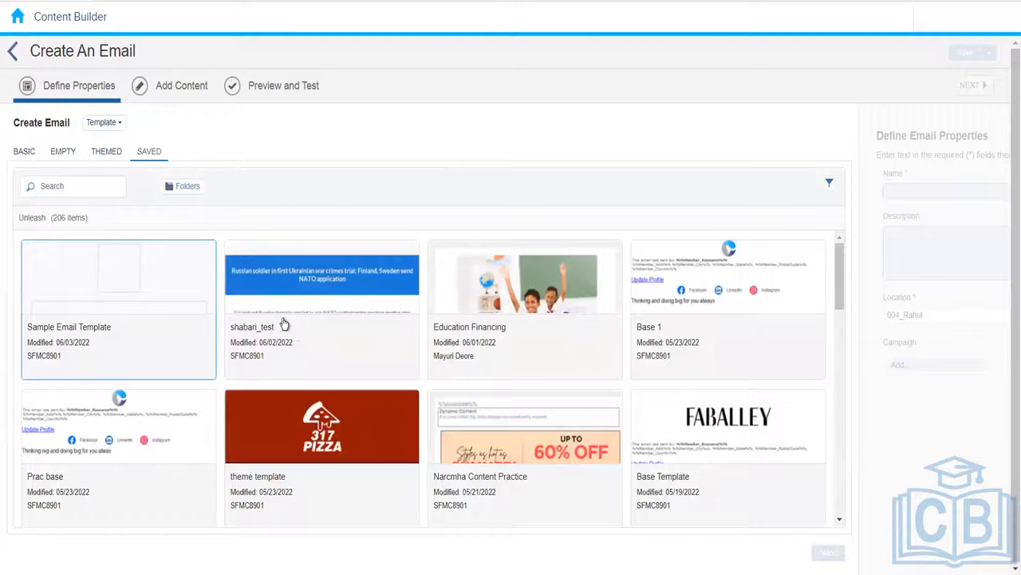
{"action": "left_click_drag", "start_coordinate": [839, 301], "coordinate": [859, 233]}
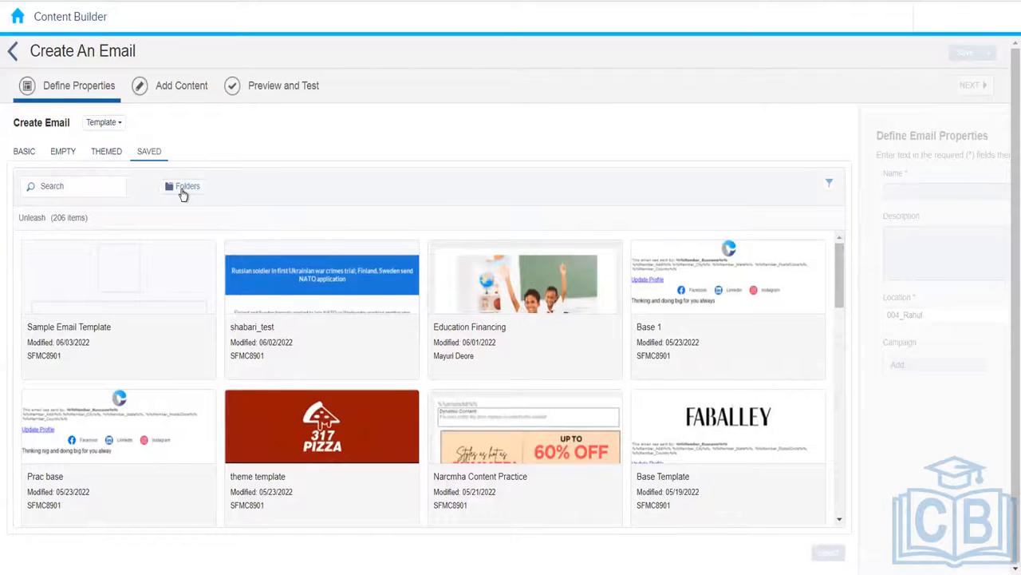
Step: Narrow the saved templates to the local folder that is set as the new email's location
{"action": "left_click", "coordinate": [183, 193]}
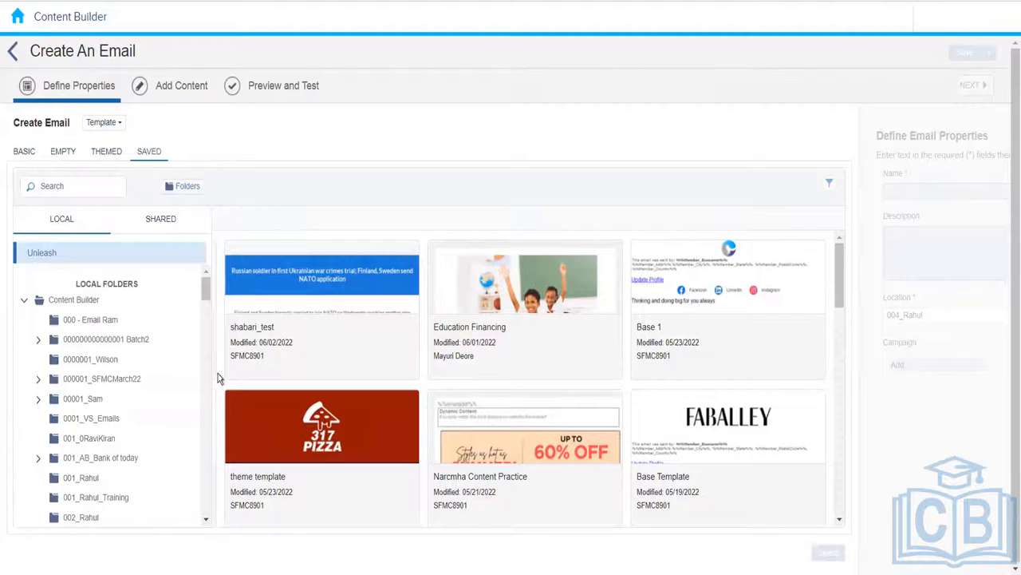
{"action": "scroll", "coordinate": [204, 298], "scroll_direction": "down", "scroll_amount": 2}
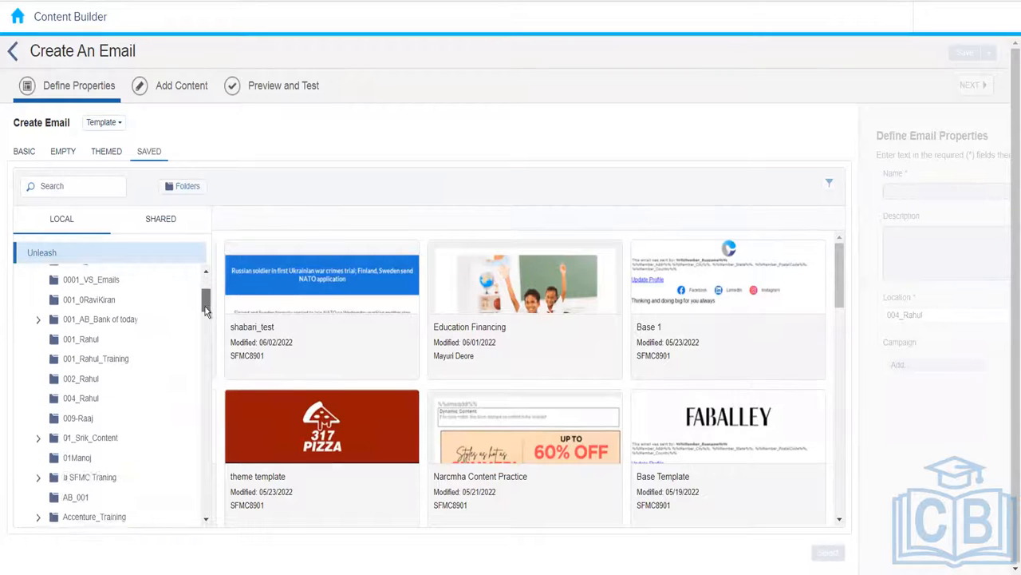
{"action": "left_click", "coordinate": [89, 394]}
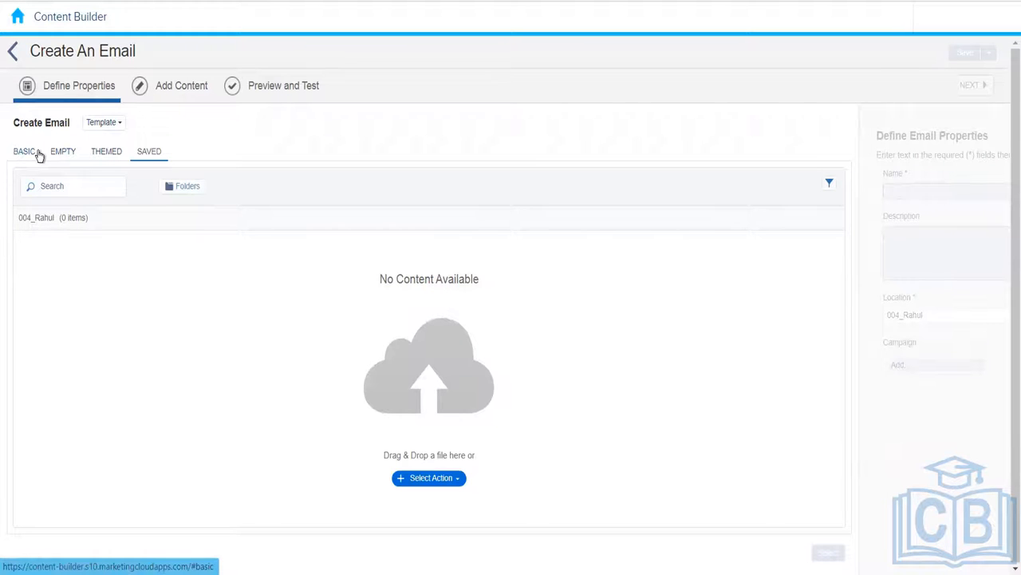
Step: Look through the themed and empty templates, list all saved templates under Unleash again and leave the email creation
{"action": "left_click", "coordinate": [100, 158]}
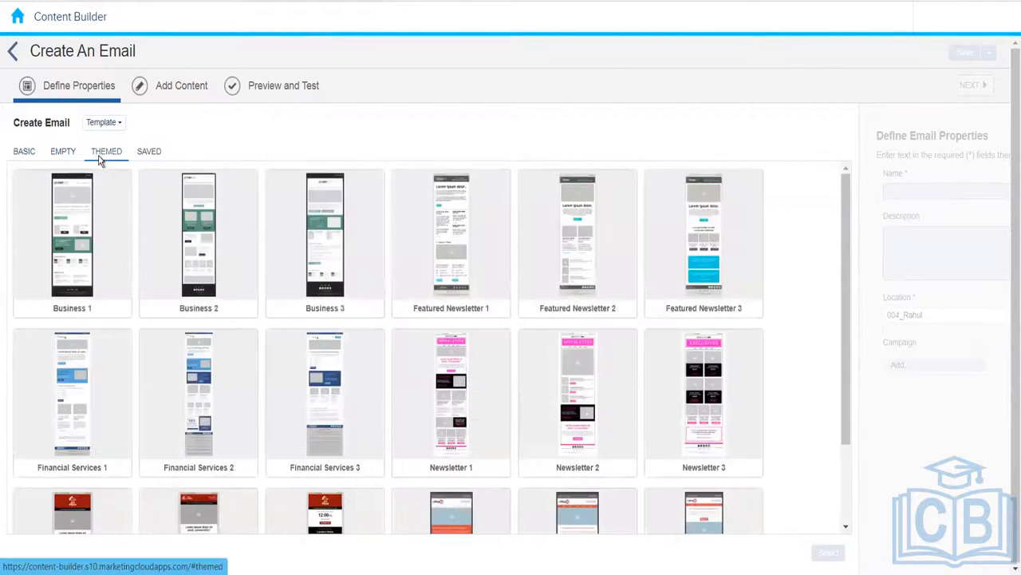
{"action": "left_click", "coordinate": [66, 156]}
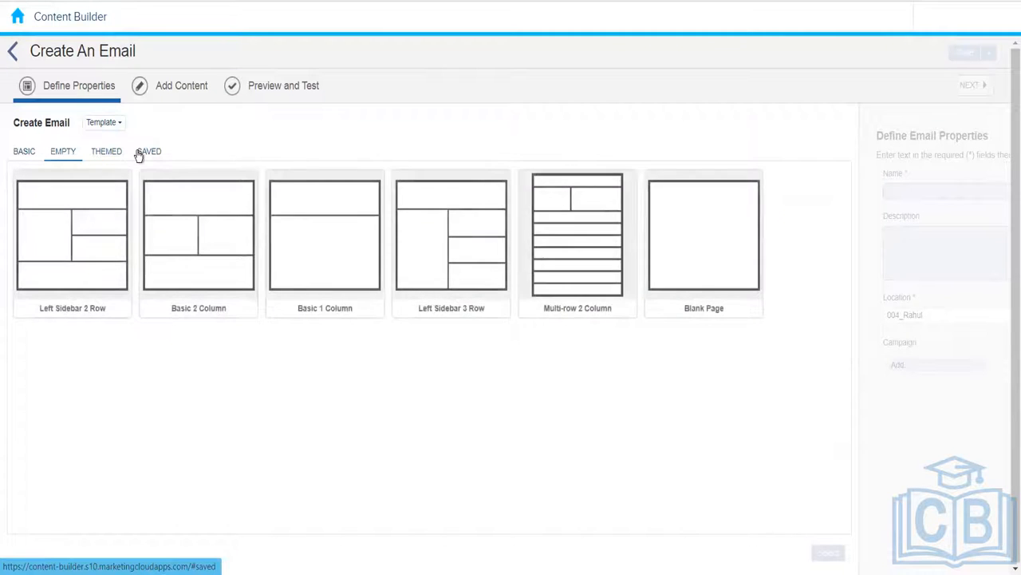
{"action": "left_click", "coordinate": [139, 155]}
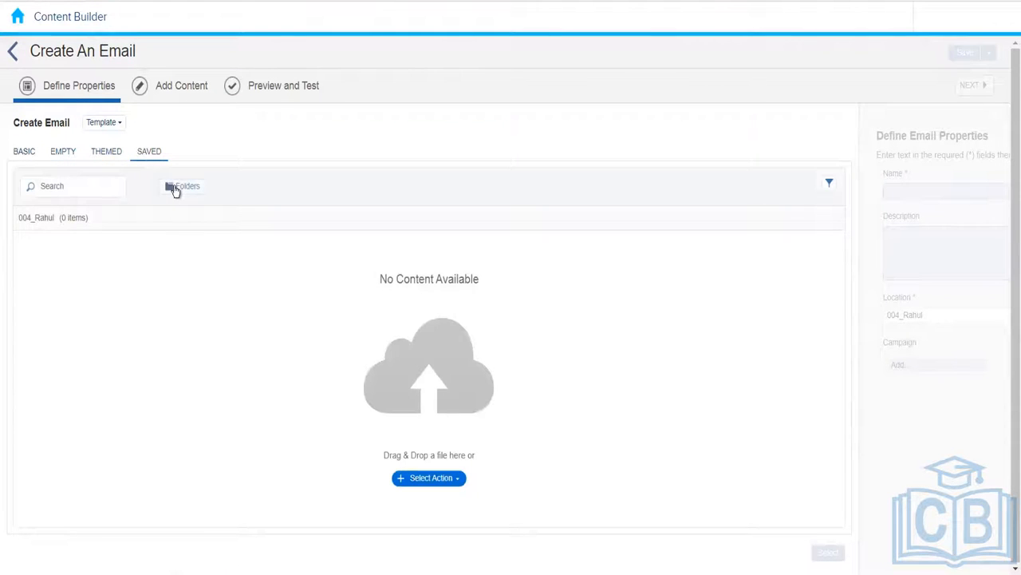
{"action": "left_click", "coordinate": [176, 190]}
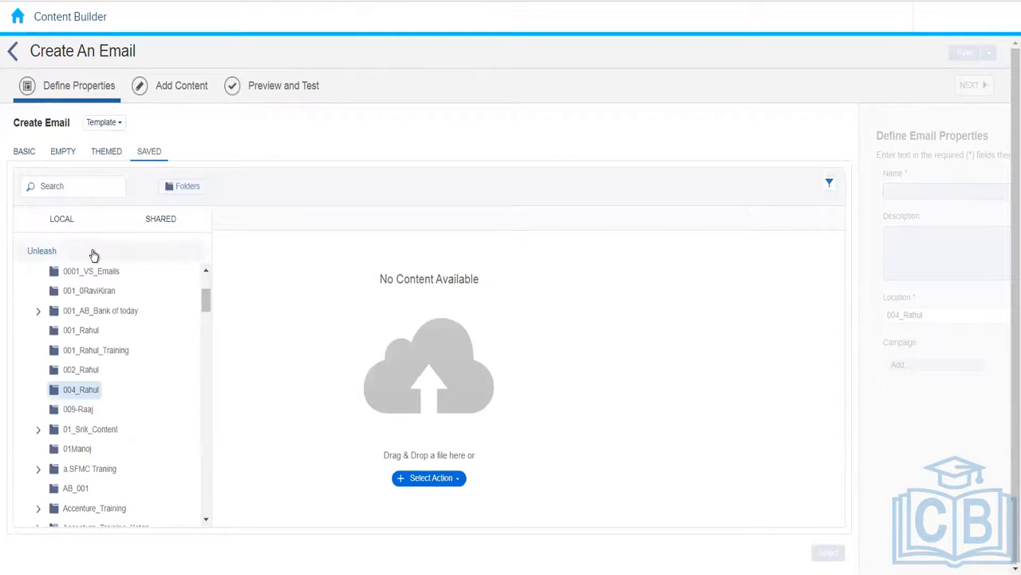
{"action": "left_click", "coordinate": [308, 159]}
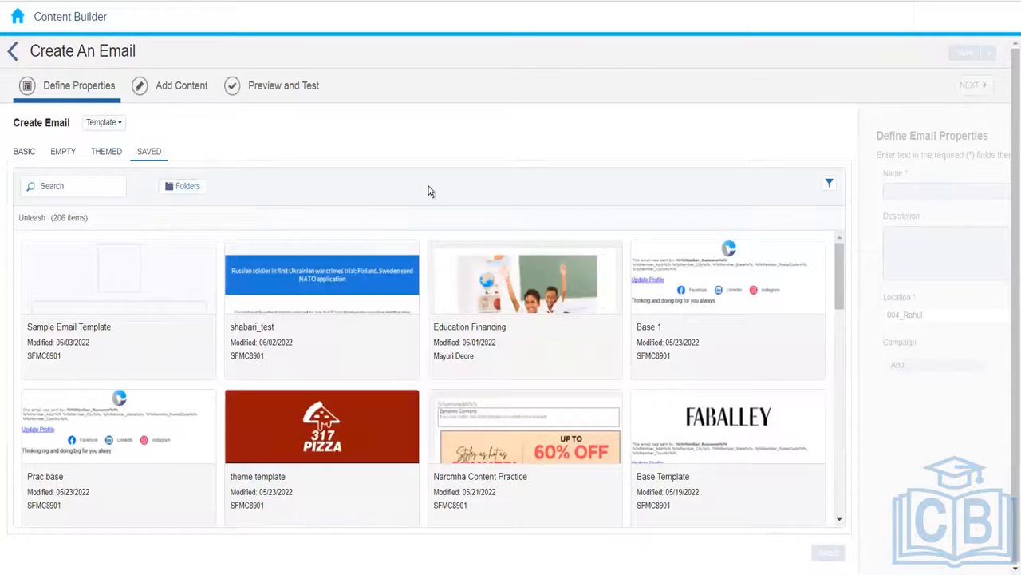
{"action": "left_click", "coordinate": [14, 53]}
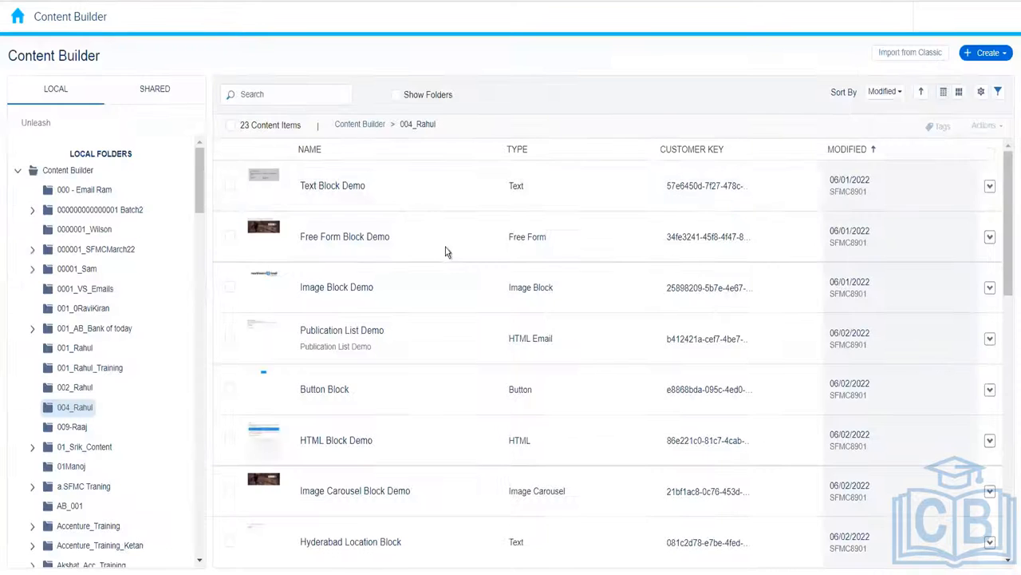
Step: Look into the Paste HTML option for a new email template and leave its code editor without saving
{"action": "left_click", "coordinate": [996, 56]}
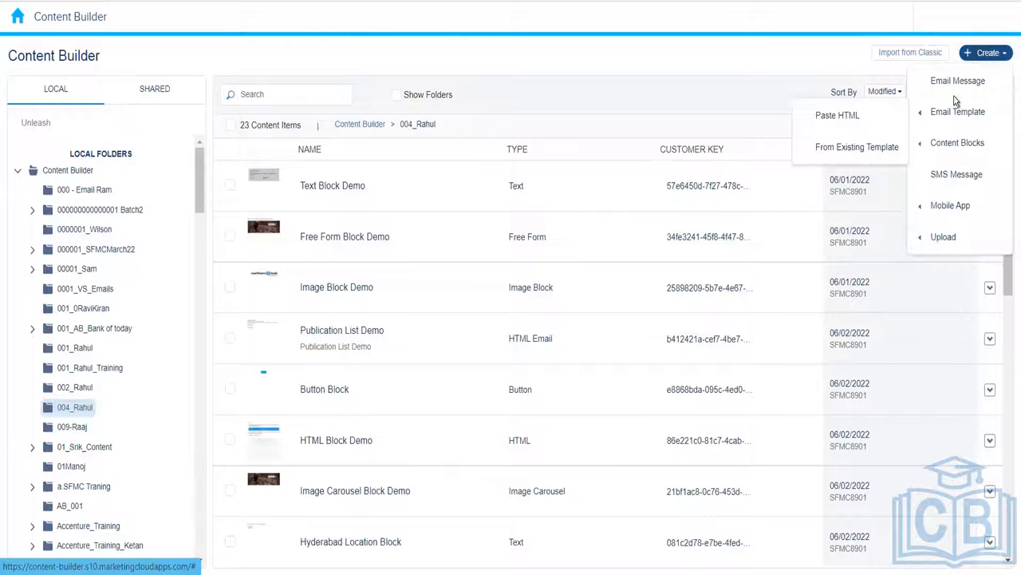
{"action": "mouse_move", "coordinate": [957, 122]}
{"action": "mouse_move", "coordinate": [939, 148]}
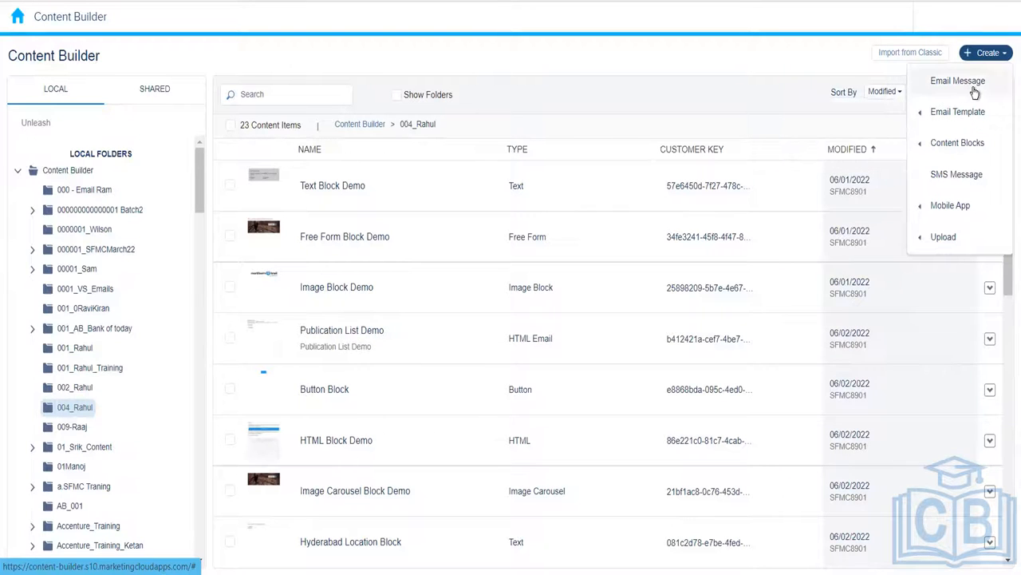
{"action": "mouse_move", "coordinate": [924, 117]}
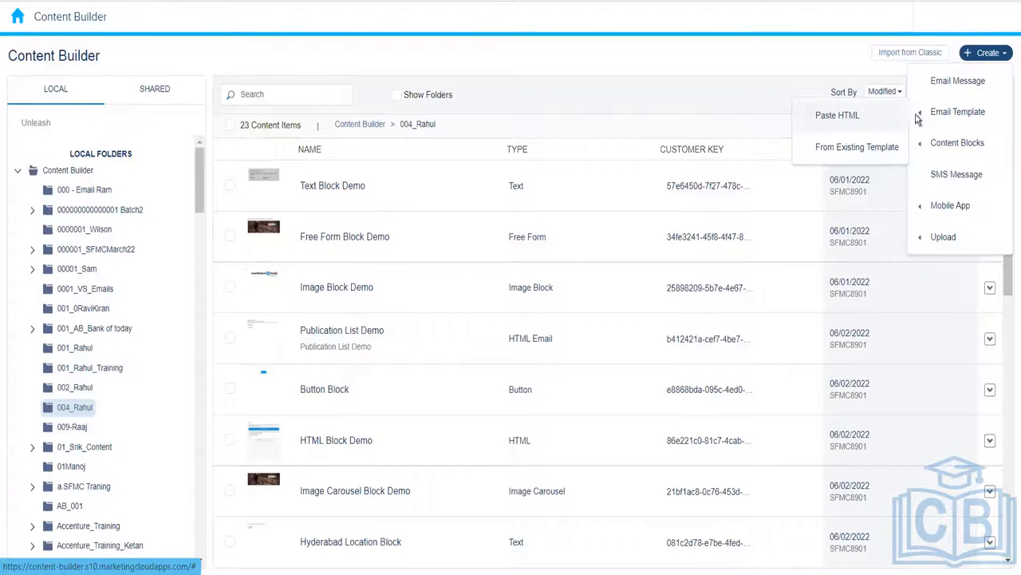
{"action": "left_click", "coordinate": [848, 119]}
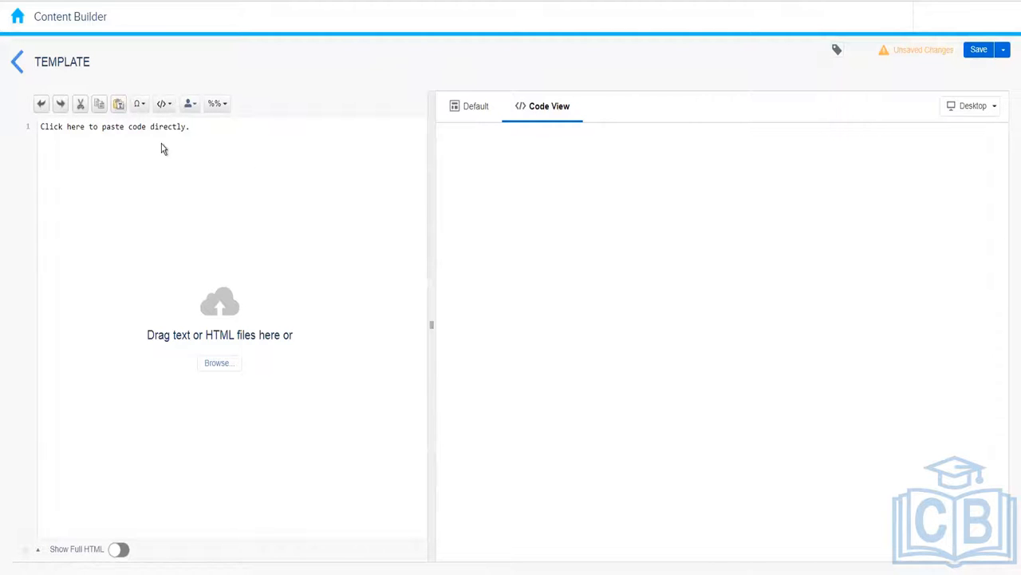
{"action": "left_click", "coordinate": [19, 65]}
{"action": "left_click", "coordinate": [528, 197]}
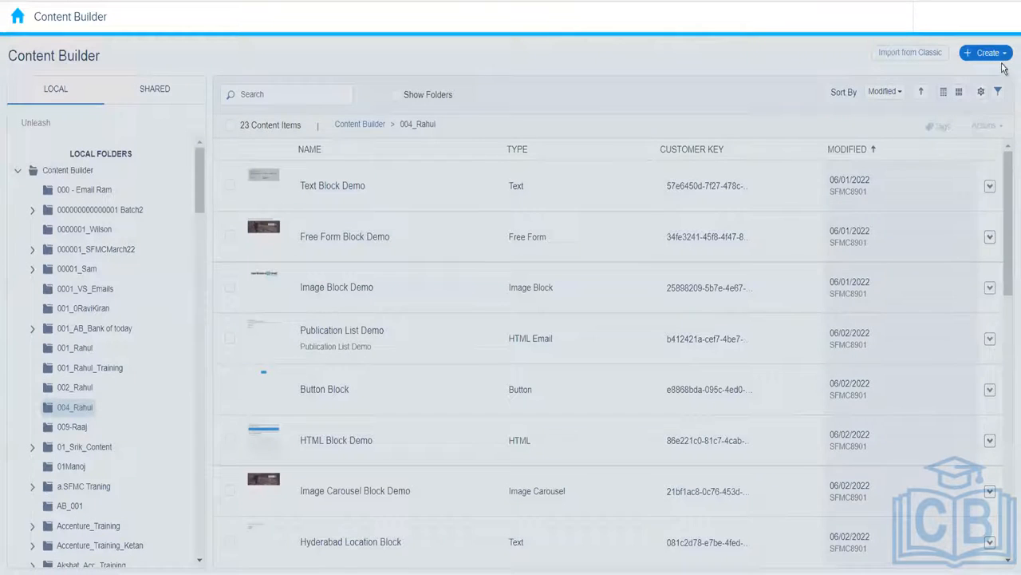
Step: Start a new email template from an existing template and look through the basic, themed and saved choices
{"action": "left_click", "coordinate": [990, 52]}
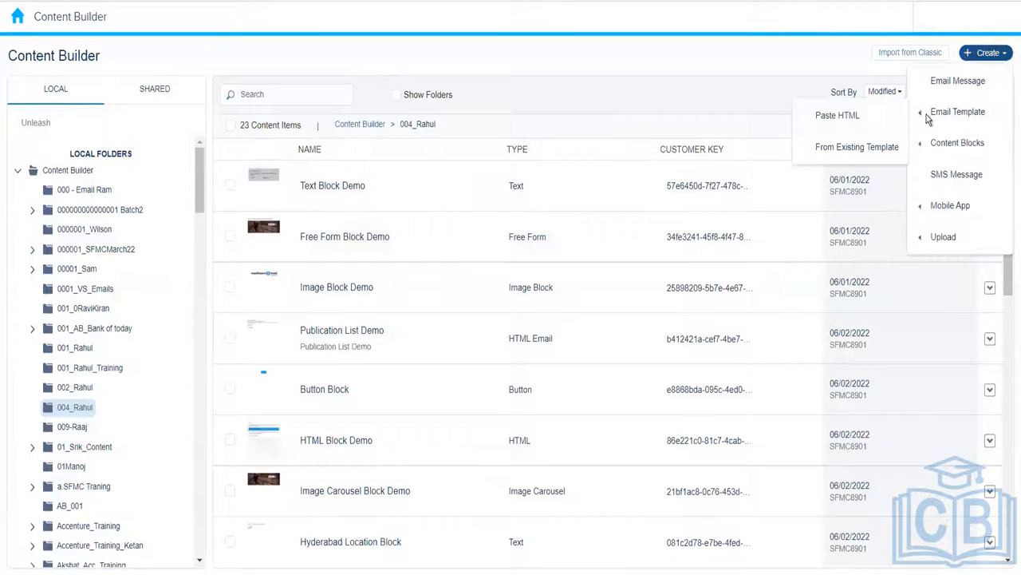
{"action": "left_click", "coordinate": [851, 148]}
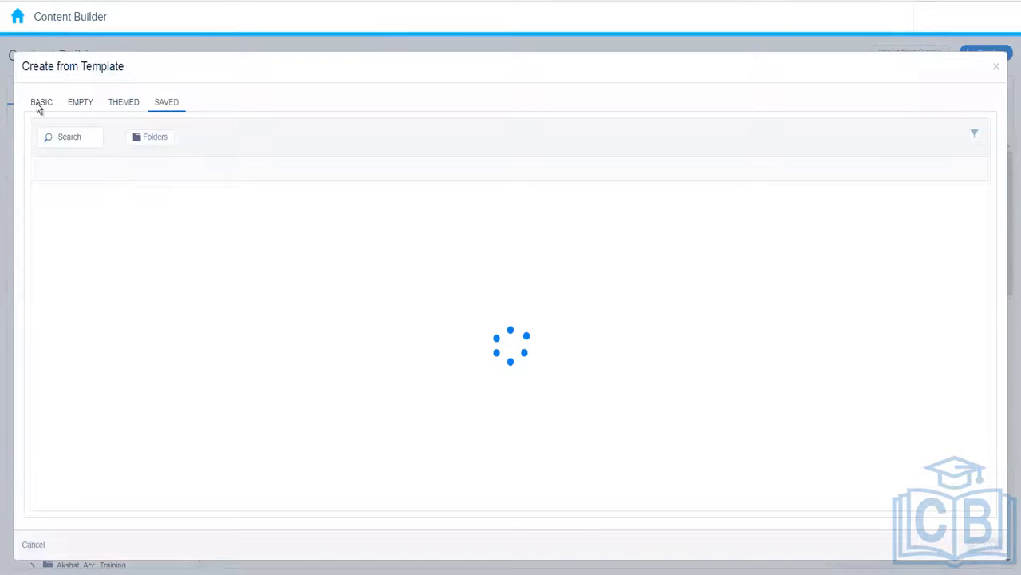
{"action": "left_click", "coordinate": [40, 104]}
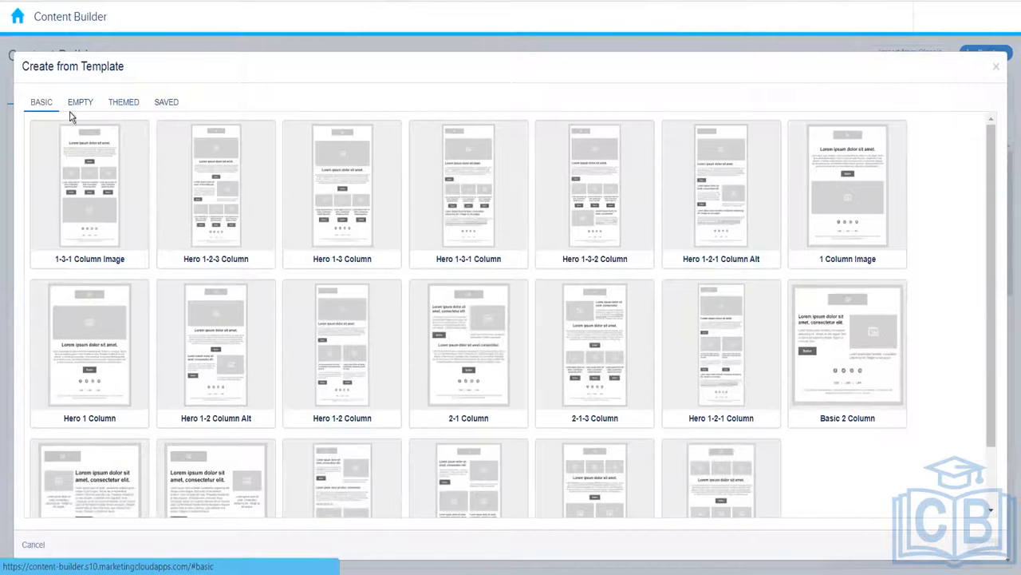
{"action": "left_click", "coordinate": [128, 104]}
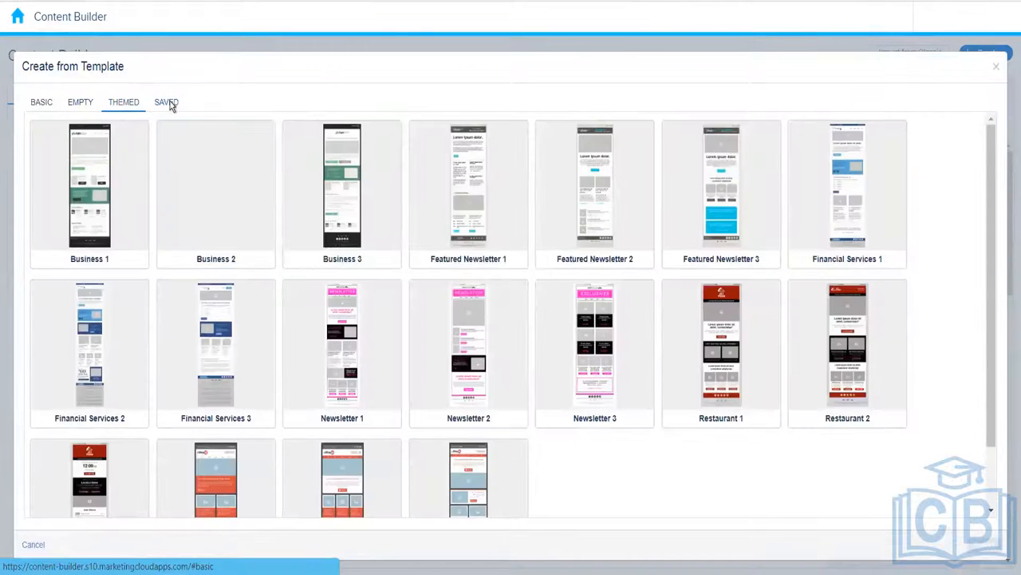
{"action": "left_click", "coordinate": [168, 104]}
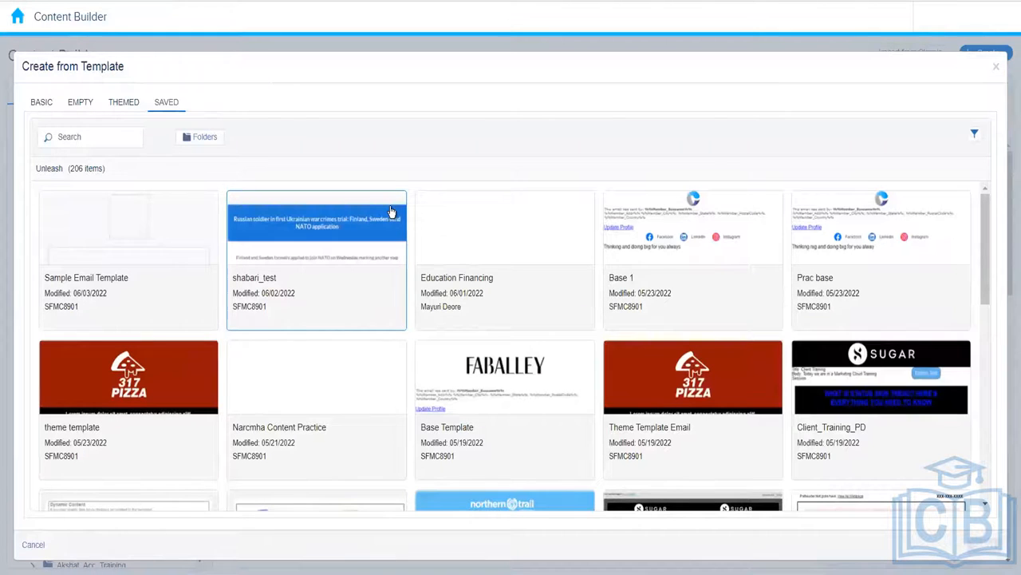
Step: Base the new email template on the basic Hero 1-3 Column template
{"action": "left_click", "coordinate": [41, 106]}
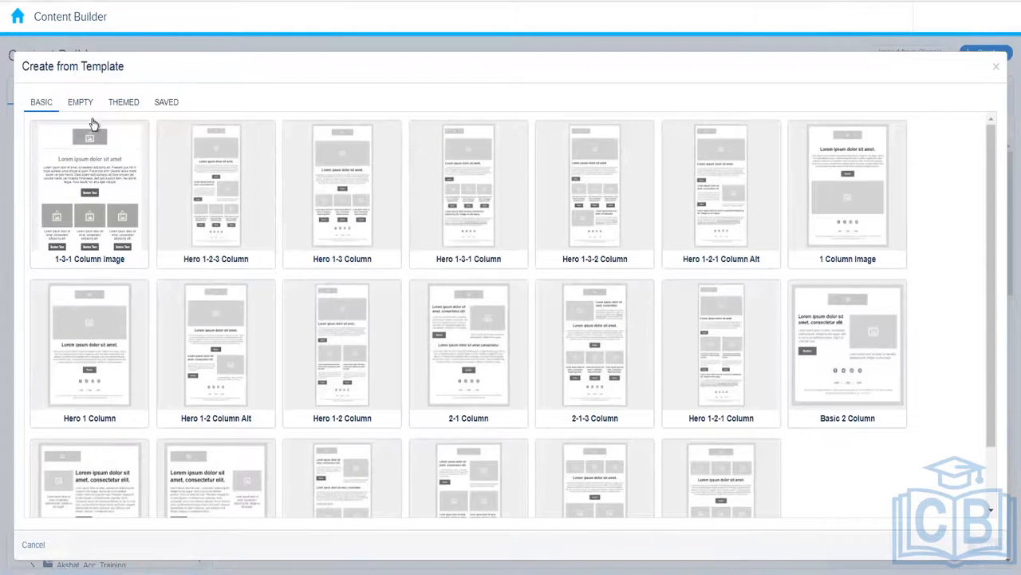
{"action": "left_click", "coordinate": [364, 191]}
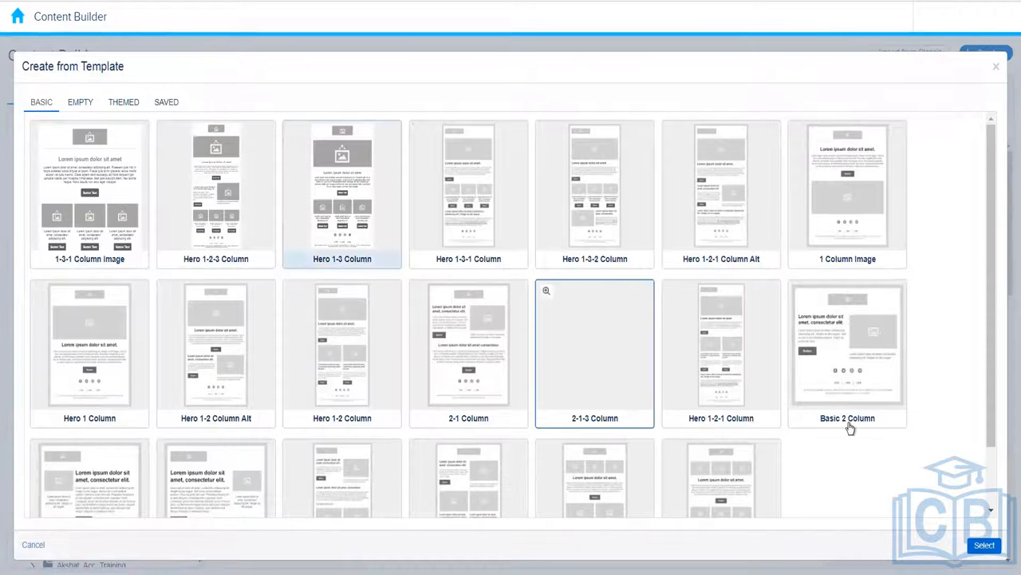
{"action": "left_click", "coordinate": [983, 545]}
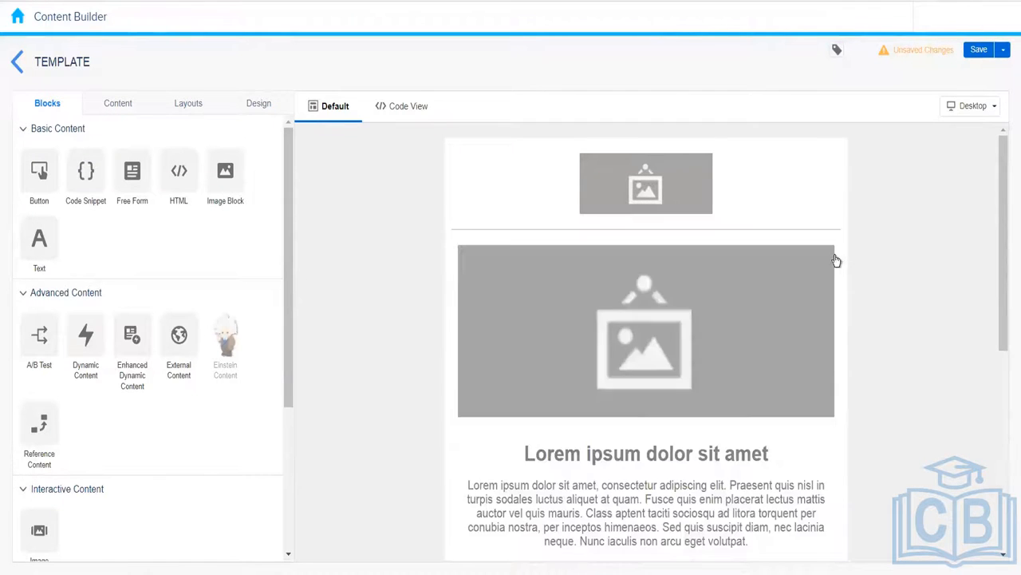
Step: Delete the layout holding the large hero image and headline text from the template
{"action": "left_click", "coordinate": [830, 251]}
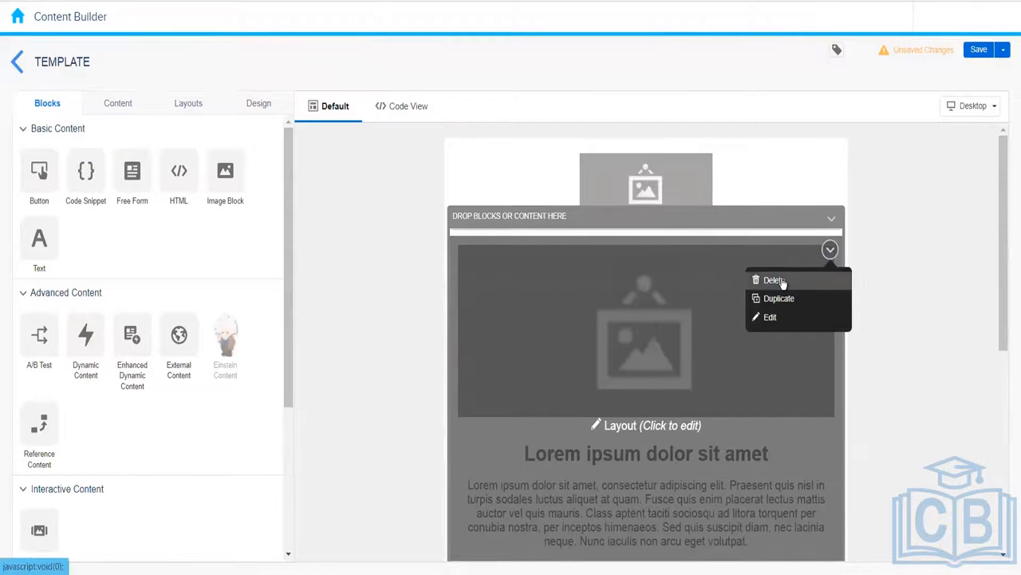
{"action": "left_click", "coordinate": [781, 282]}
{"action": "left_click", "coordinate": [665, 283]}
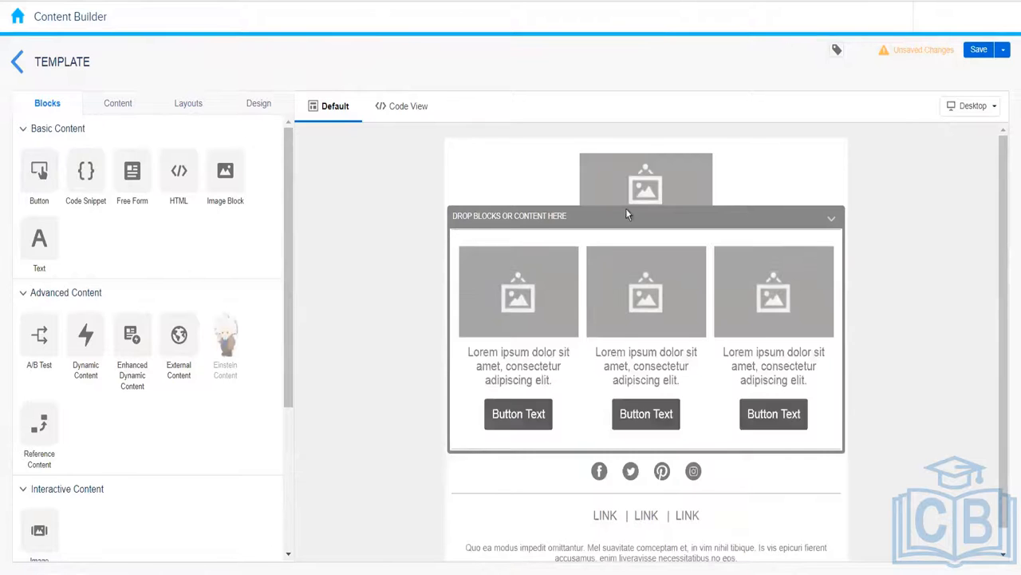
Step: Save the new template as Basic Template 2 Demo and return to the content list
{"action": "left_click", "coordinate": [975, 51]}
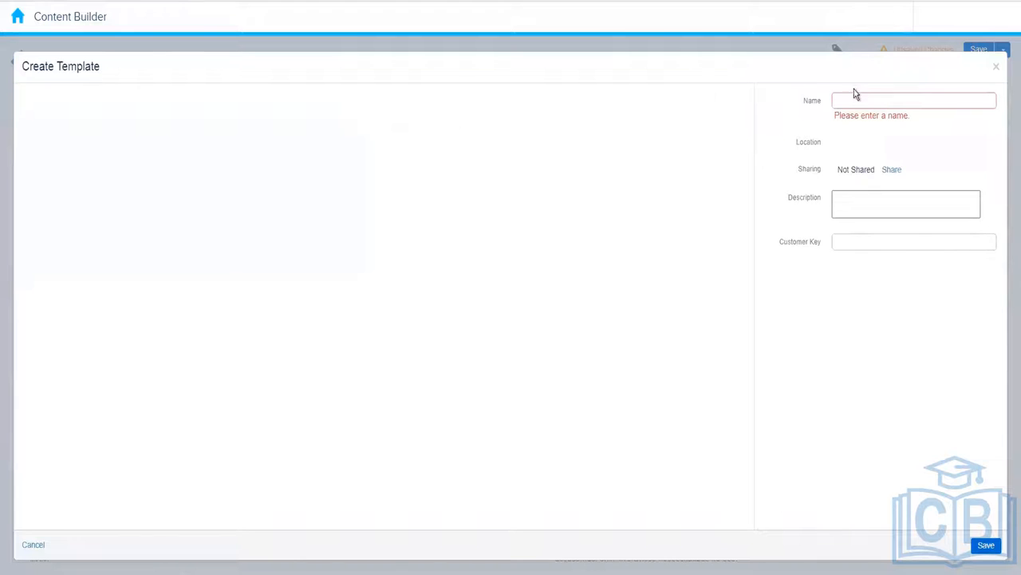
{"action": "left_click", "coordinate": [855, 100]}
{"action": "type", "text": "B"}
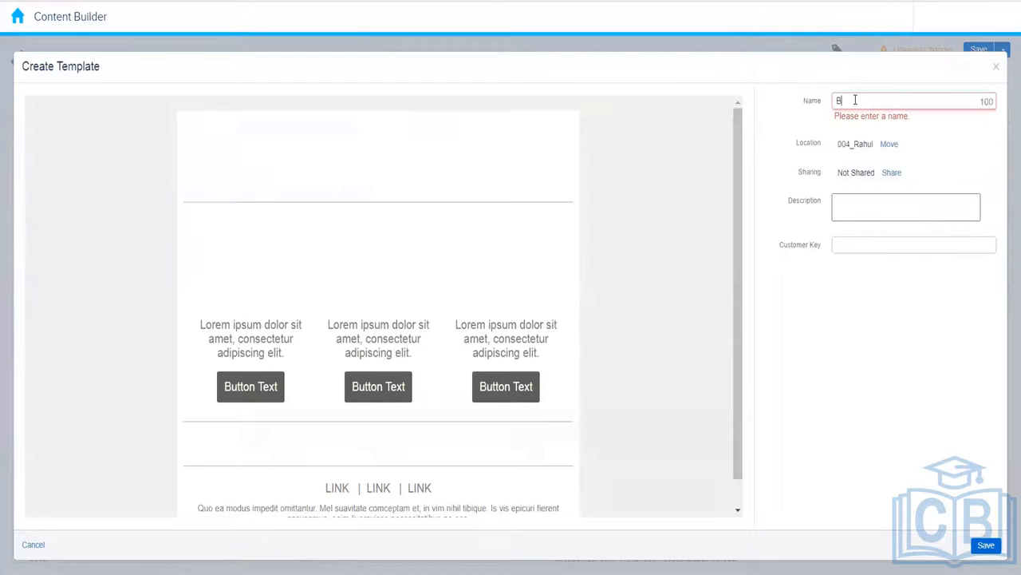
{"action": "type", "text": "asic Templa"}
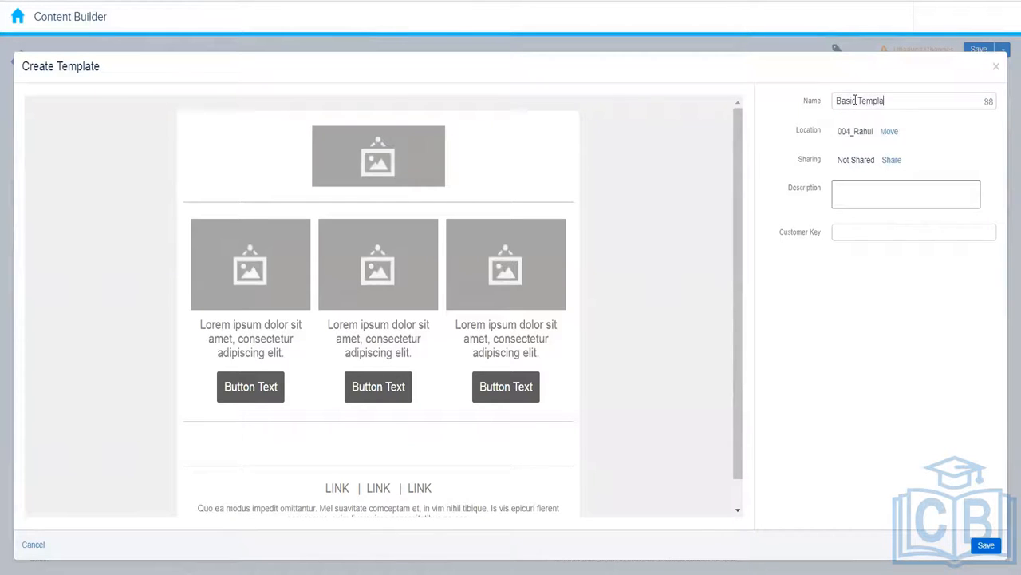
{"action": "type", "text": "te 2 "}
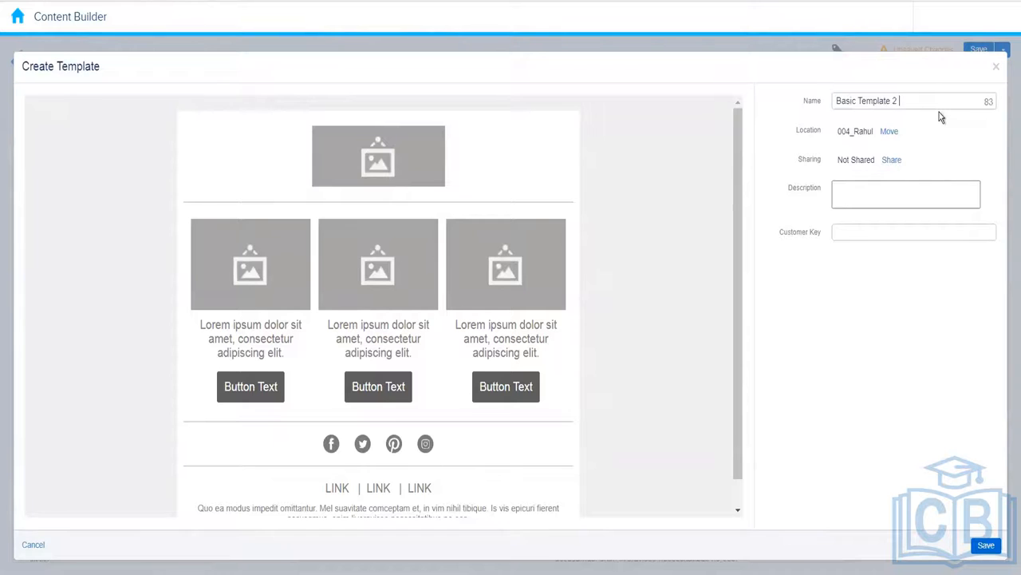
{"action": "type", "text": "Demo"}
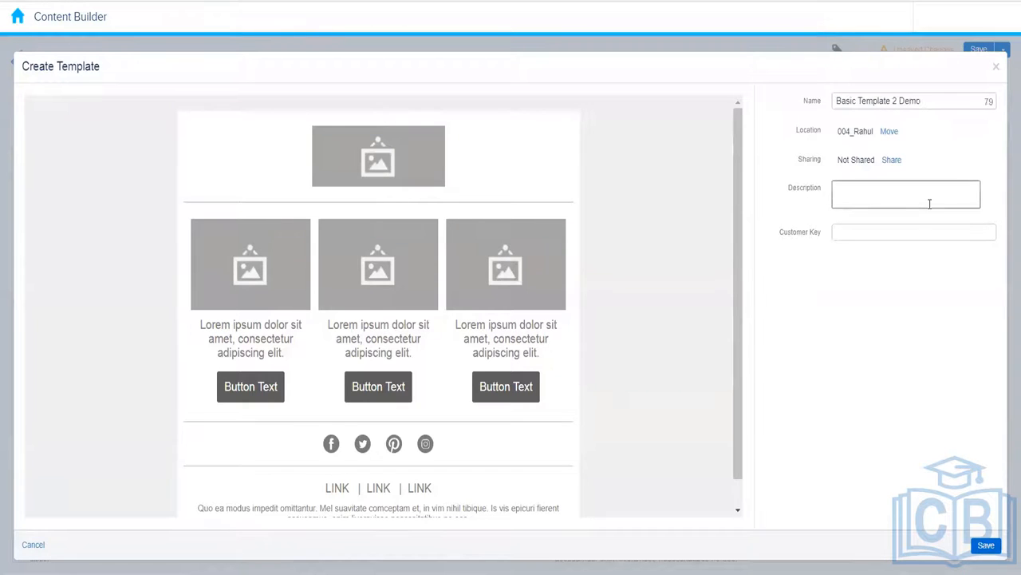
{"action": "left_click", "coordinate": [987, 545]}
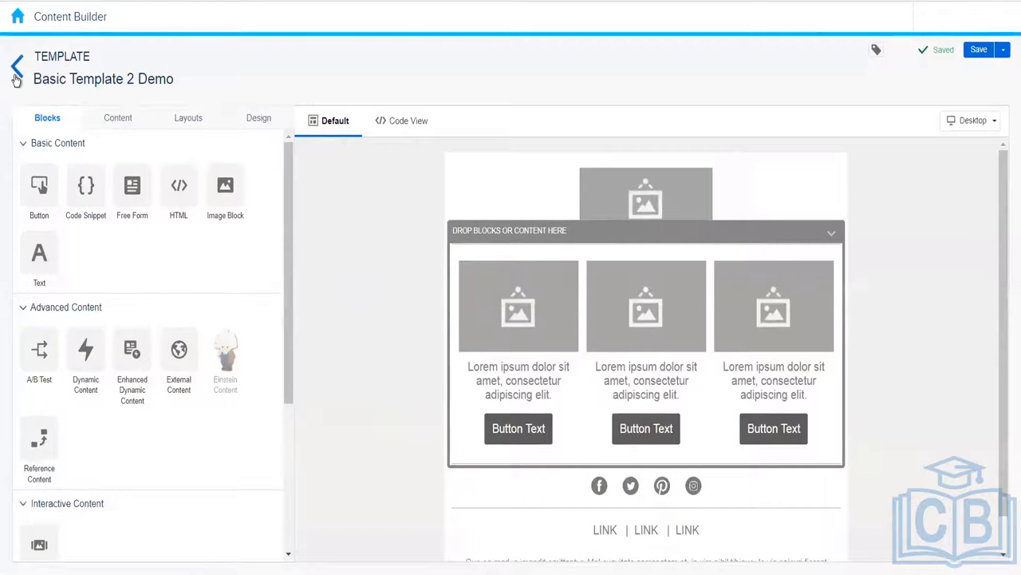
{"action": "left_click", "coordinate": [16, 79]}
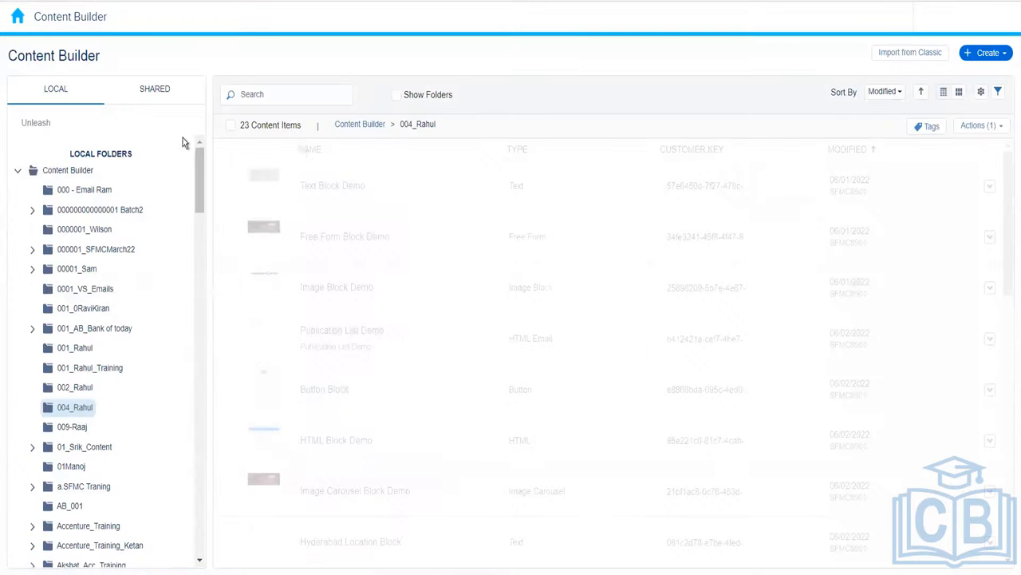
Step: Start another email template from an existing template, look through the saved templates, and cancel without choosing one
{"action": "left_click", "coordinate": [993, 53]}
{"action": "mouse_move", "coordinate": [937, 115]}
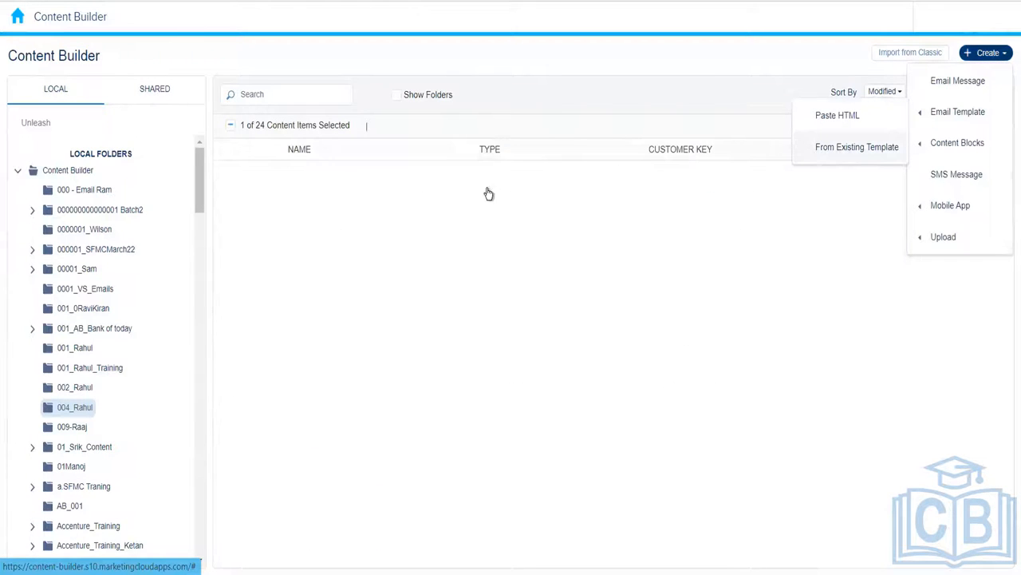
{"action": "left_click", "coordinate": [316, 212]}
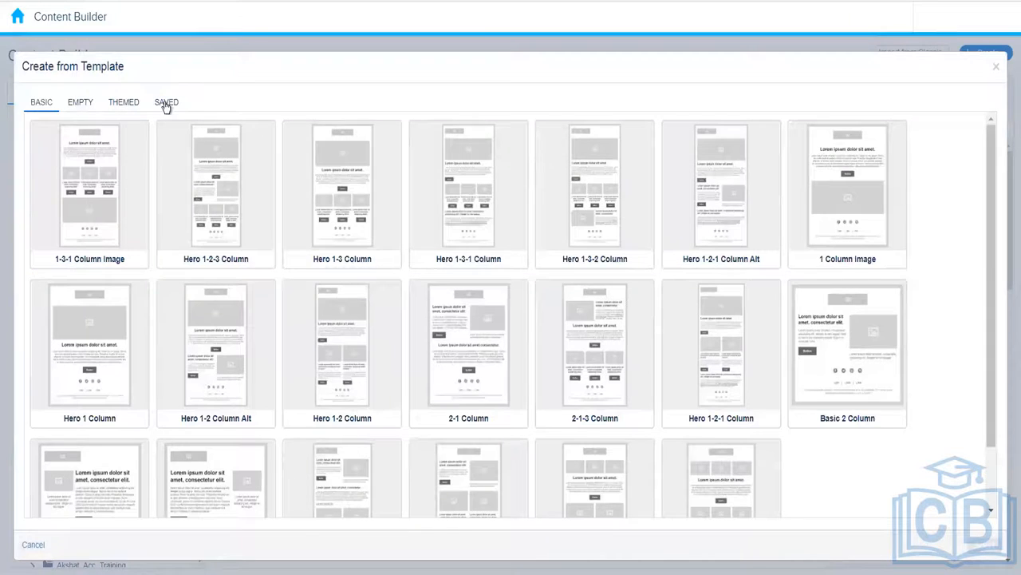
{"action": "left_click", "coordinate": [166, 104]}
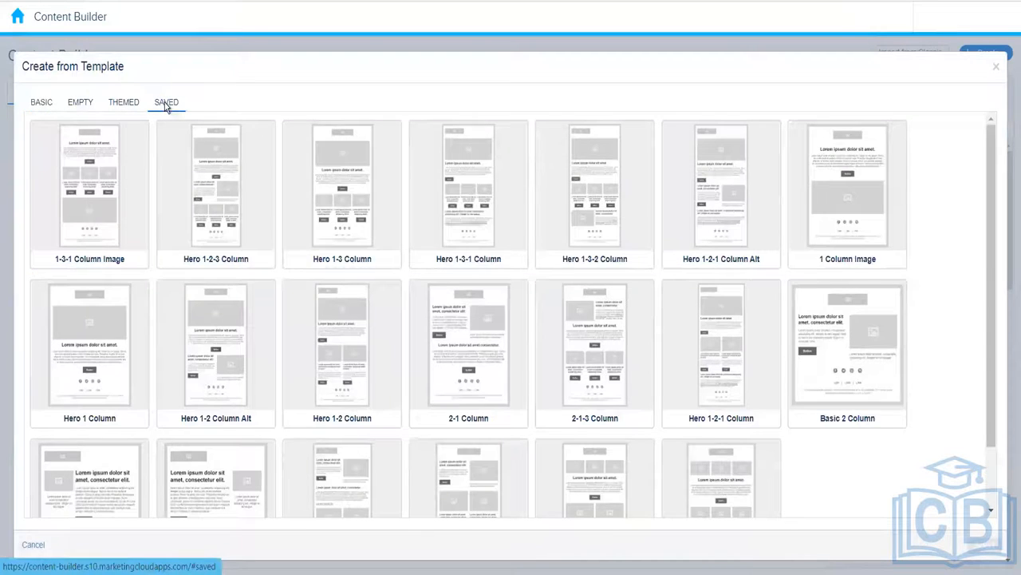
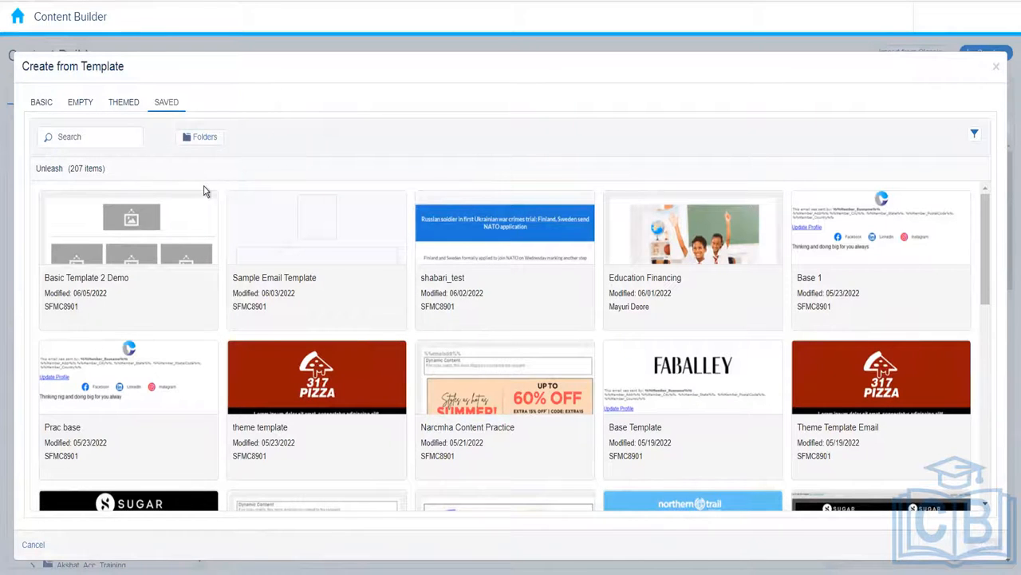
{"action": "left_click", "coordinate": [249, 198]}
{"action": "left_click", "coordinate": [35, 545]}
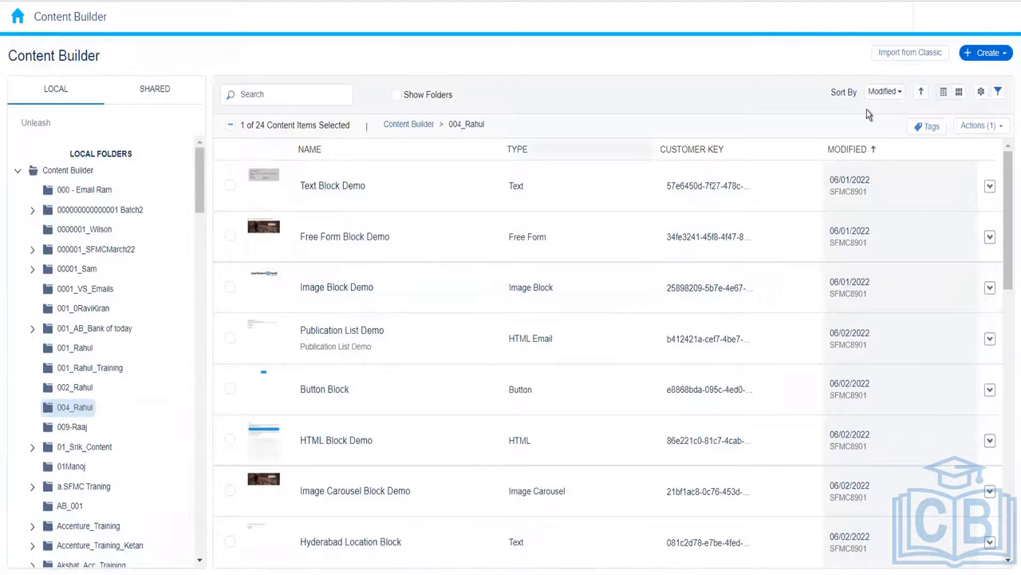
Step: Start a new email message and look into the Existing Email creation option
{"action": "left_click", "coordinate": [981, 58]}
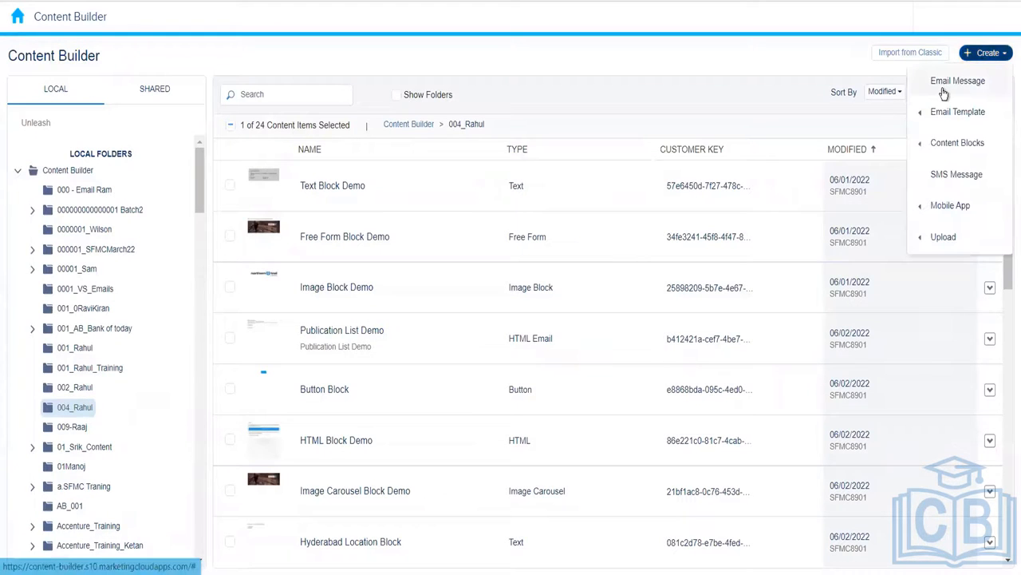
{"action": "left_click", "coordinate": [975, 86]}
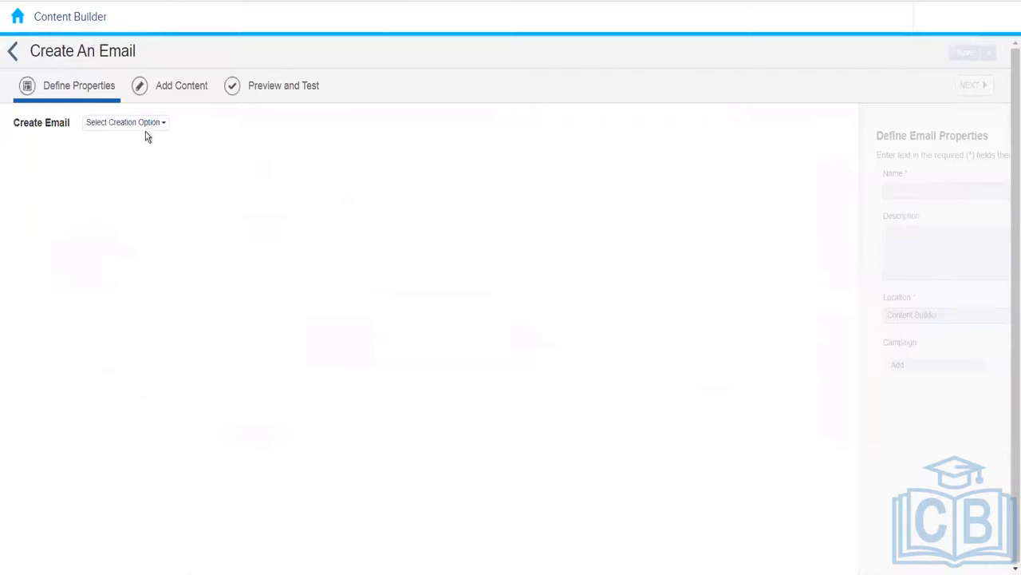
{"action": "left_click", "coordinate": [147, 128]}
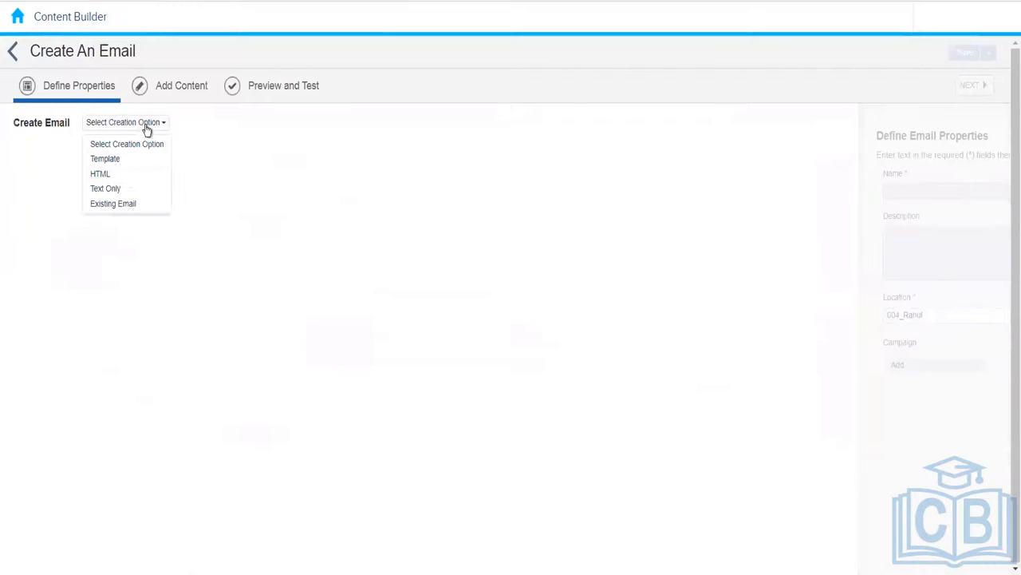
{"action": "left_click", "coordinate": [146, 207]}
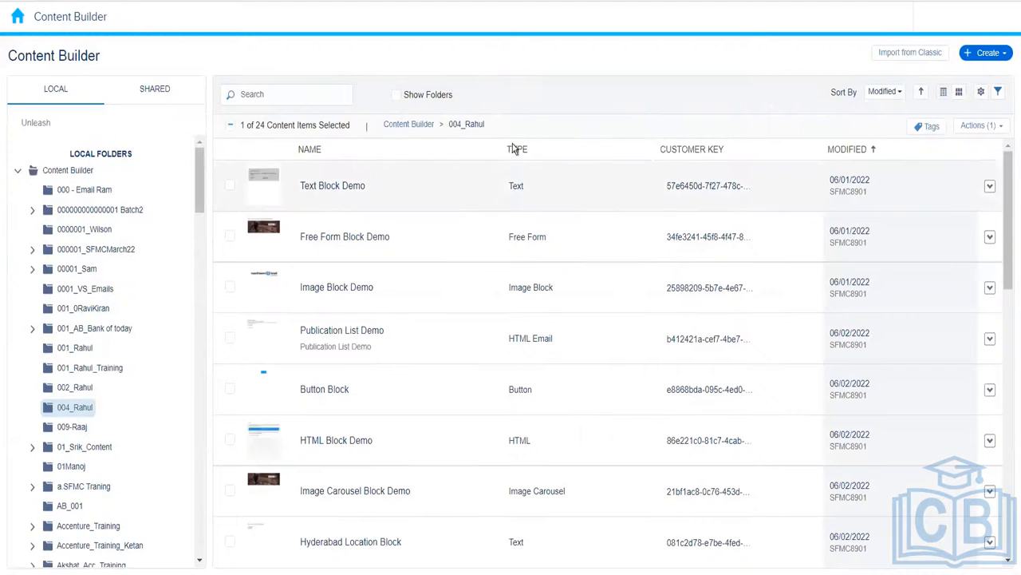
Step: Start a new email message and look into the Template creation option without saving an email
{"action": "left_click", "coordinate": [1003, 55]}
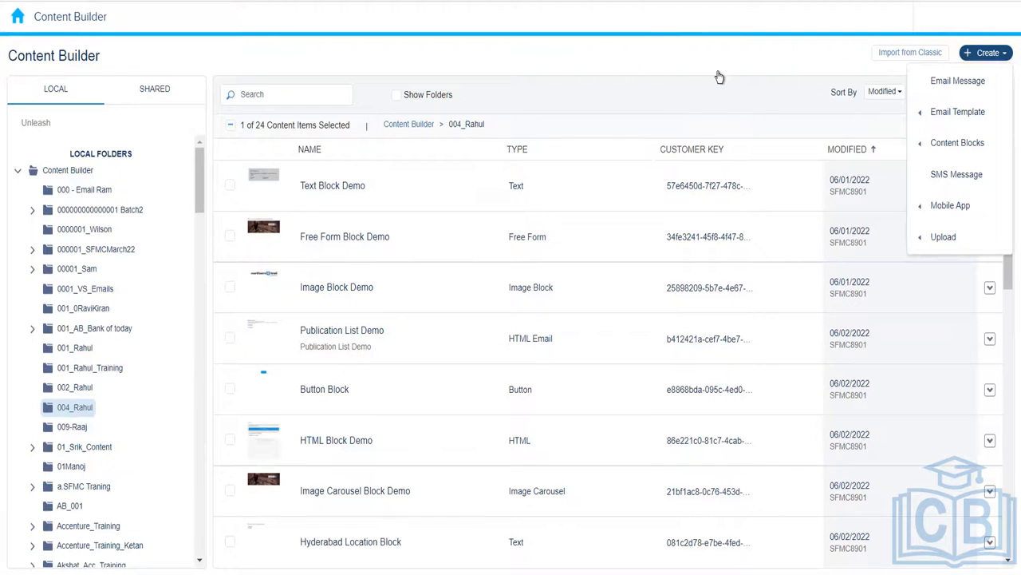
{"action": "left_click", "coordinate": [656, 88]}
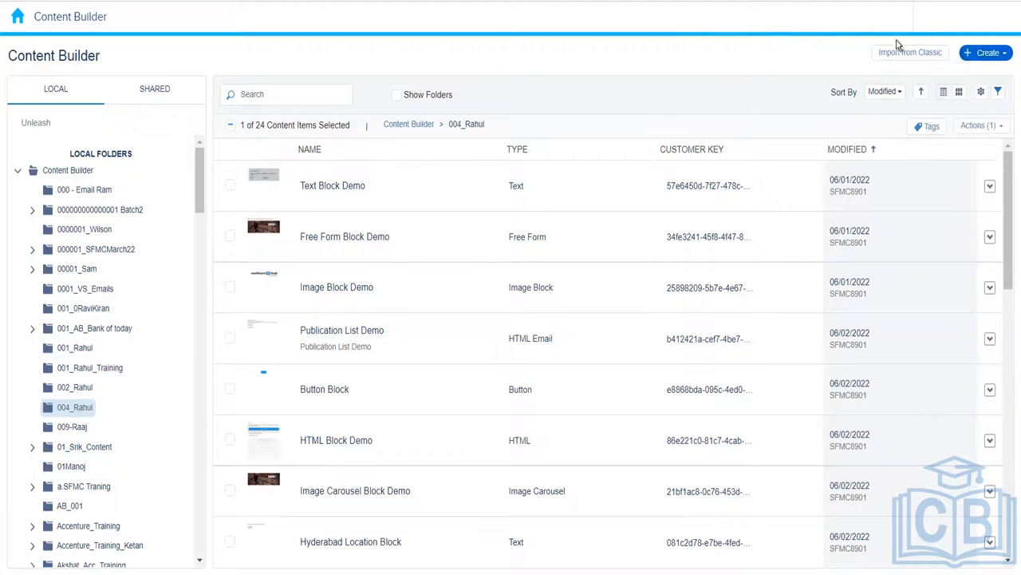
{"action": "left_click", "coordinate": [994, 52]}
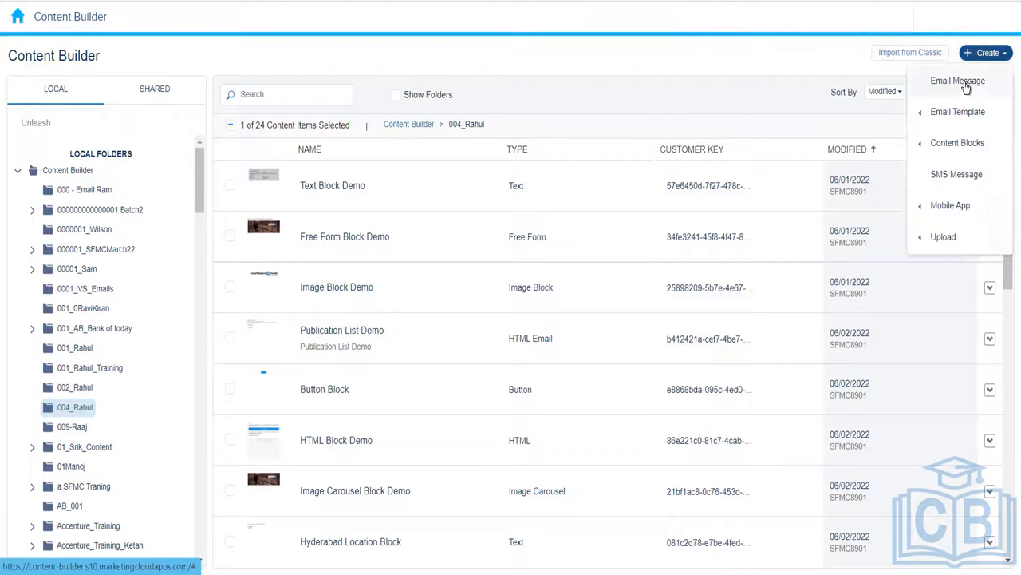
{"action": "left_click", "coordinate": [964, 83]}
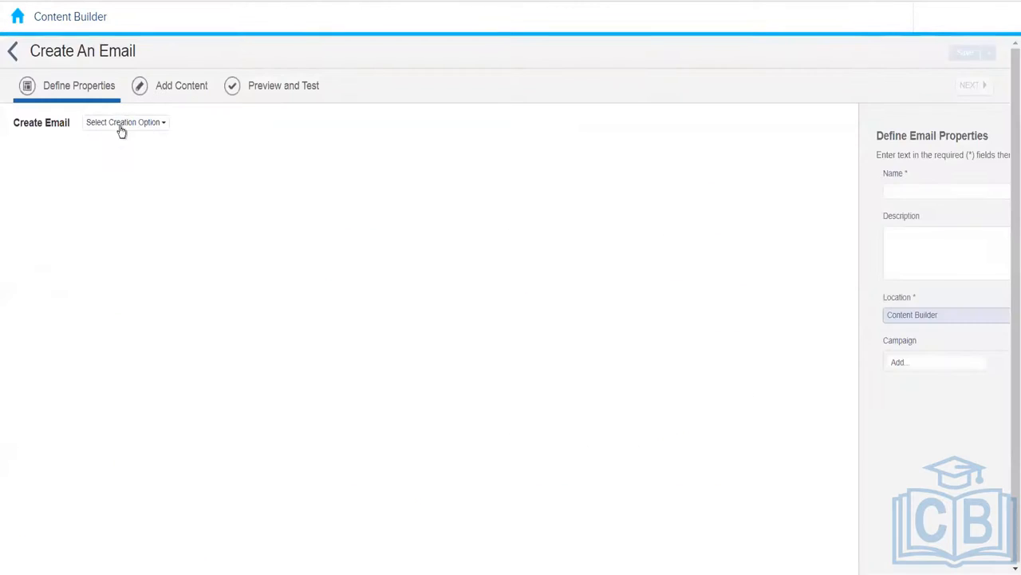
{"action": "left_click", "coordinate": [124, 127]}
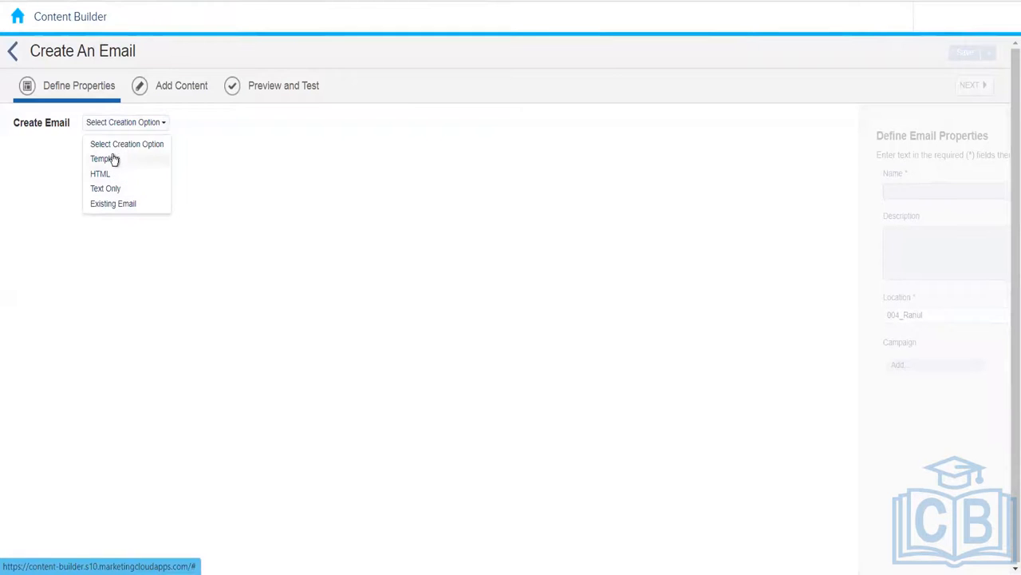
{"action": "left_click", "coordinate": [112, 159]}
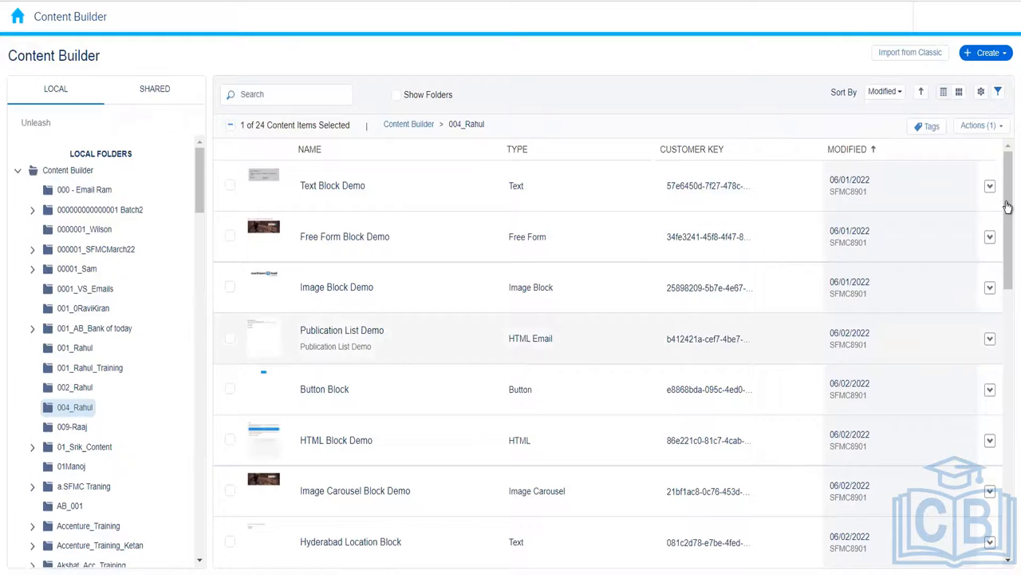
Step: Try adding a blank text block beneath the logo in the Basic Template Based Email message, leaving the editor without saving
{"action": "left_click_drag", "start_coordinate": [1008, 233], "coordinate": [1008, 494]}
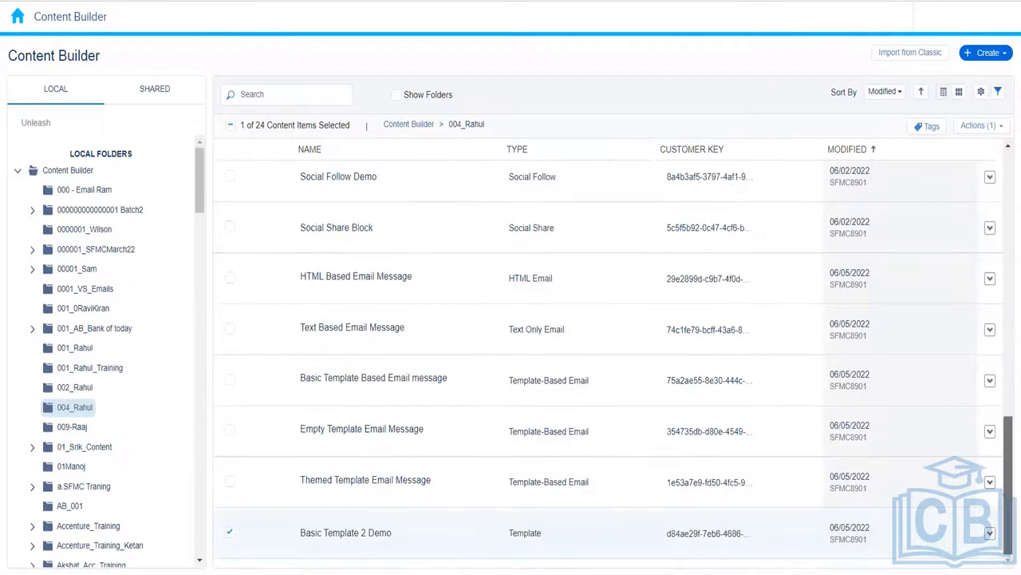
{"action": "left_click", "coordinate": [399, 386]}
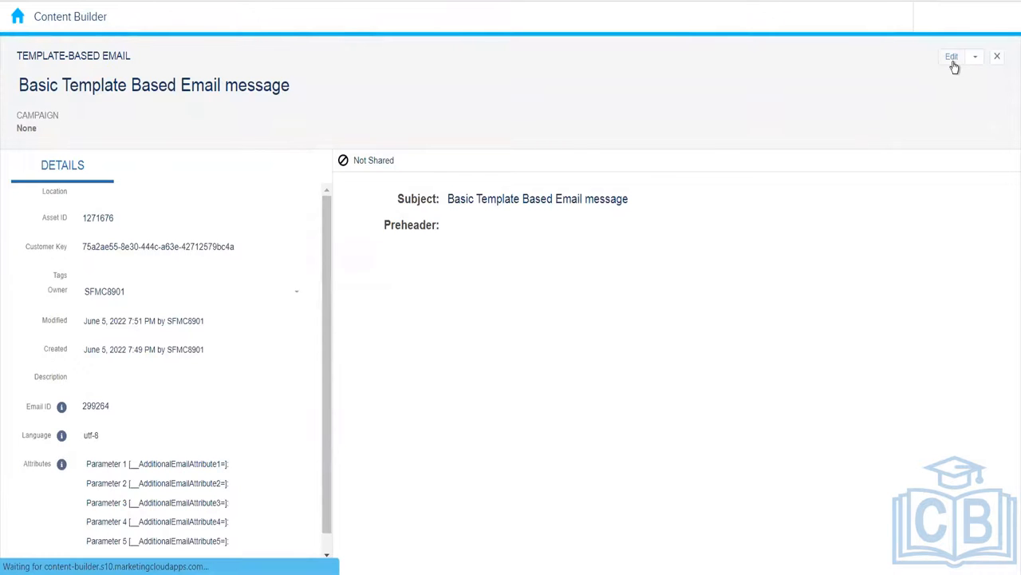
{"action": "left_click", "coordinate": [952, 62]}
{"action": "left_click", "coordinate": [890, 92]}
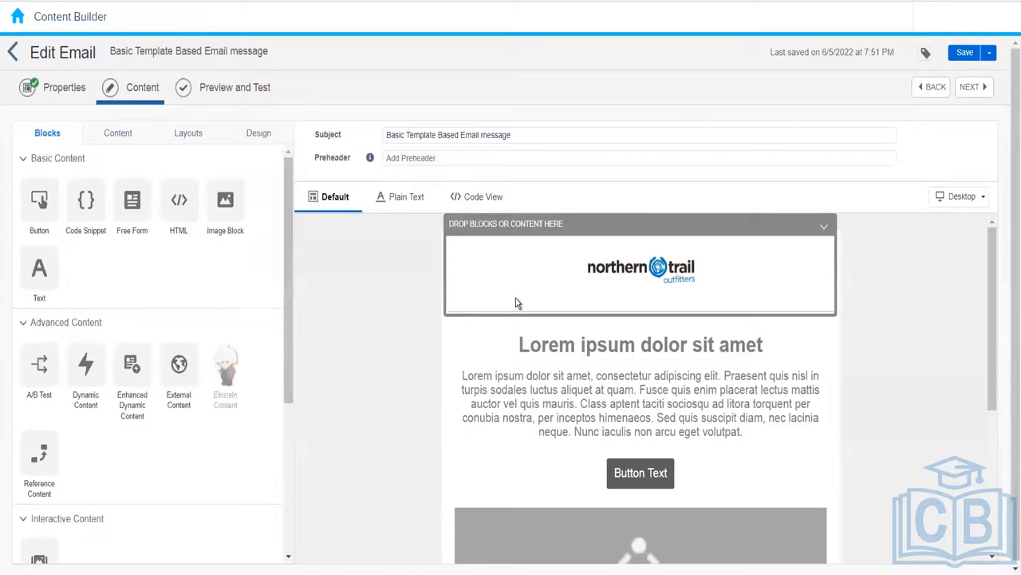
{"action": "left_click_drag", "start_coordinate": [40, 263], "coordinate": [527, 319]}
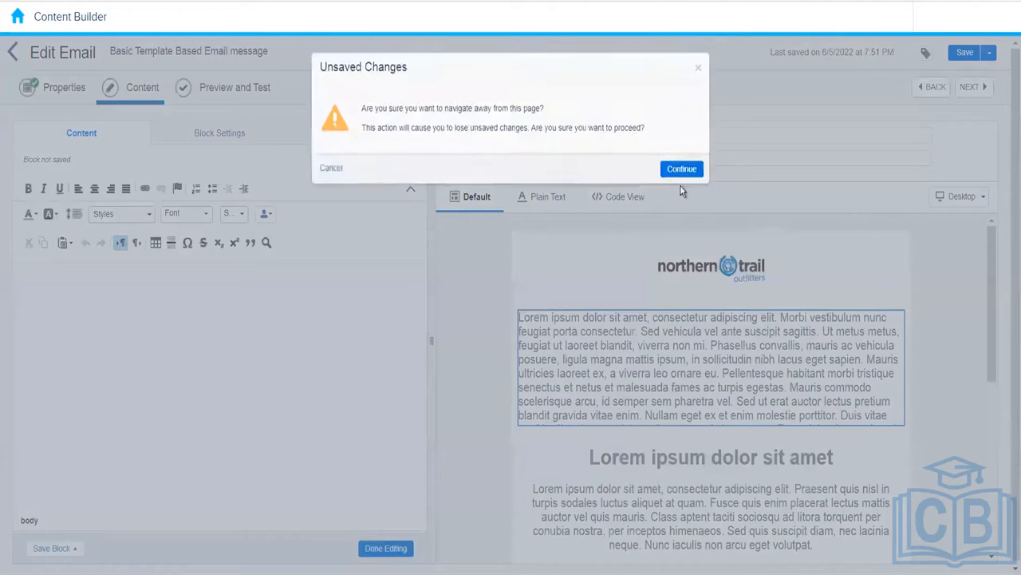
{"action": "left_click", "coordinate": [681, 177]}
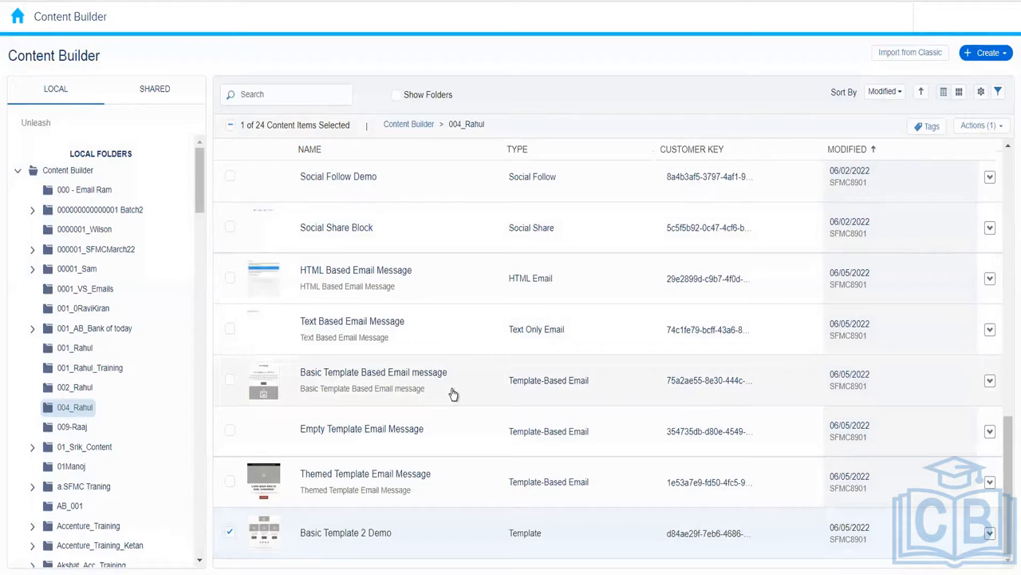
Step: Open the Basic Template Based Email message for editing and go to its content stage
{"action": "left_click", "coordinate": [373, 372]}
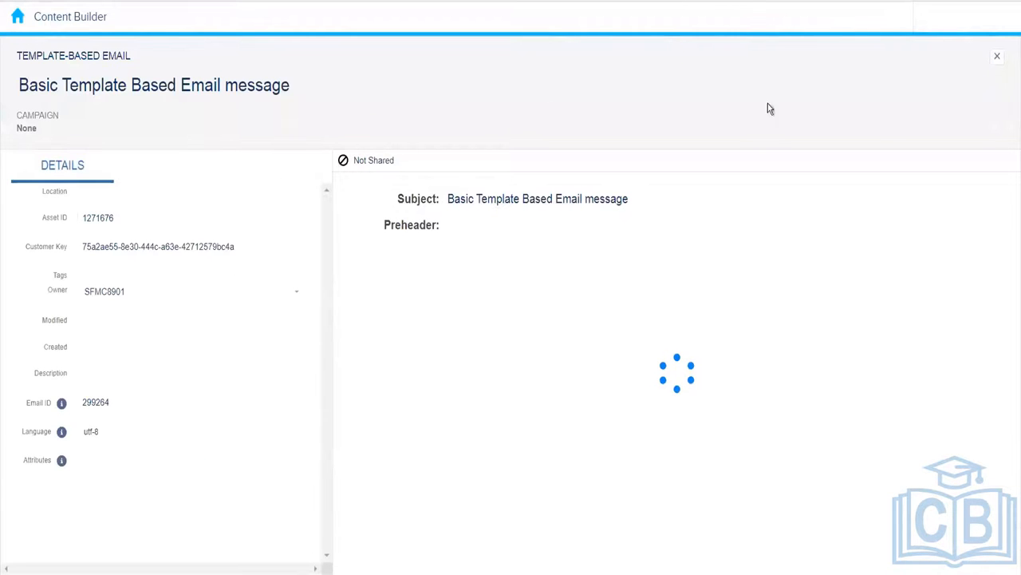
{"action": "left_click", "coordinate": [953, 56]}
{"action": "left_click", "coordinate": [900, 90]}
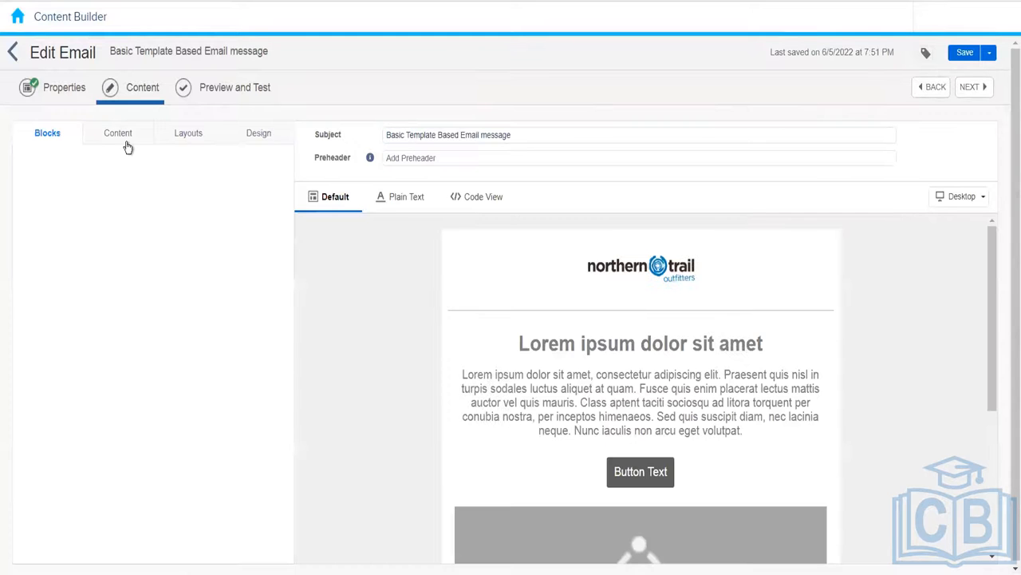
Step: Insert the saved Text Block Demo between the logo and the headline of the email, and finish editing the block
{"action": "left_click", "coordinate": [118, 135]}
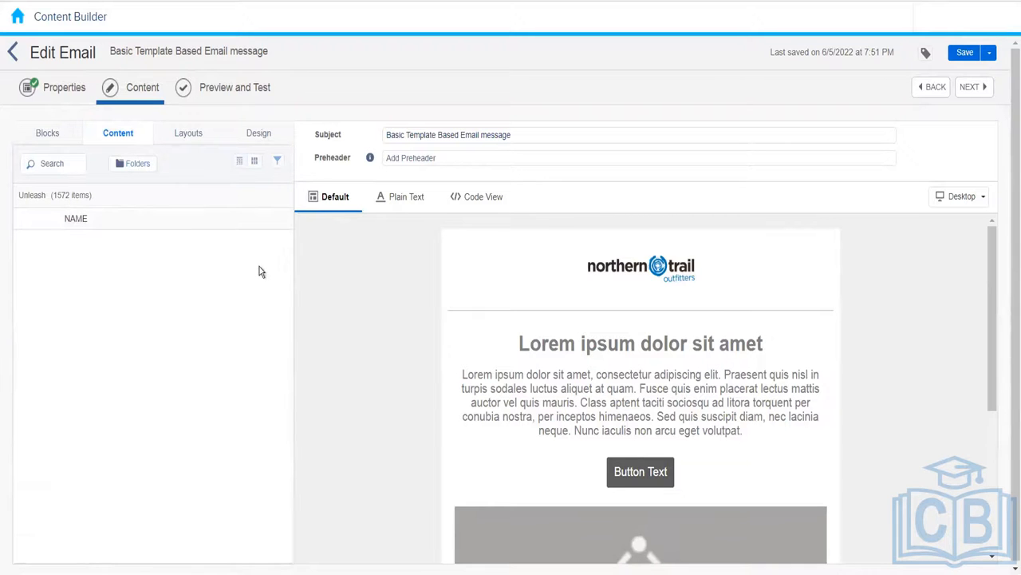
{"action": "left_click_drag", "start_coordinate": [286, 251], "coordinate": [284, 437]}
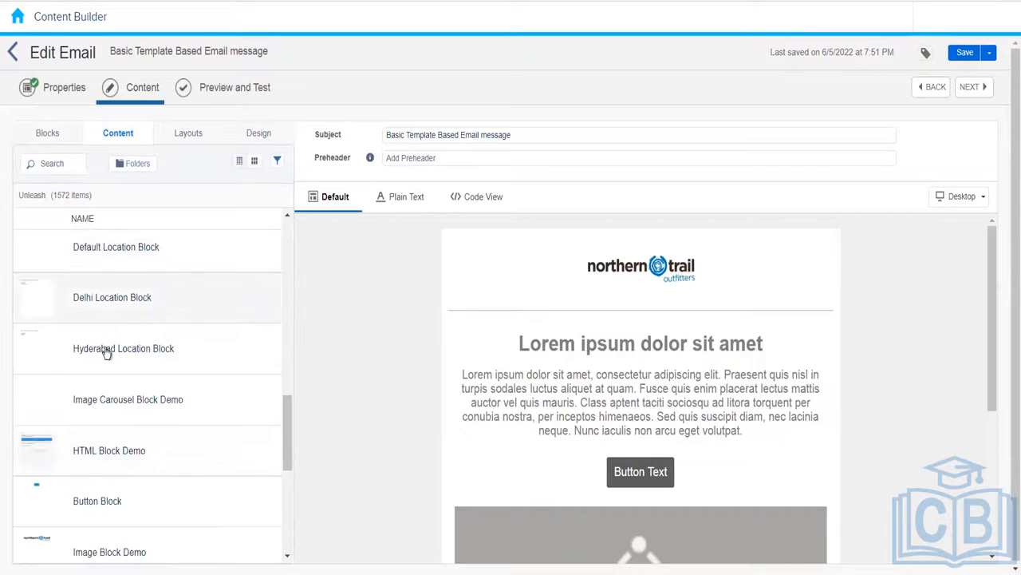
{"action": "left_click_drag", "start_coordinate": [287, 426], "coordinate": [289, 479]}
{"action": "left_click_drag", "start_coordinate": [125, 450], "coordinate": [523, 345]}
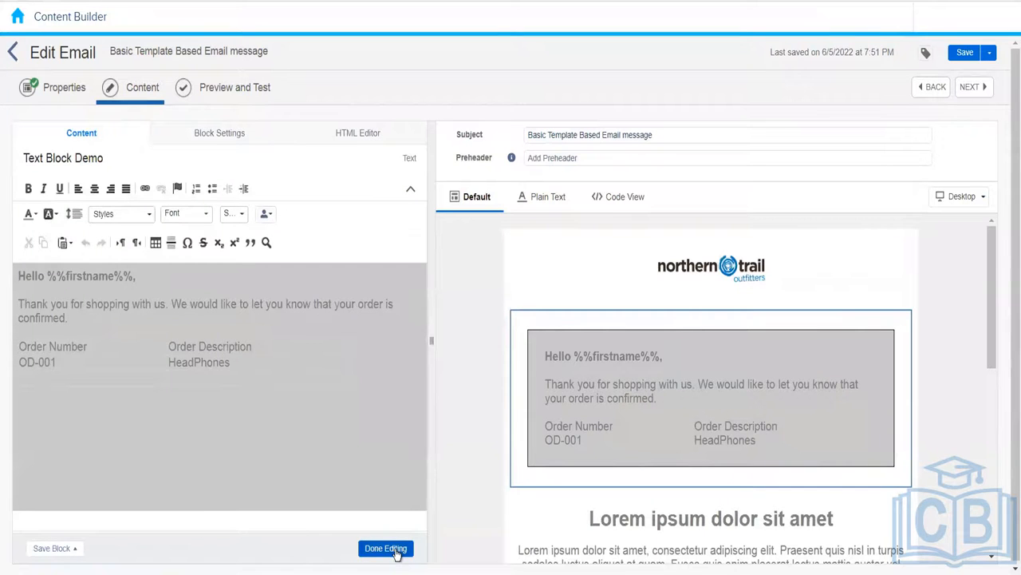
{"action": "left_click", "coordinate": [386, 548]}
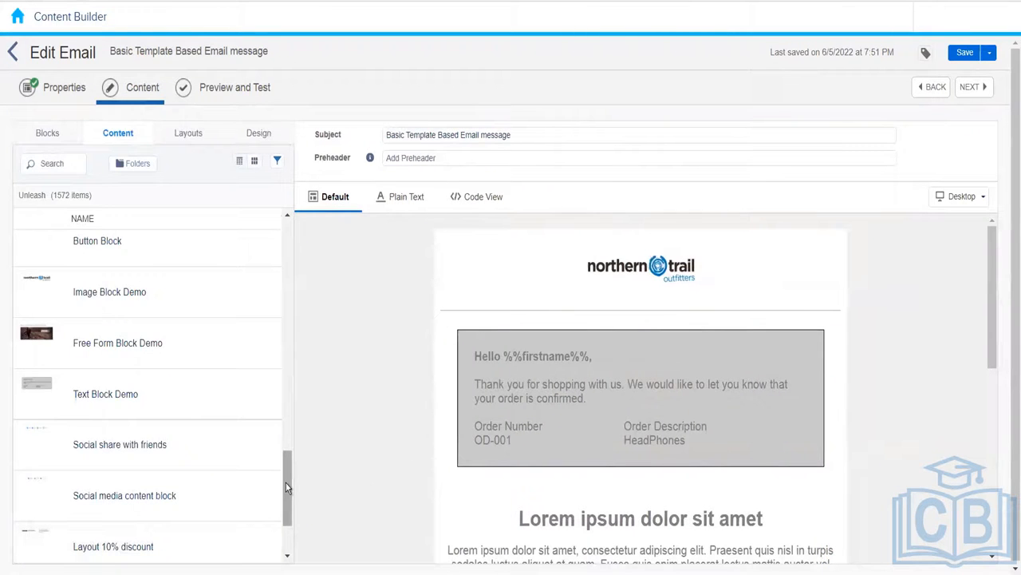
Step: Insert the saved Dynamic Block Demo between the order confirmation text block and the headline, and finish editing the block
{"action": "left_click_drag", "start_coordinate": [285, 494], "coordinate": [284, 414]}
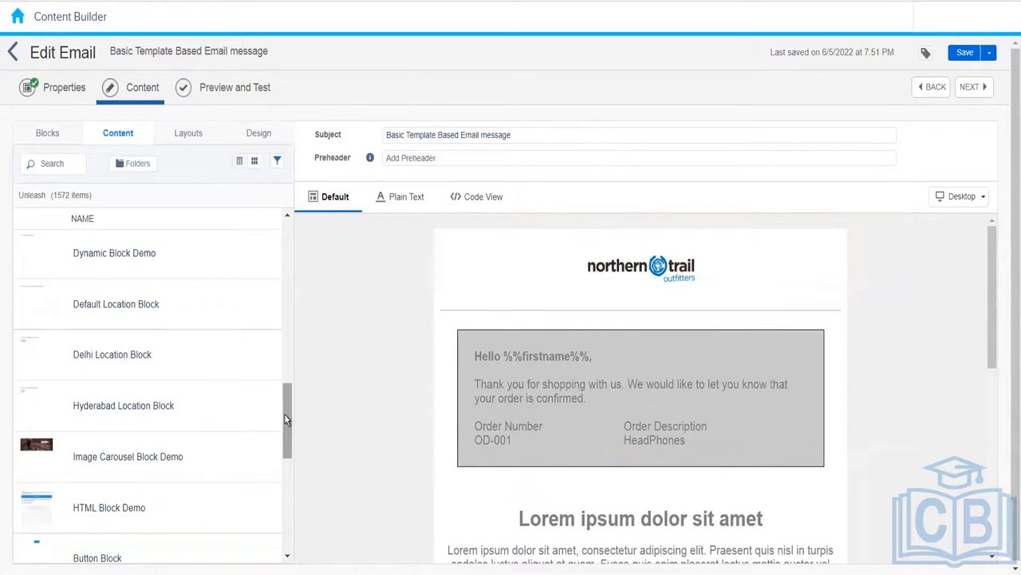
{"action": "left_click_drag", "start_coordinate": [172, 257], "coordinate": [562, 501]}
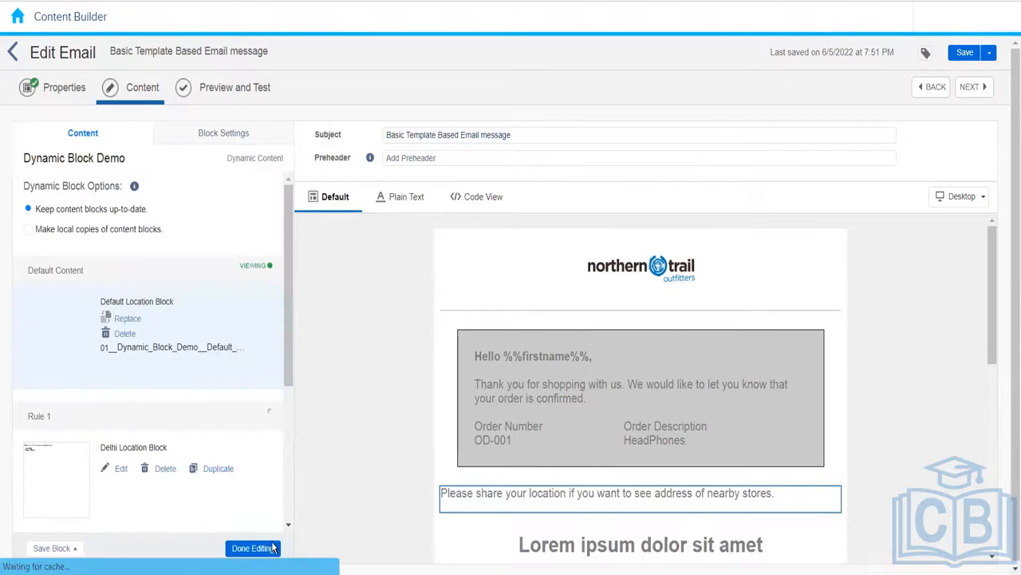
{"action": "left_click", "coordinate": [252, 548]}
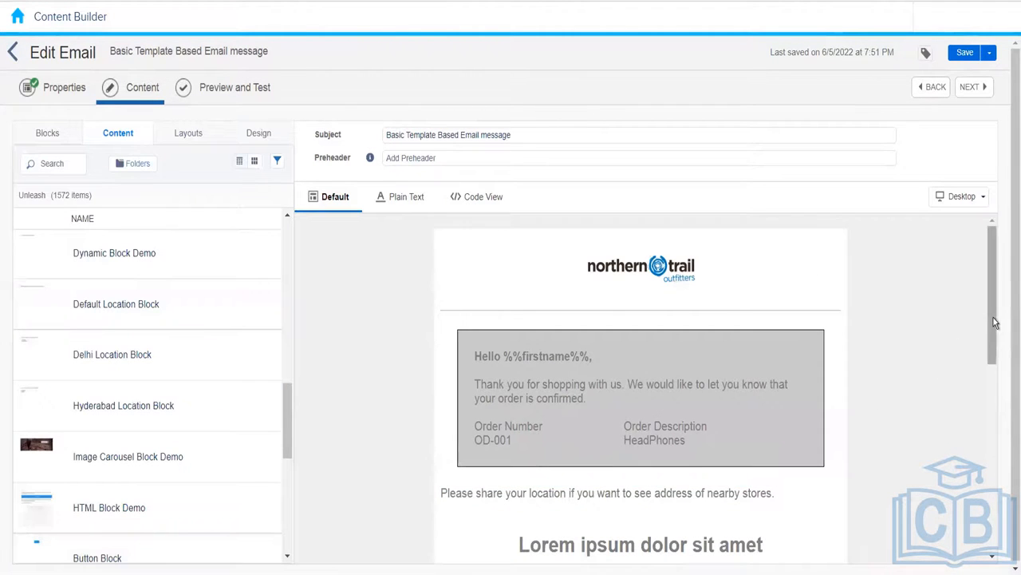
Step: Add an empty One Column layout between the large image placeholder and the social media icons, and finish editing it
{"action": "left_click_drag", "start_coordinate": [994, 345], "coordinate": [968, 556]}
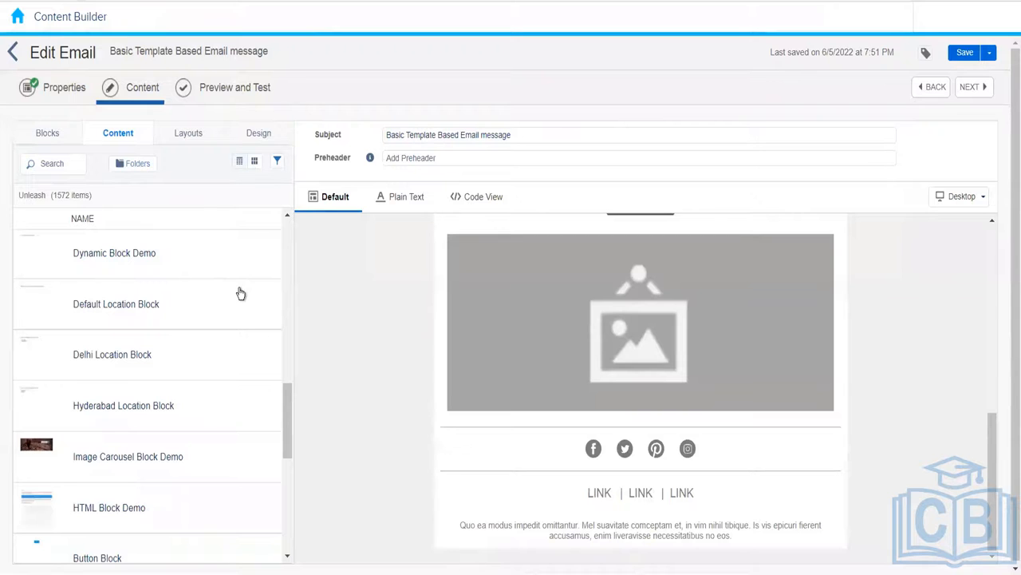
{"action": "left_click", "coordinate": [190, 134]}
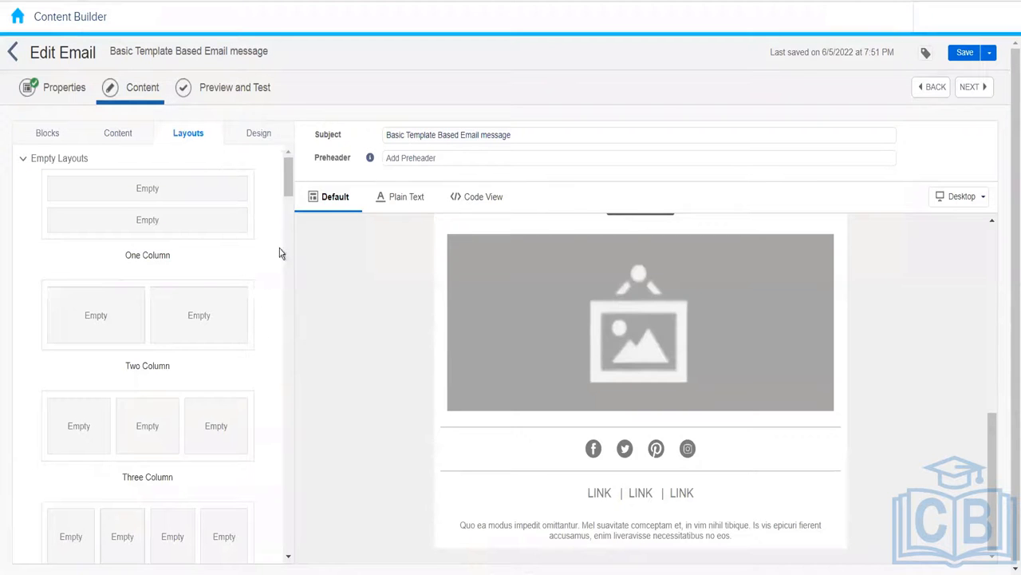
{"action": "left_click_drag", "start_coordinate": [288, 209], "coordinate": [303, 136]}
{"action": "left_click_drag", "start_coordinate": [170, 195], "coordinate": [558, 428]}
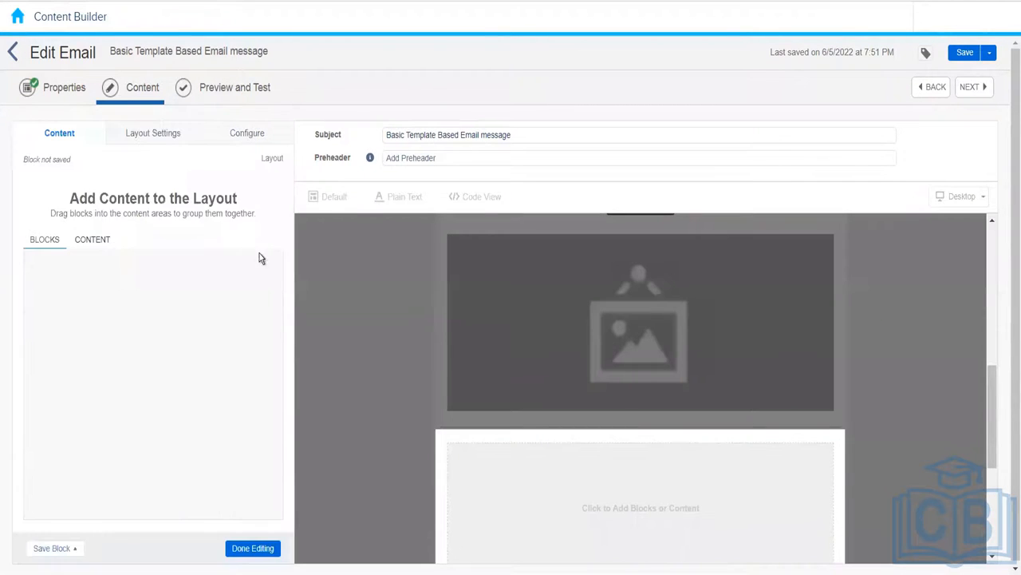
{"action": "left_click", "coordinate": [253, 549]}
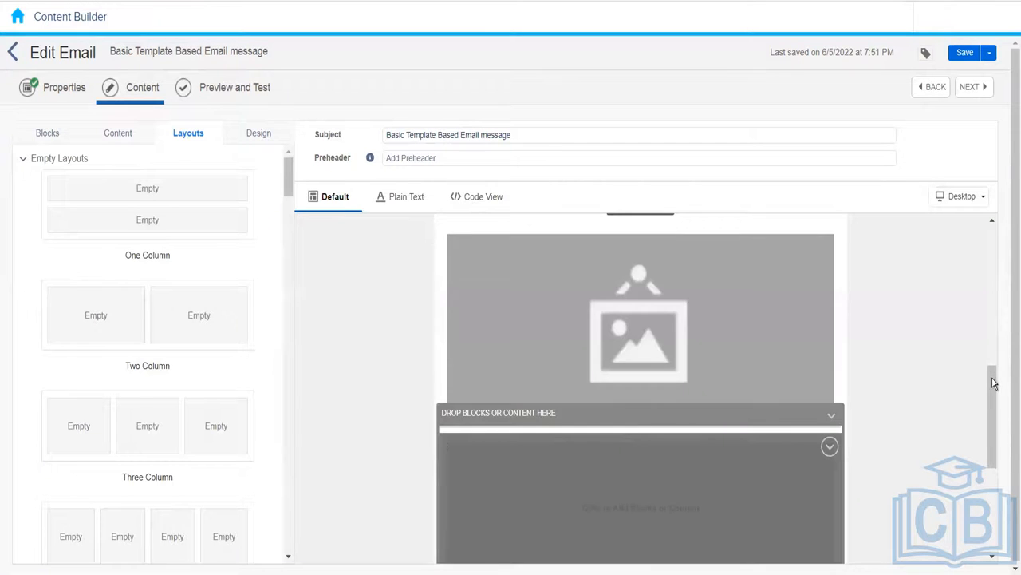
{"action": "left_click_drag", "start_coordinate": [992, 385], "coordinate": [987, 479]}
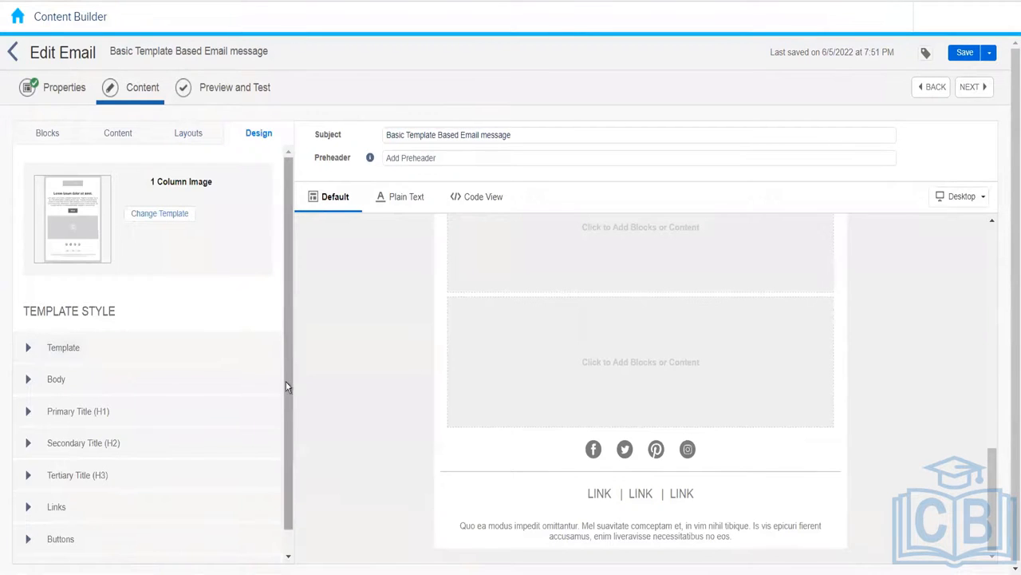
Step: Examine the email's design settings for the template, body and button styles
{"action": "scroll", "coordinate": [285, 383], "scroll_direction": "down", "scroll_amount": 1}
{"action": "left_click", "coordinate": [27, 325]}
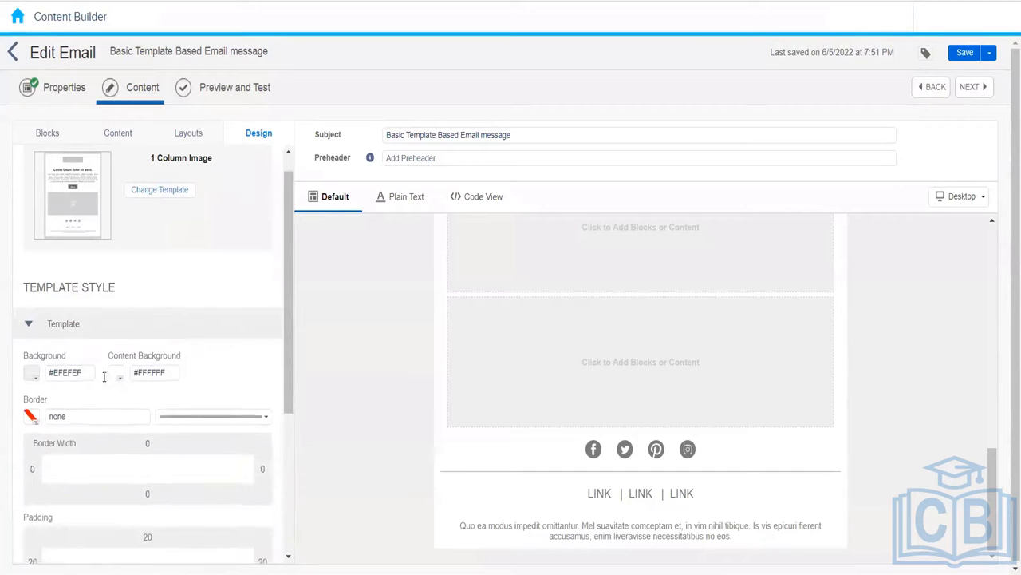
{"action": "left_click_drag", "start_coordinate": [287, 334], "coordinate": [285, 523]}
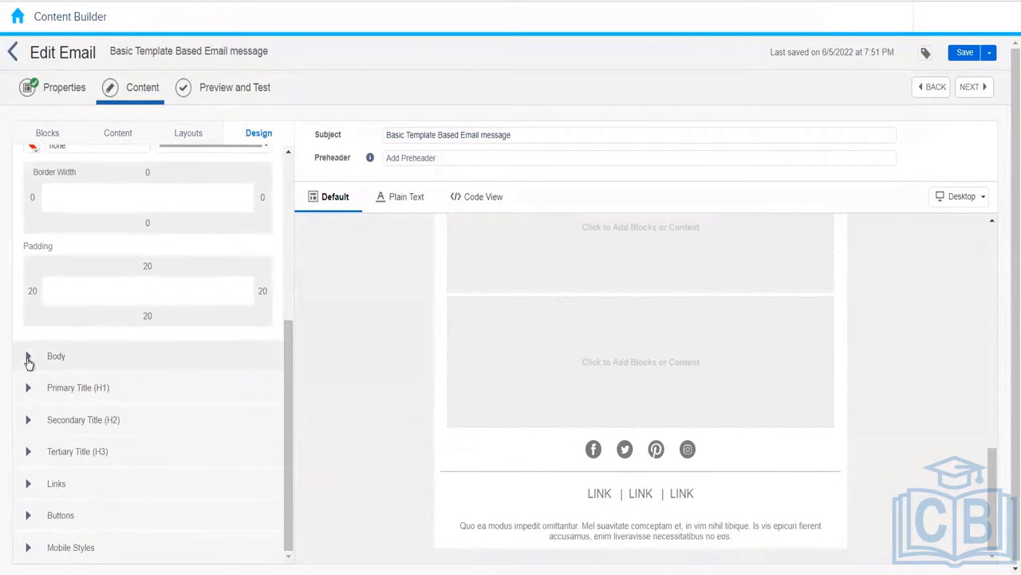
{"action": "left_click", "coordinate": [27, 360]}
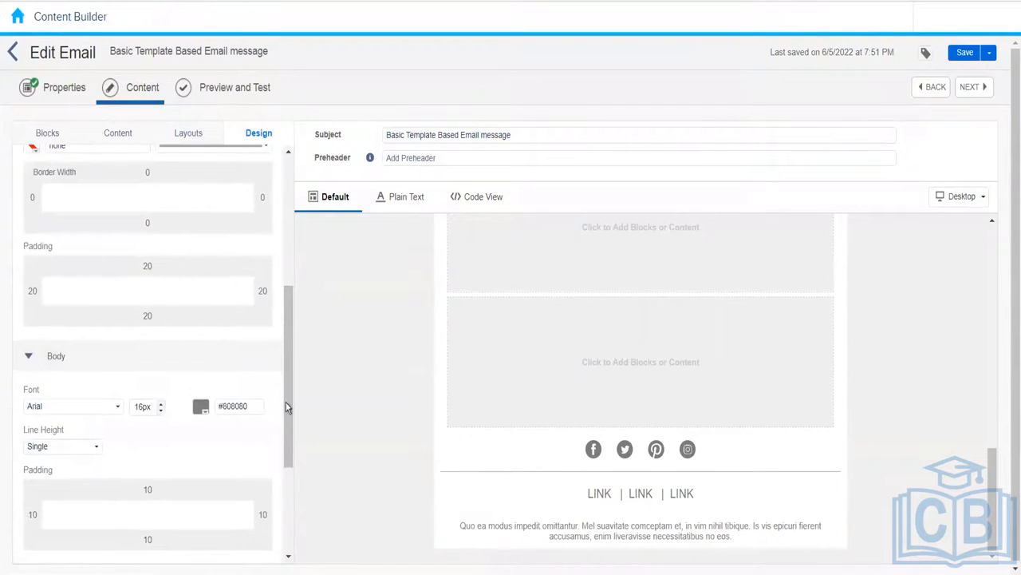
{"action": "scroll", "coordinate": [287, 407], "scroll_direction": "down", "scroll_amount": 3}
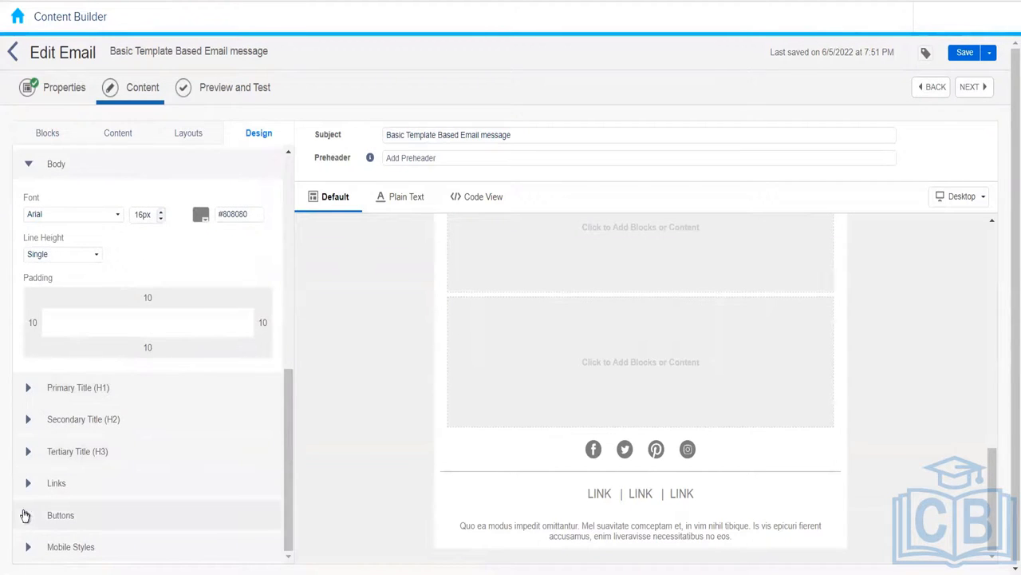
{"action": "left_click", "coordinate": [27, 517]}
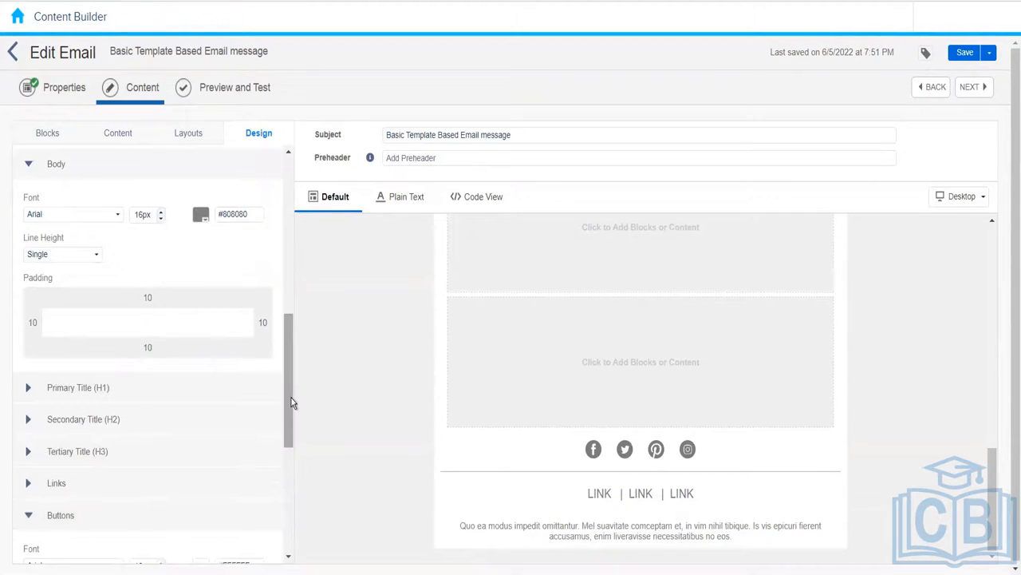
{"action": "scroll", "coordinate": [289, 479], "scroll_direction": "down", "scroll_amount": 2}
{"action": "scroll", "coordinate": [288, 495], "scroll_direction": "down", "scroll_amount": 4}
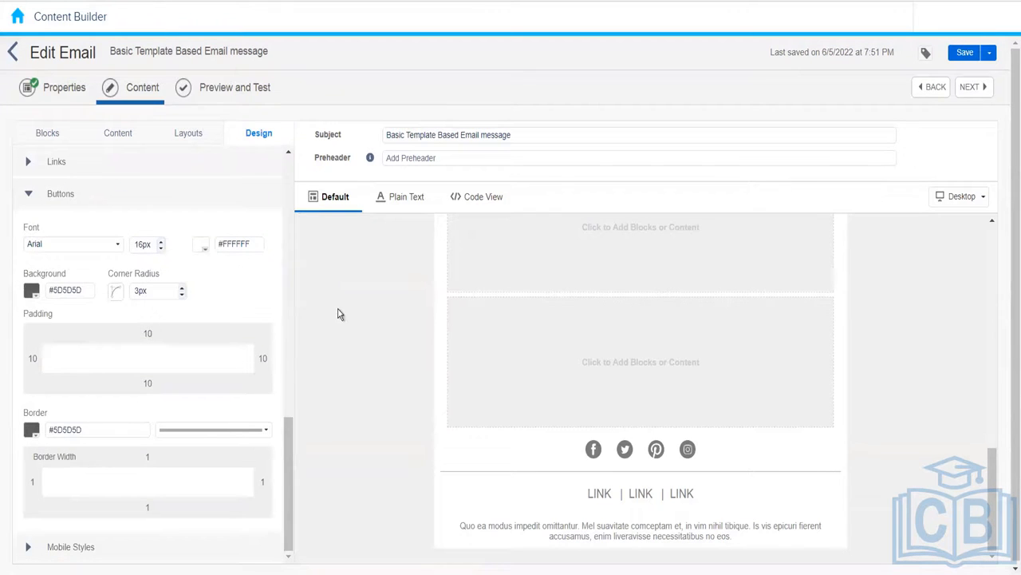
{"action": "left_click_drag", "start_coordinate": [289, 423], "coordinate": [292, 195]}
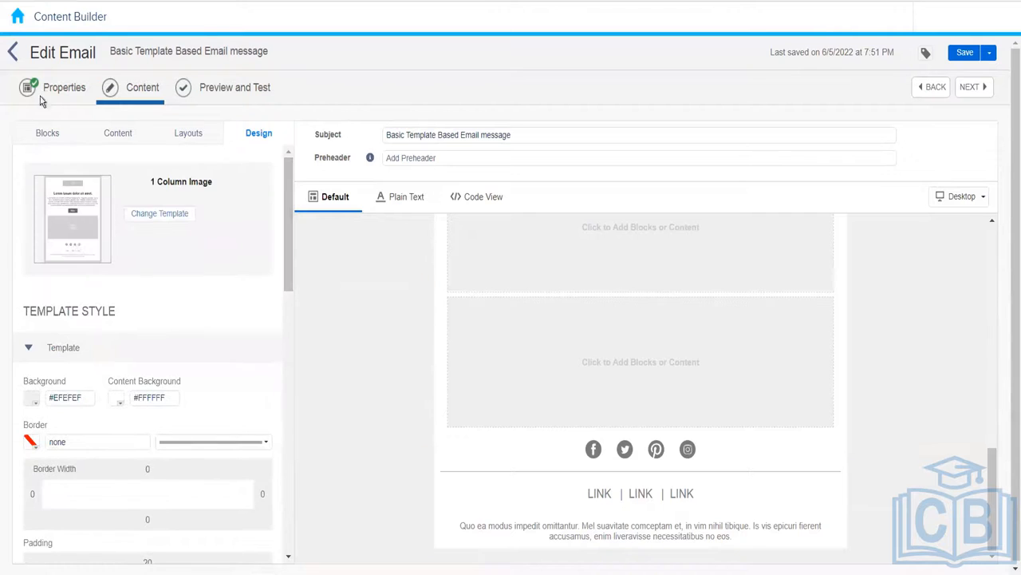
Step: Dismiss the unsaved-changes warning, save the Basic Template Based Email message, and return to the content list
{"action": "left_click", "coordinate": [13, 54]}
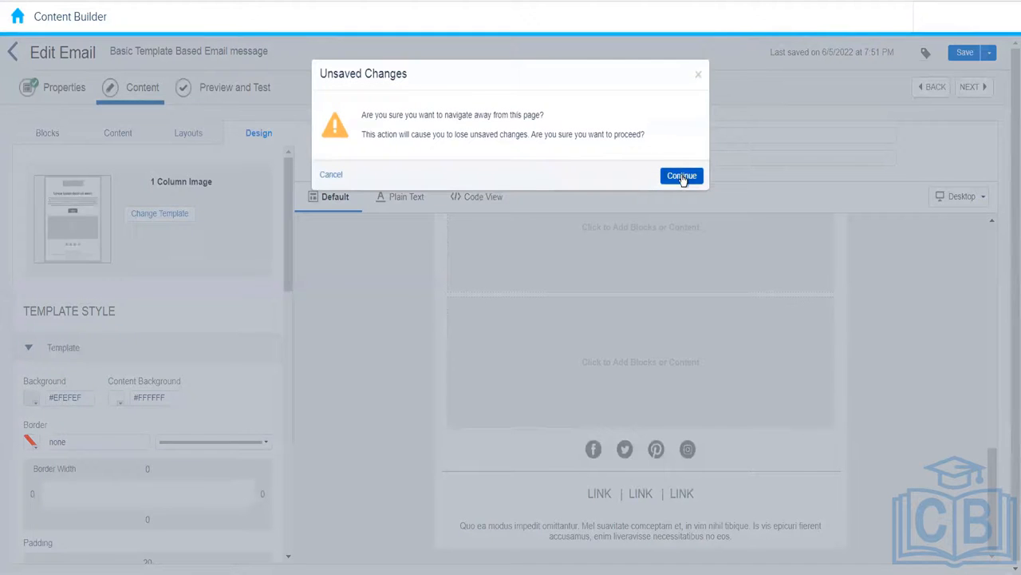
{"action": "left_click", "coordinate": [700, 77]}
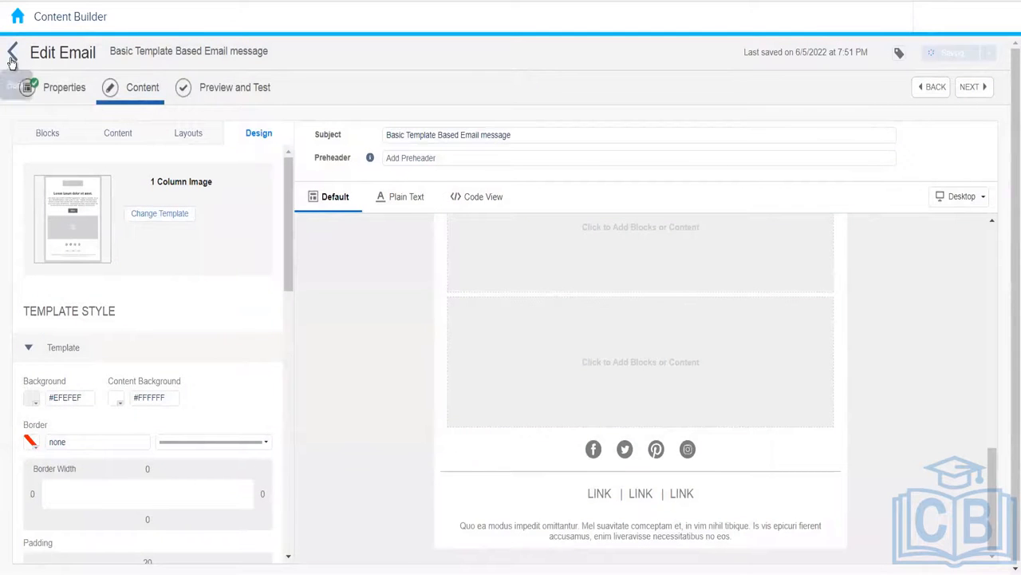
{"action": "left_click", "coordinate": [12, 58]}
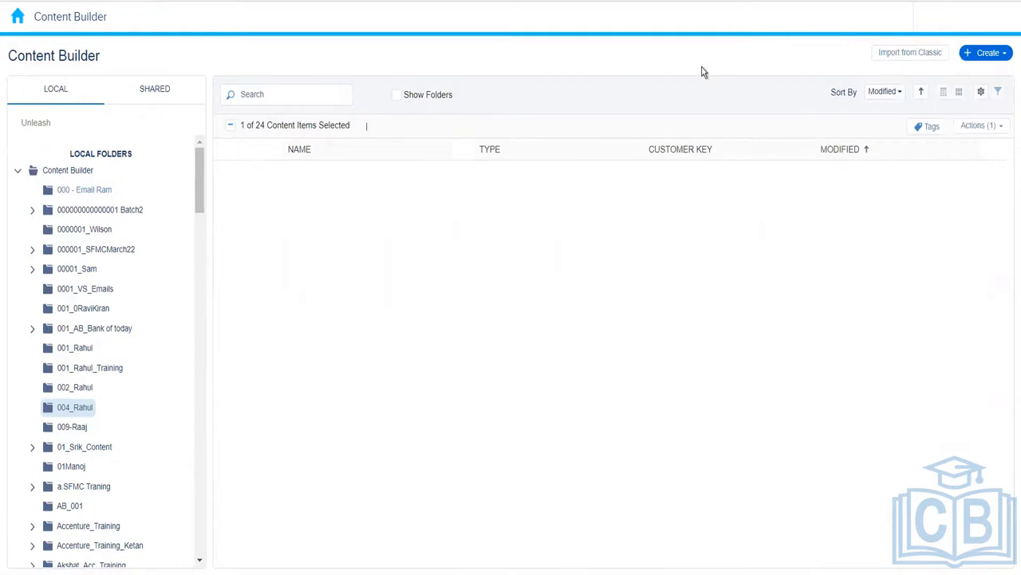
Step: Look through the types of content that can be created, including content blocks and mobile app content
{"action": "left_click", "coordinate": [989, 52]}
{"action": "mouse_move", "coordinate": [955, 128]}
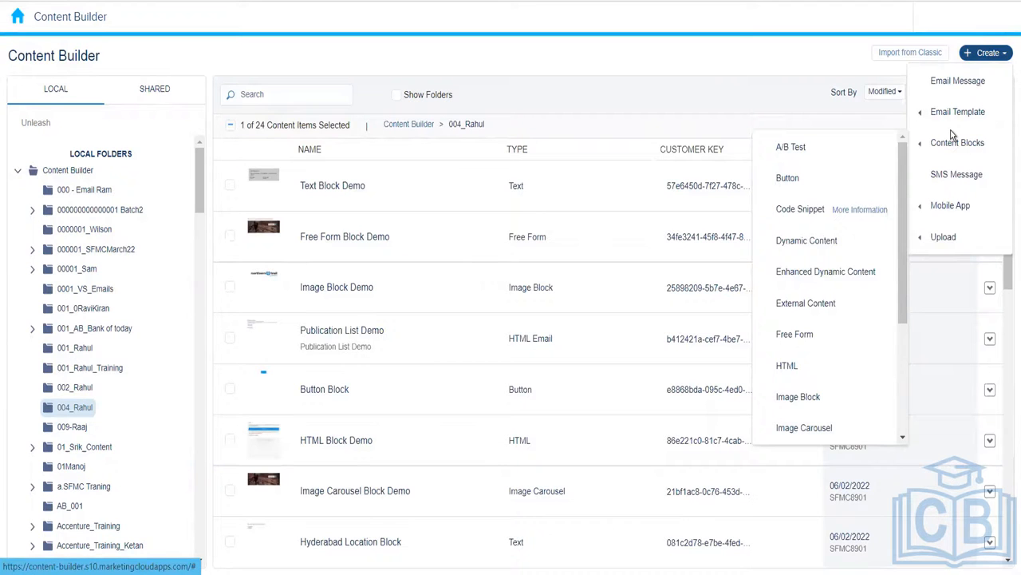
{"action": "mouse_move", "coordinate": [955, 205]}
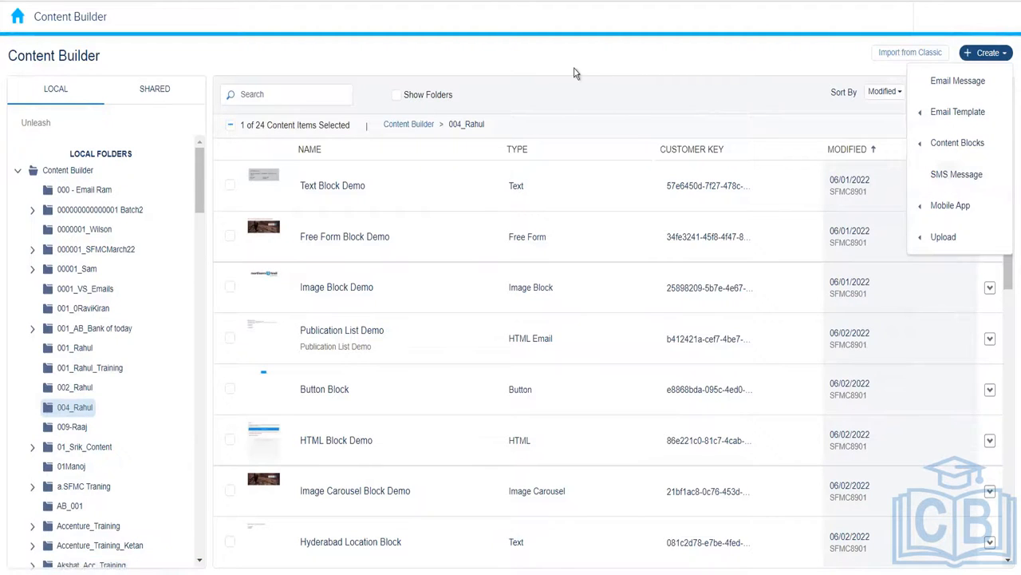
{"action": "left_click", "coordinate": [340, 72]}
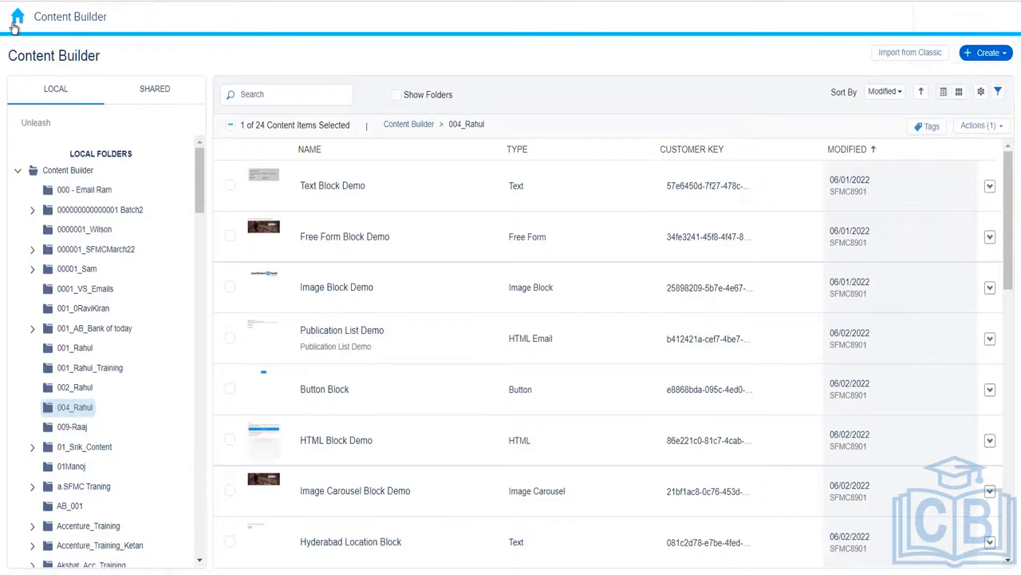
Step: Open MobileConnect from Mobile Studio in Salesforce Marketing Cloud
{"action": "mouse_move", "coordinate": [13, 27]}
{"action": "mouse_move", "coordinate": [89, 126]}
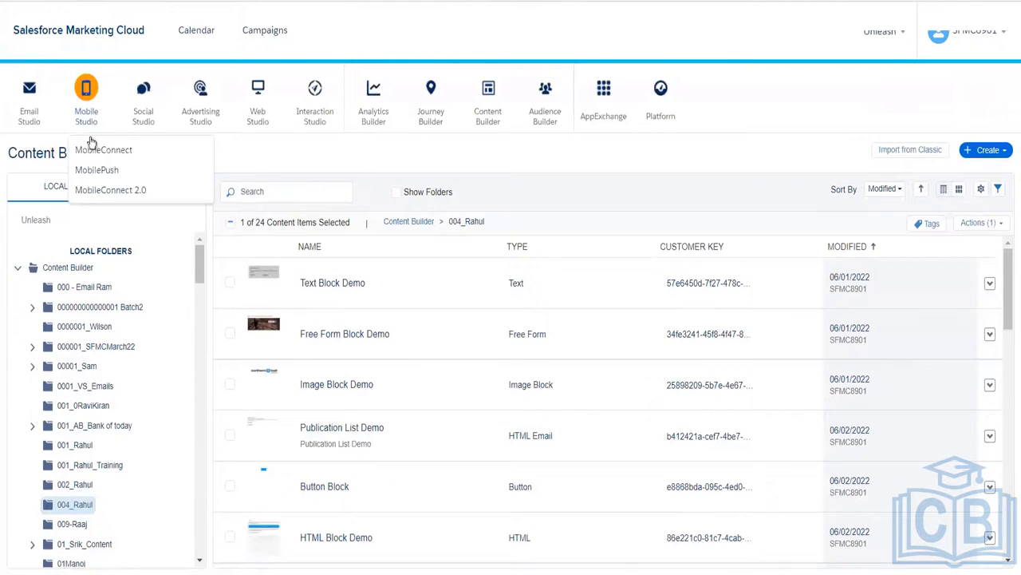
{"action": "left_click", "coordinate": [94, 151]}
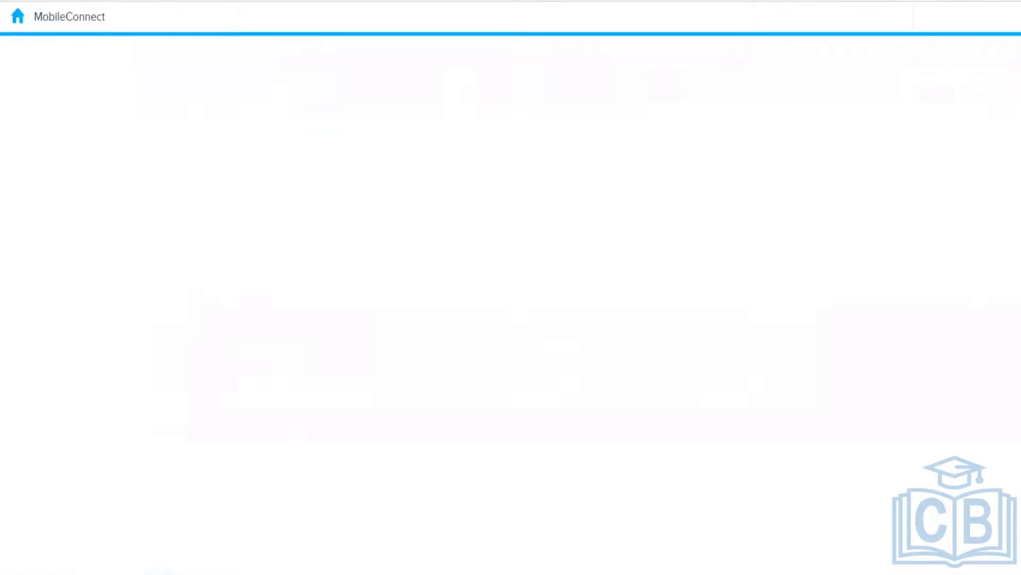
Step: Switch to the SFMC Mobile Studio presentation in PowerPoint and go from the Agenda to the Mobile Studio Overview slide
{"action": "left_click", "coordinate": [71, 235]}
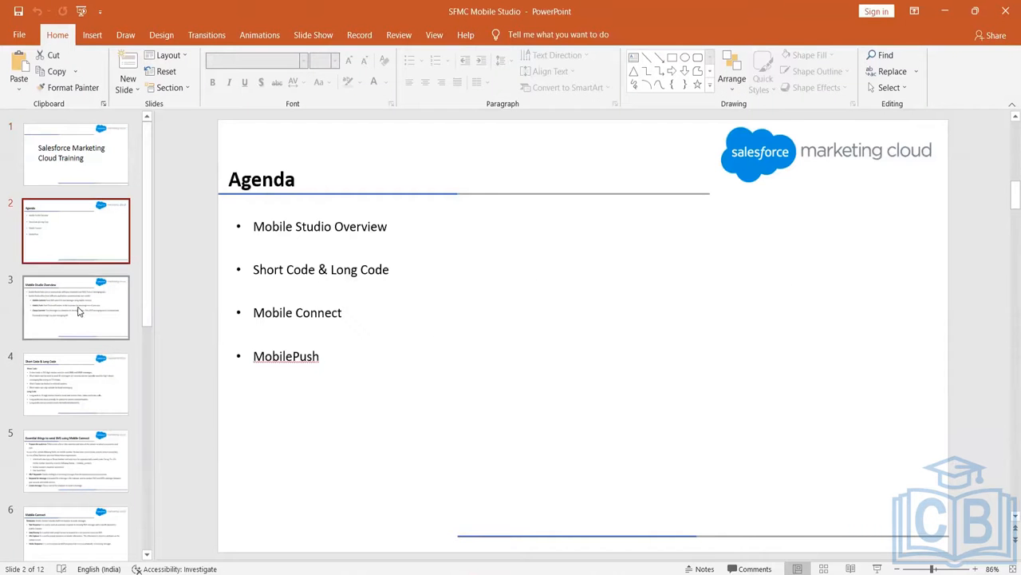
{"action": "left_click", "coordinate": [80, 311]}
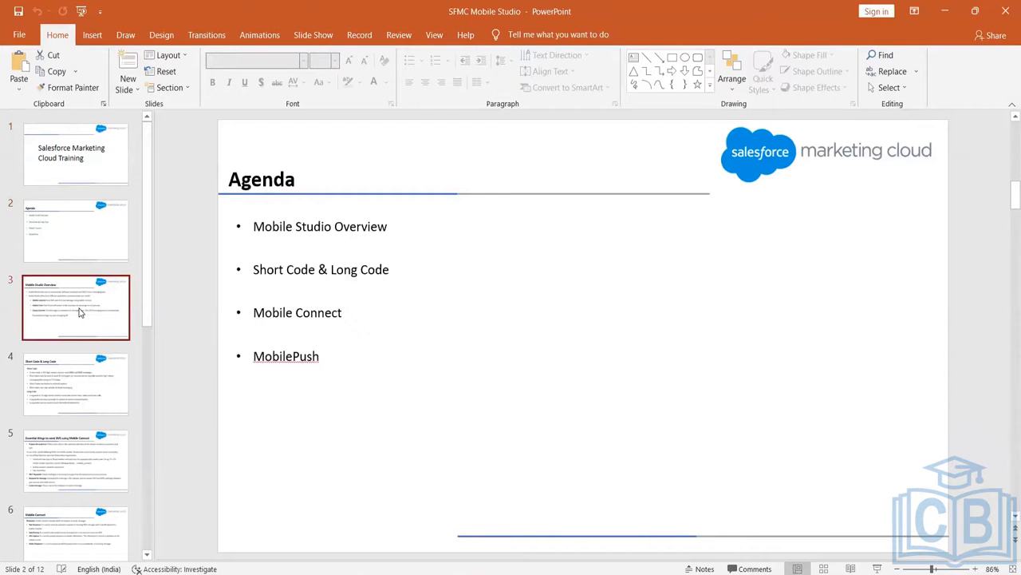